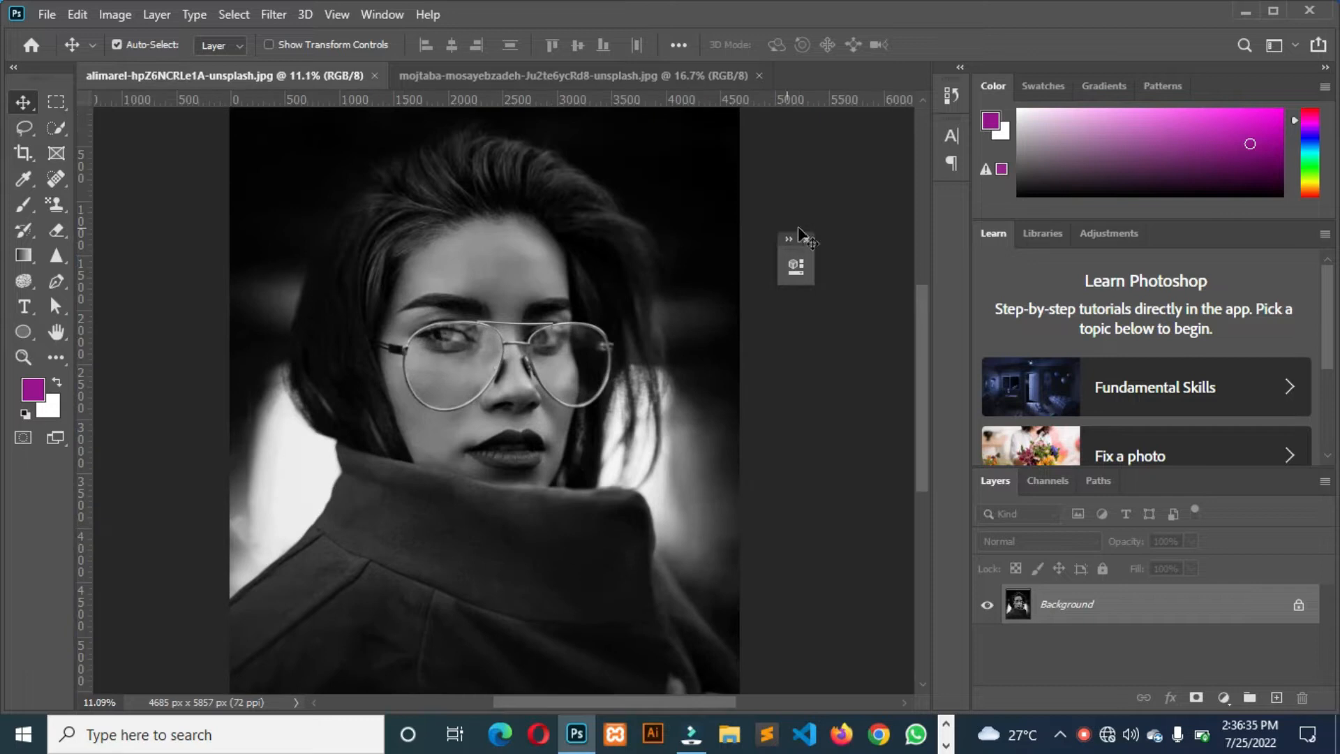
Duplicate the Background layer of the second open portrait and hide the original Background layer.
click(807, 239)
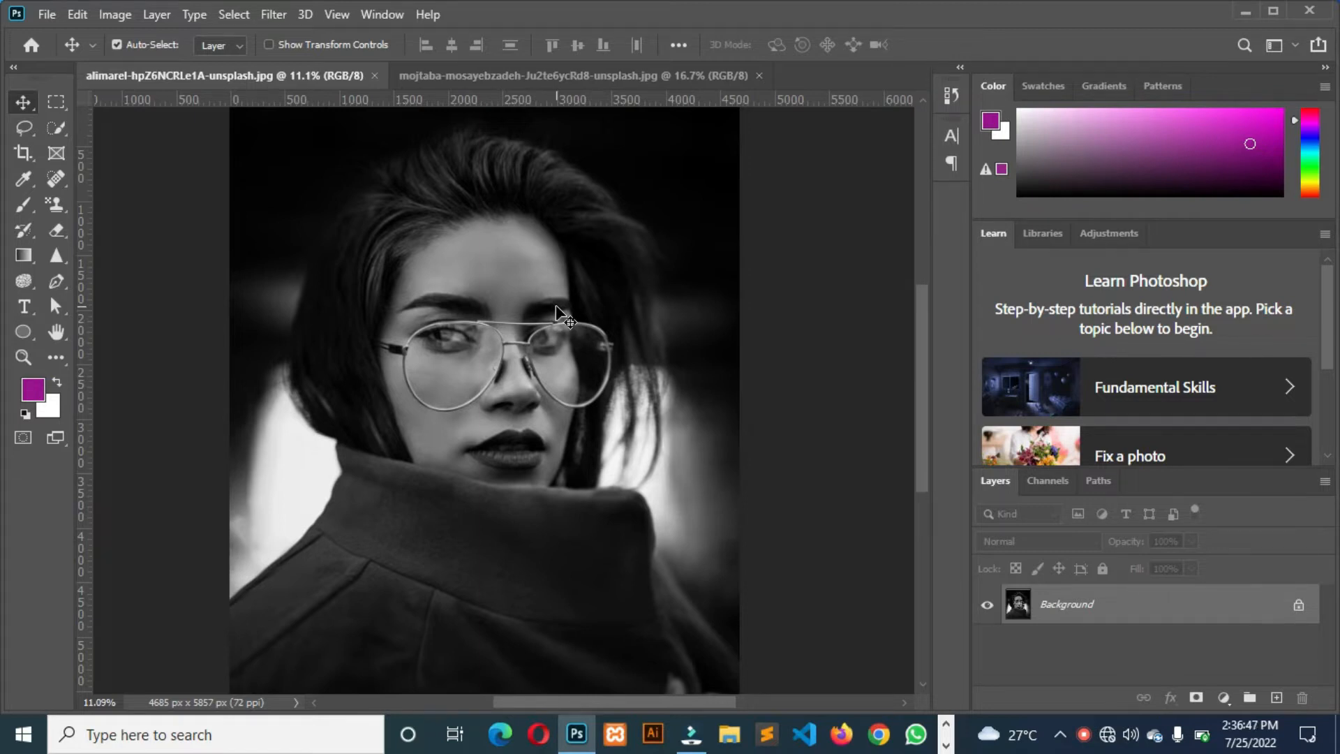
click(588, 74)
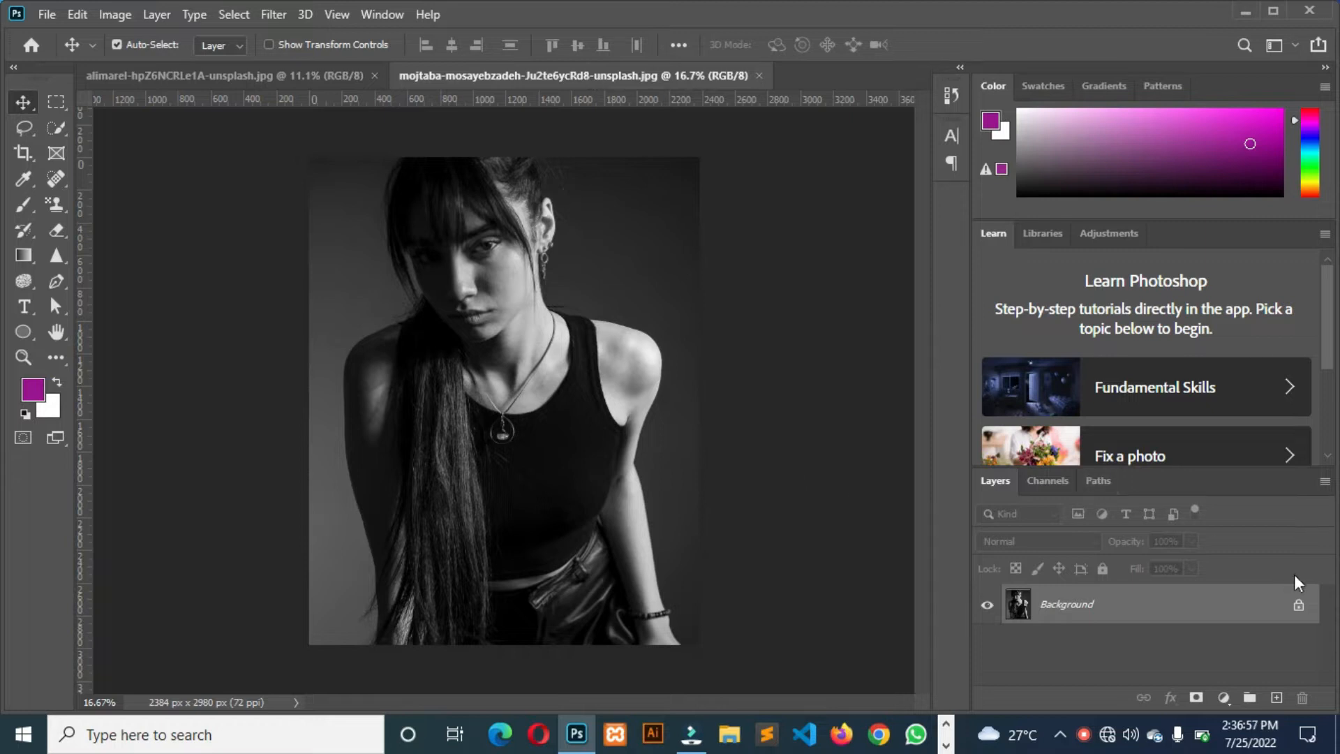
click(1307, 613)
key(ctrl+j)
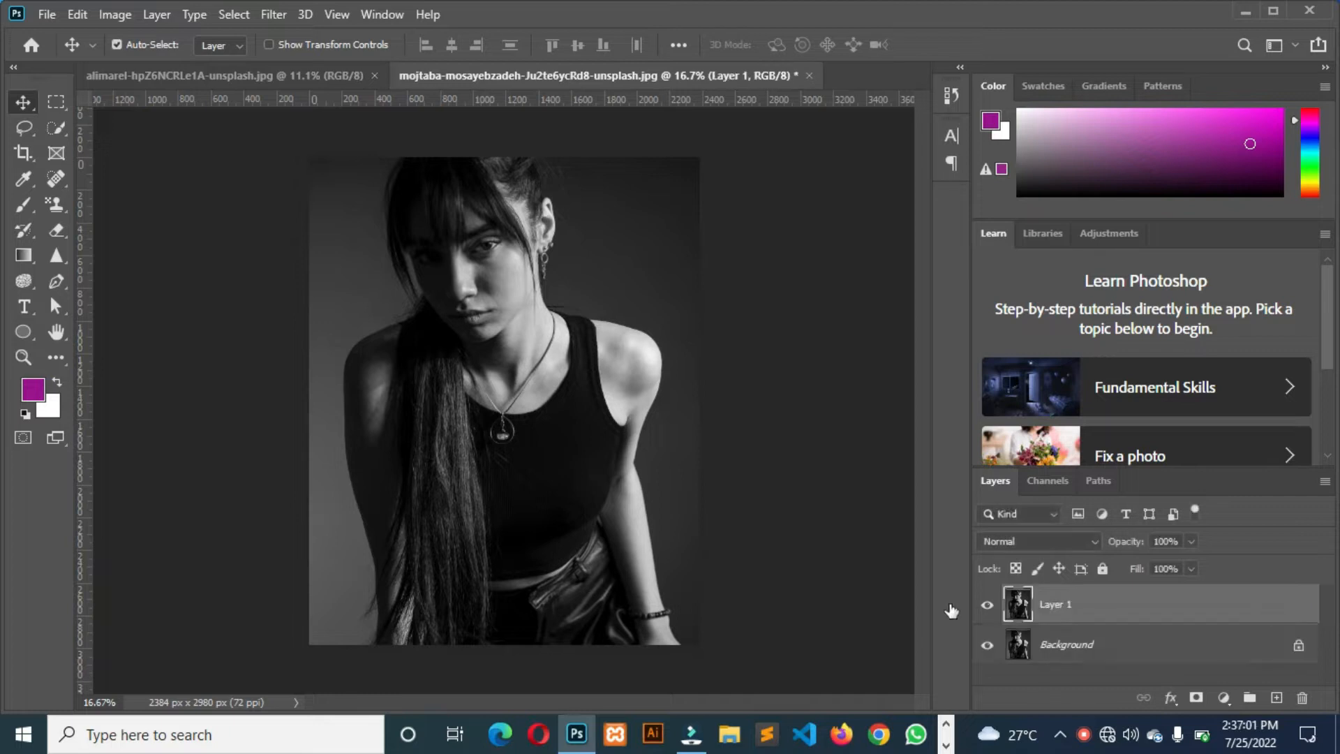
click(987, 644)
Add a Gradient fill layer above Layer 1 and set its linear gradient's angle to 0°.
click(1230, 701)
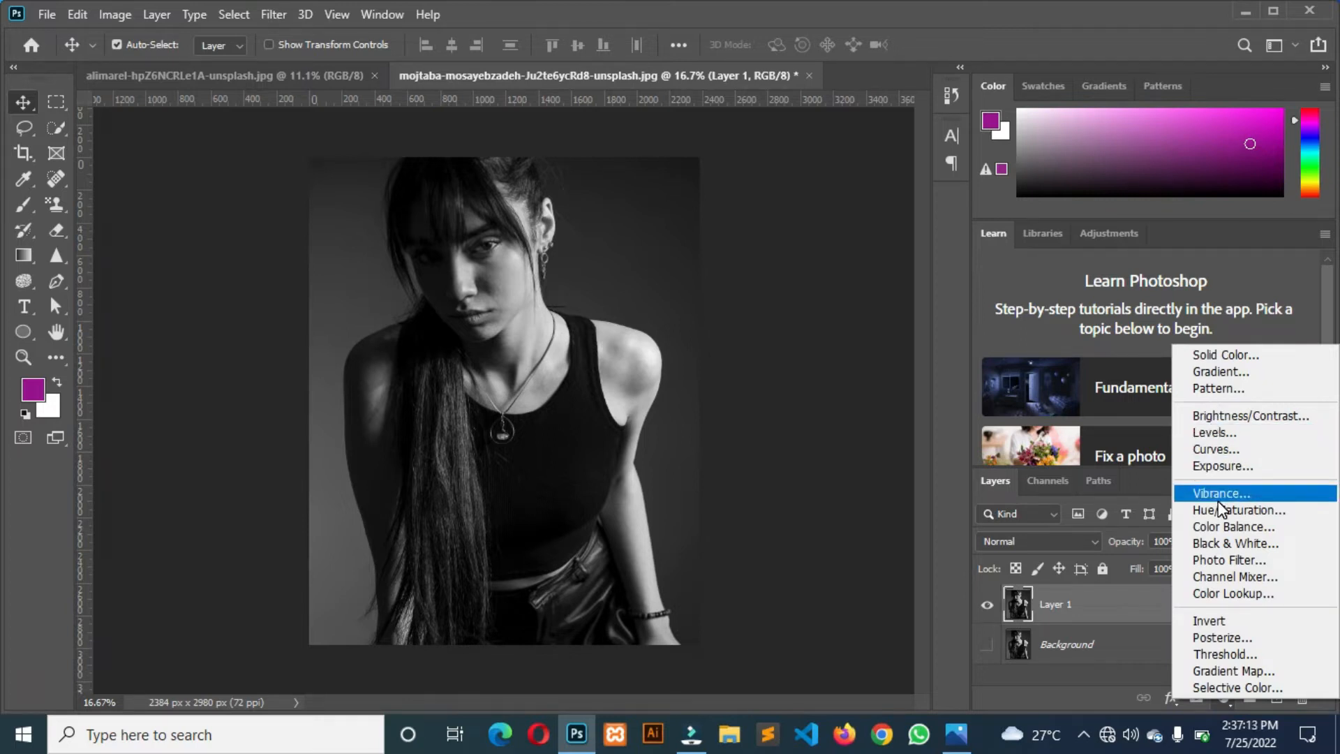
click(1195, 371)
drag(626, 135, 950, 193)
click(972, 305)
double_click(949, 295)
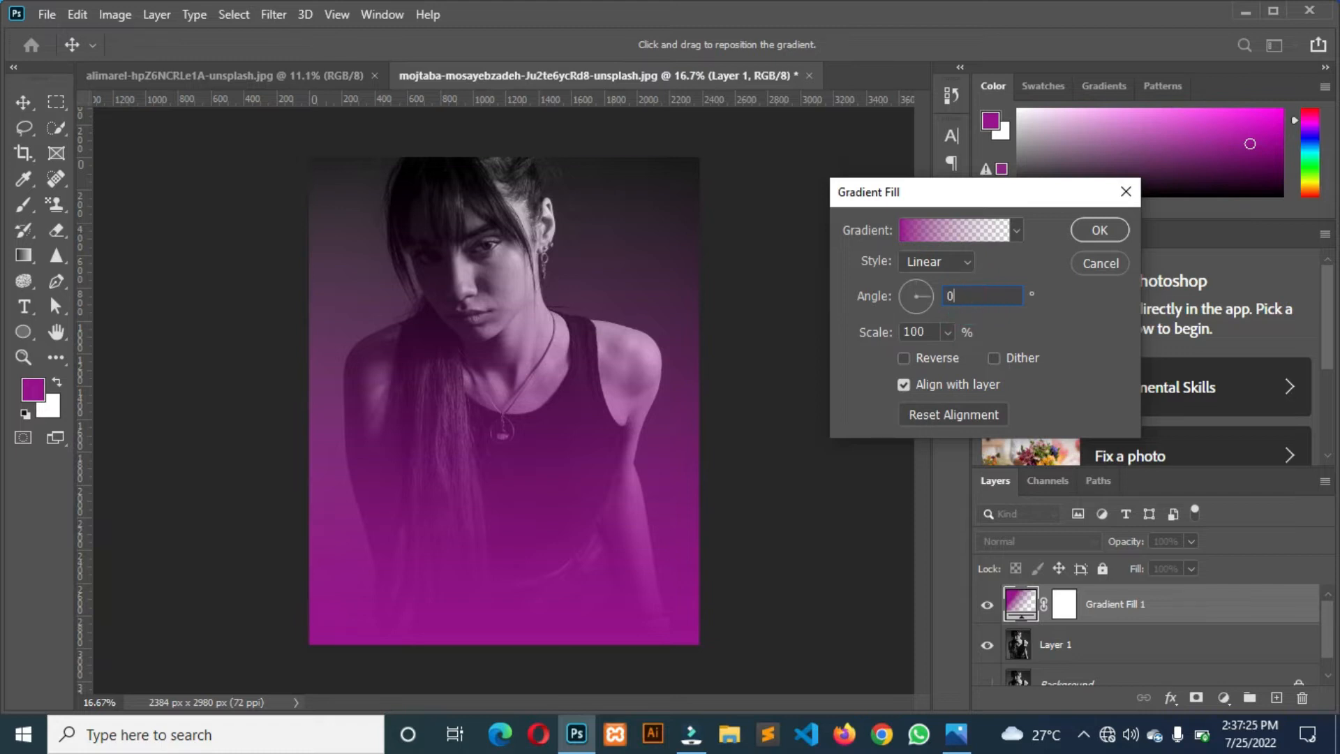
text(0)
Try rotating the gradient with the angle dial, and restore the angle to 0°.
drag(955, 296, 919, 299)
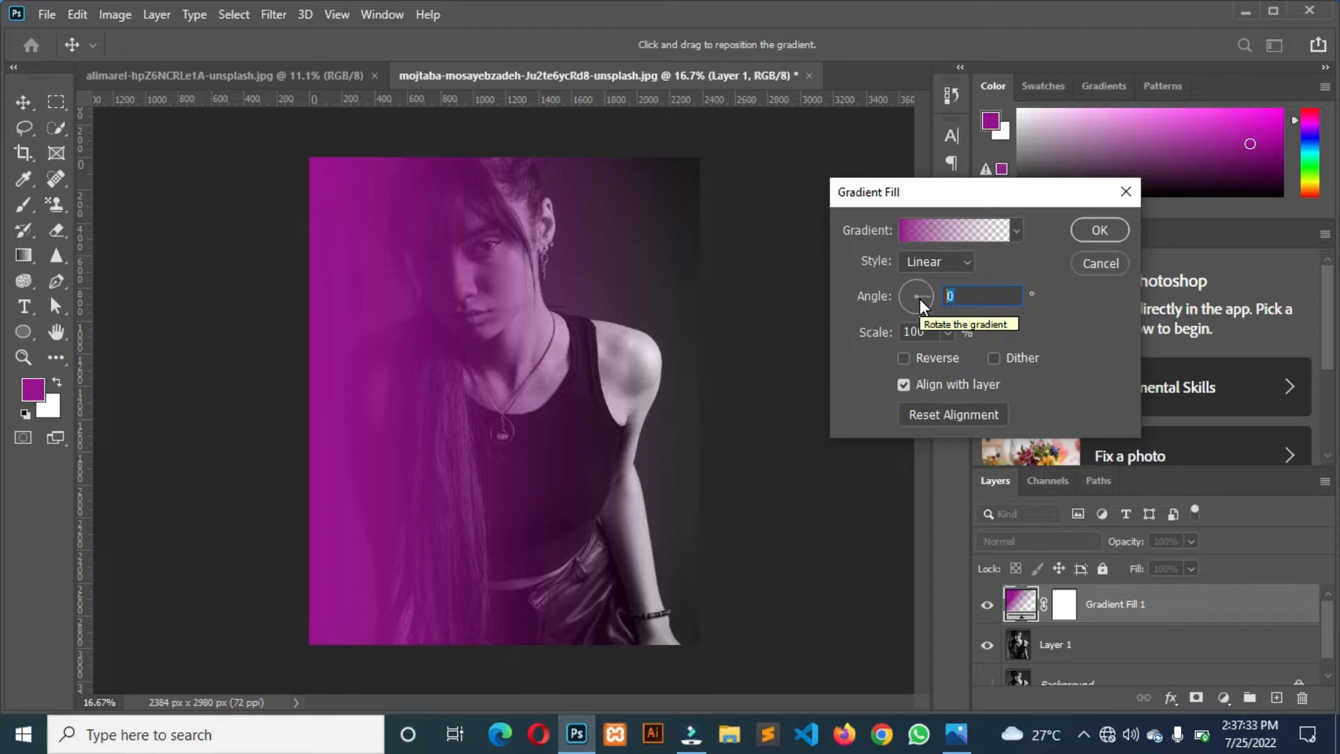
click(906, 301)
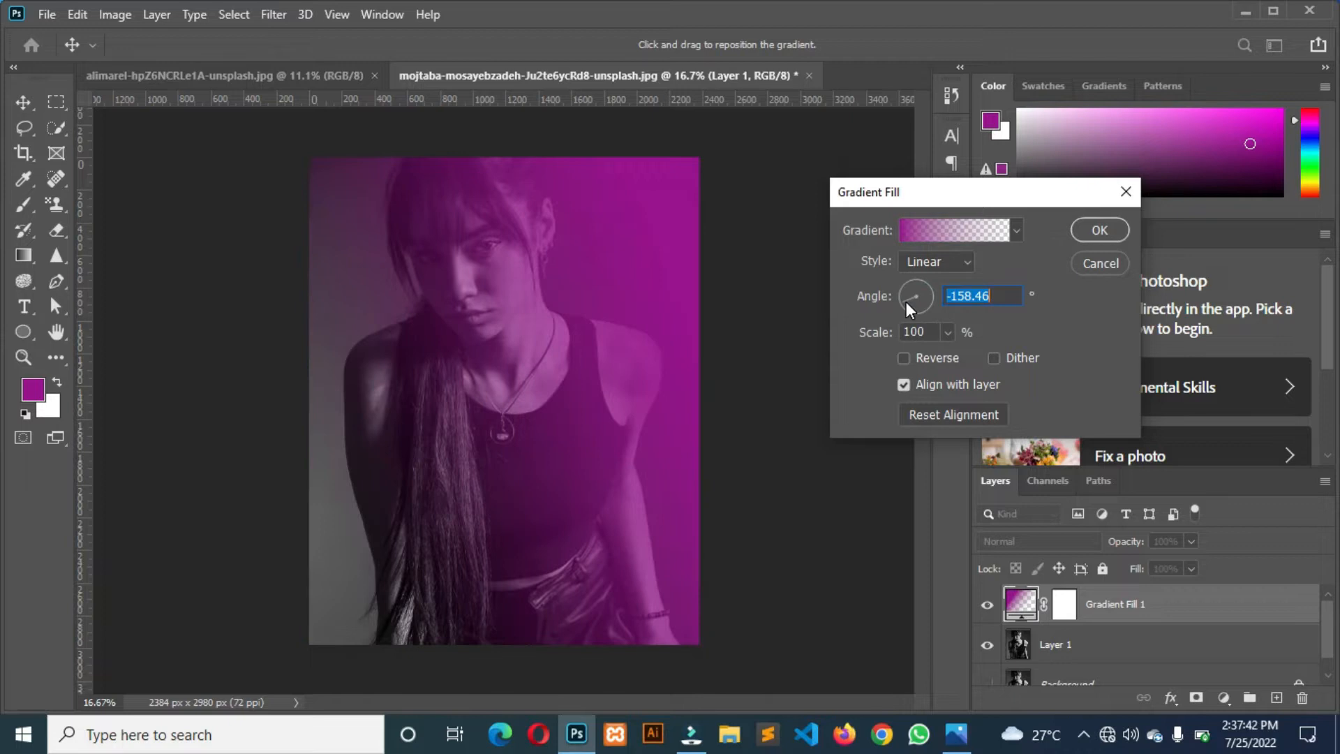
mouse_move(906, 302)
mouse_down()
mouse_move(911, 287)
mouse_move(925, 295)
mouse_up()
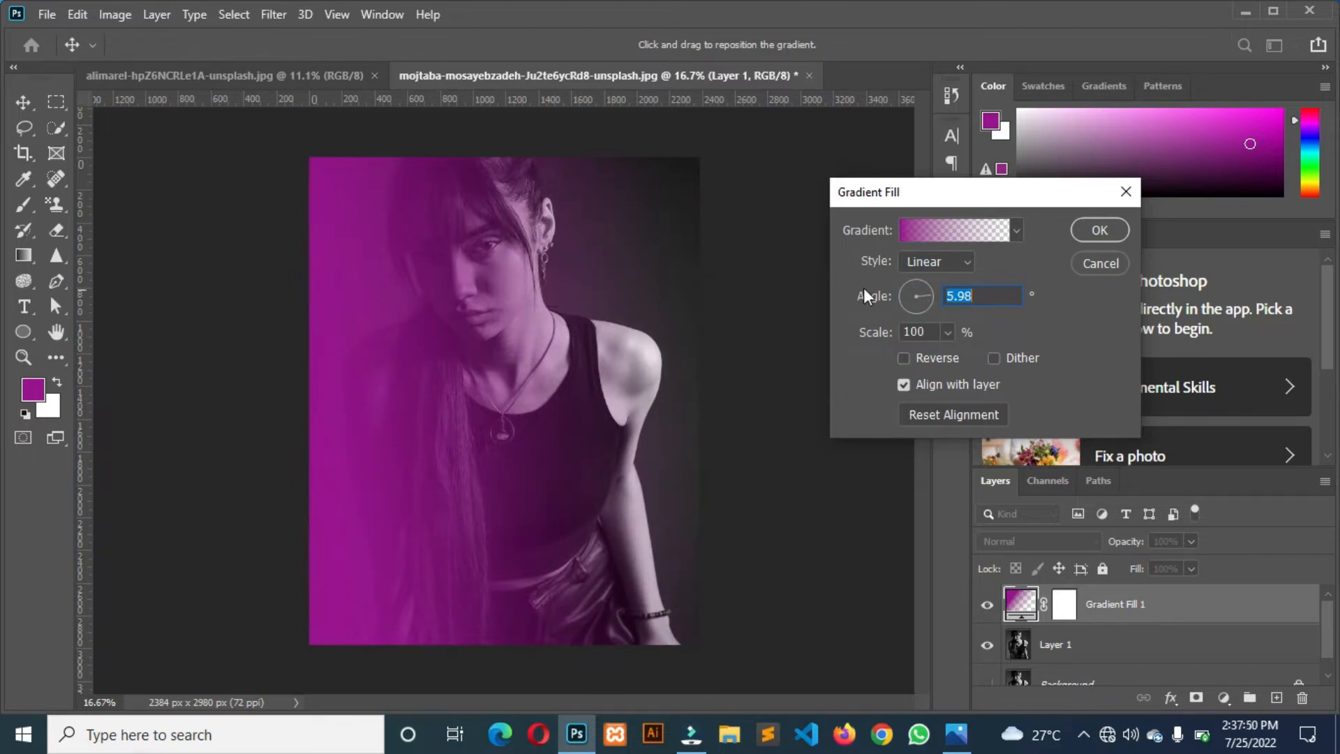
drag(912, 295, 911, 301)
text(0)
click(914, 260)
click(914, 260)
click(910, 223)
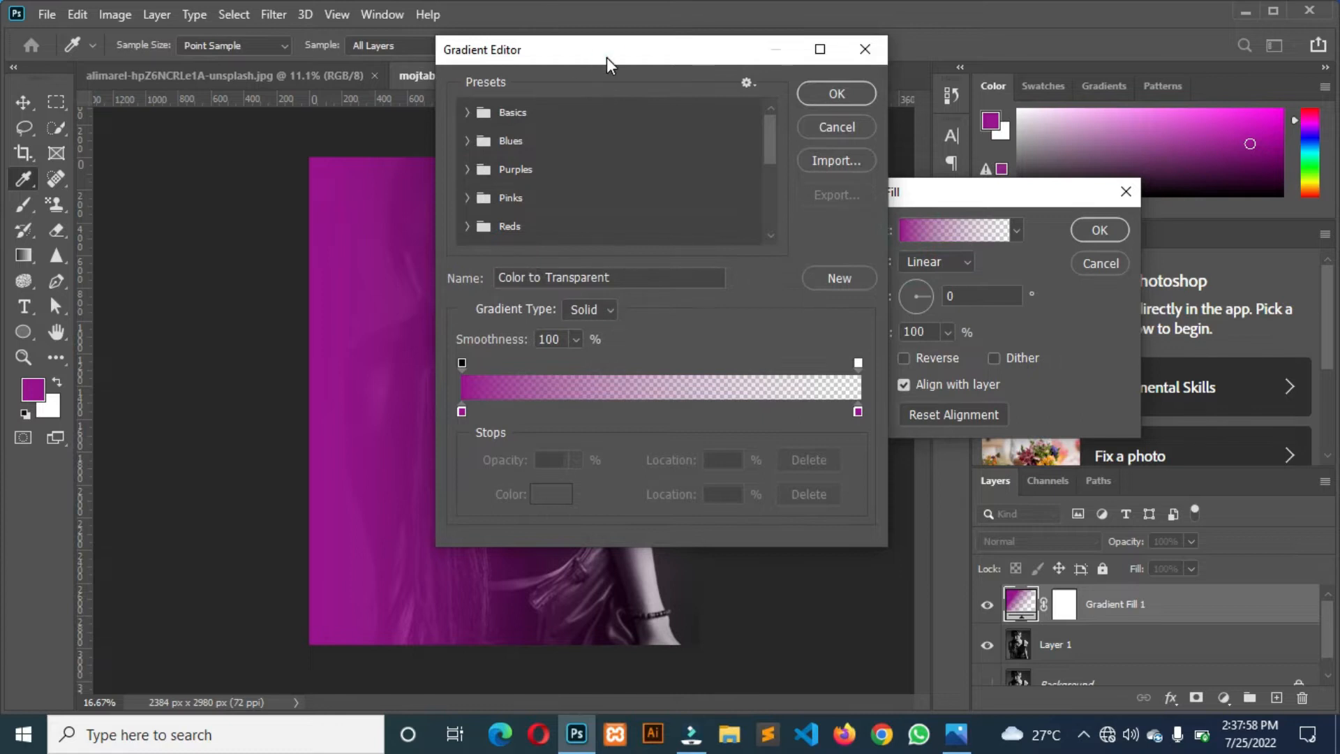
click(864, 60)
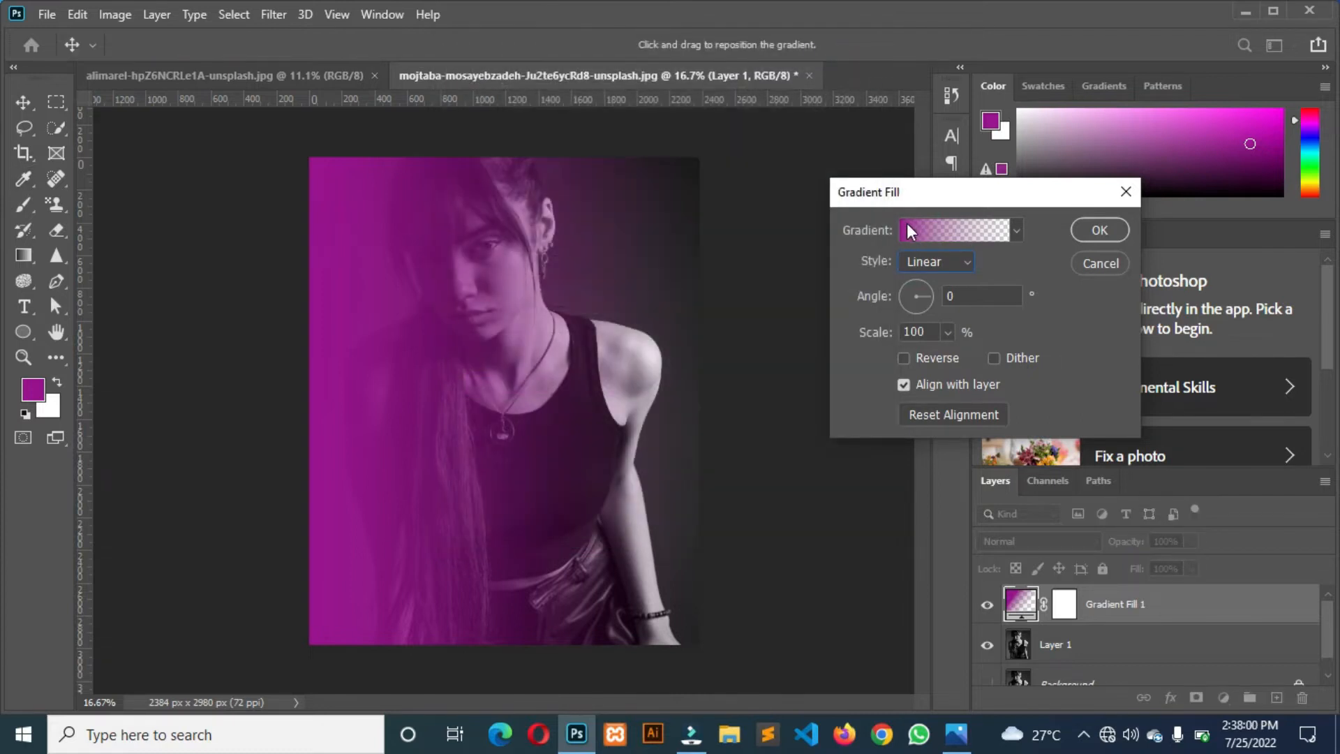
Open the fill's gradient for editing and remove the colour stop at its transparent end.
click(907, 223)
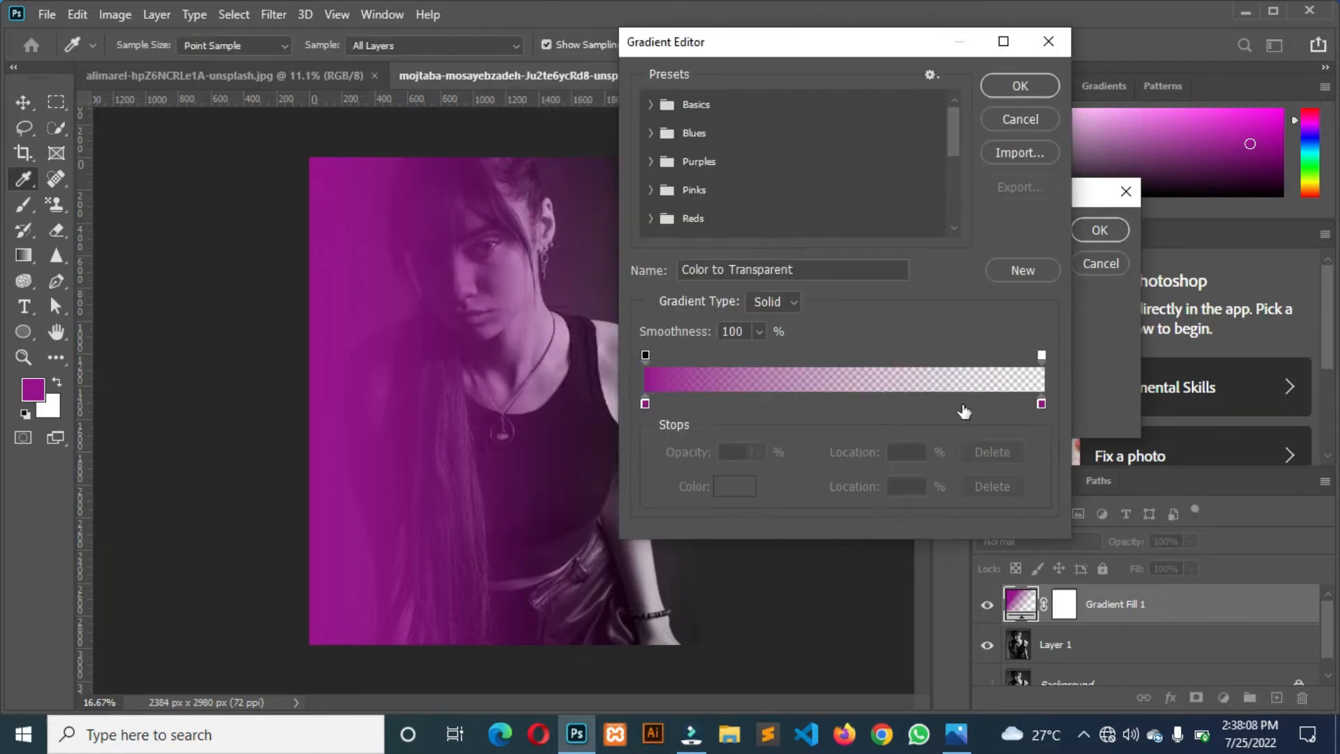
click(645, 404)
click(1042, 404)
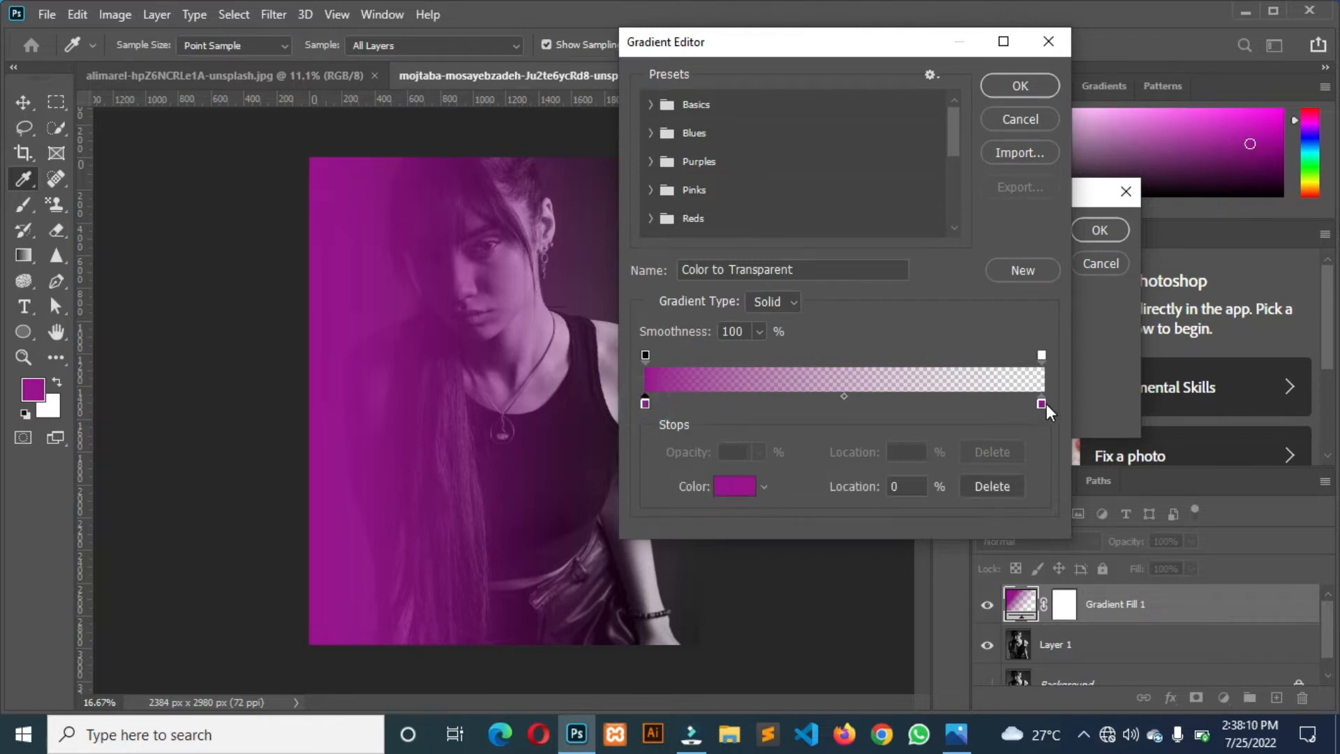
click(1042, 403)
click(1042, 404)
drag(1042, 404, 1052, 488)
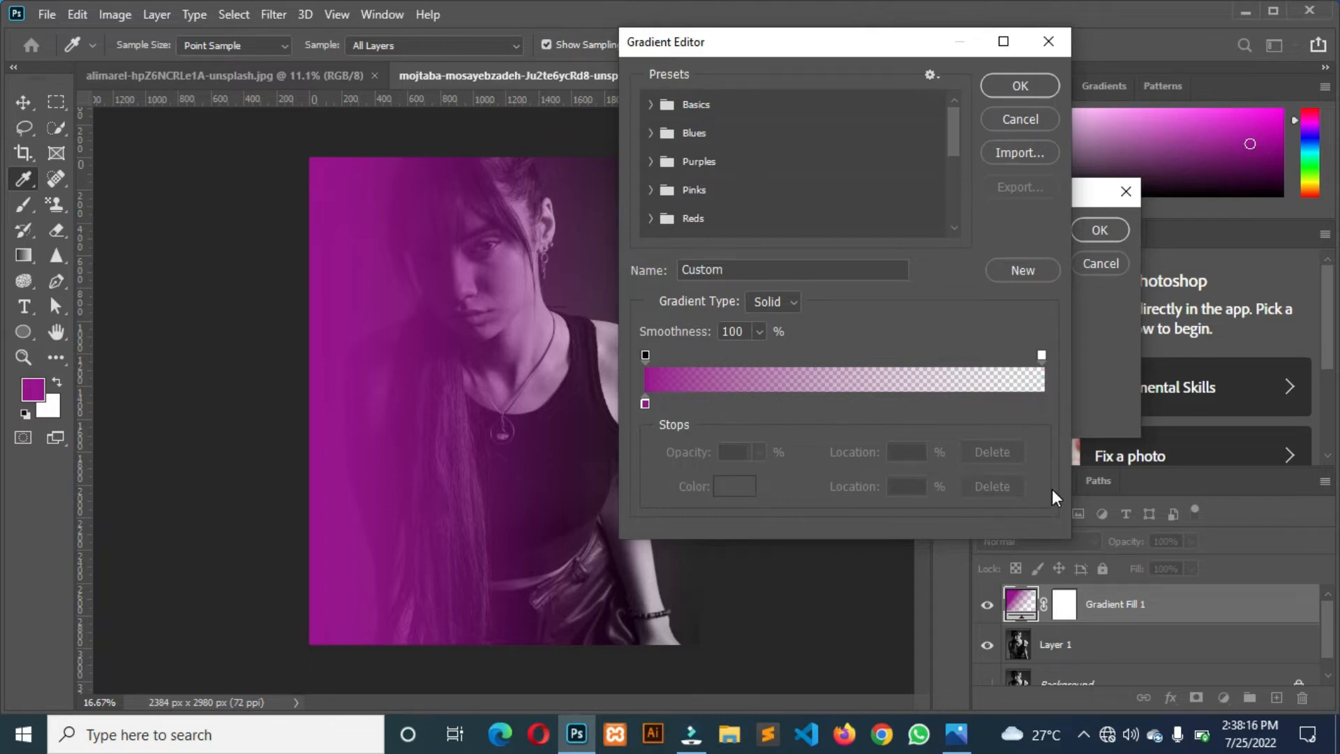
Move the gradient's opaque opacity stop to the 43% location and delete the extra opacity stop beside it.
drag(698, 44, 772, 45)
click(719, 404)
drag(719, 357, 815, 359)
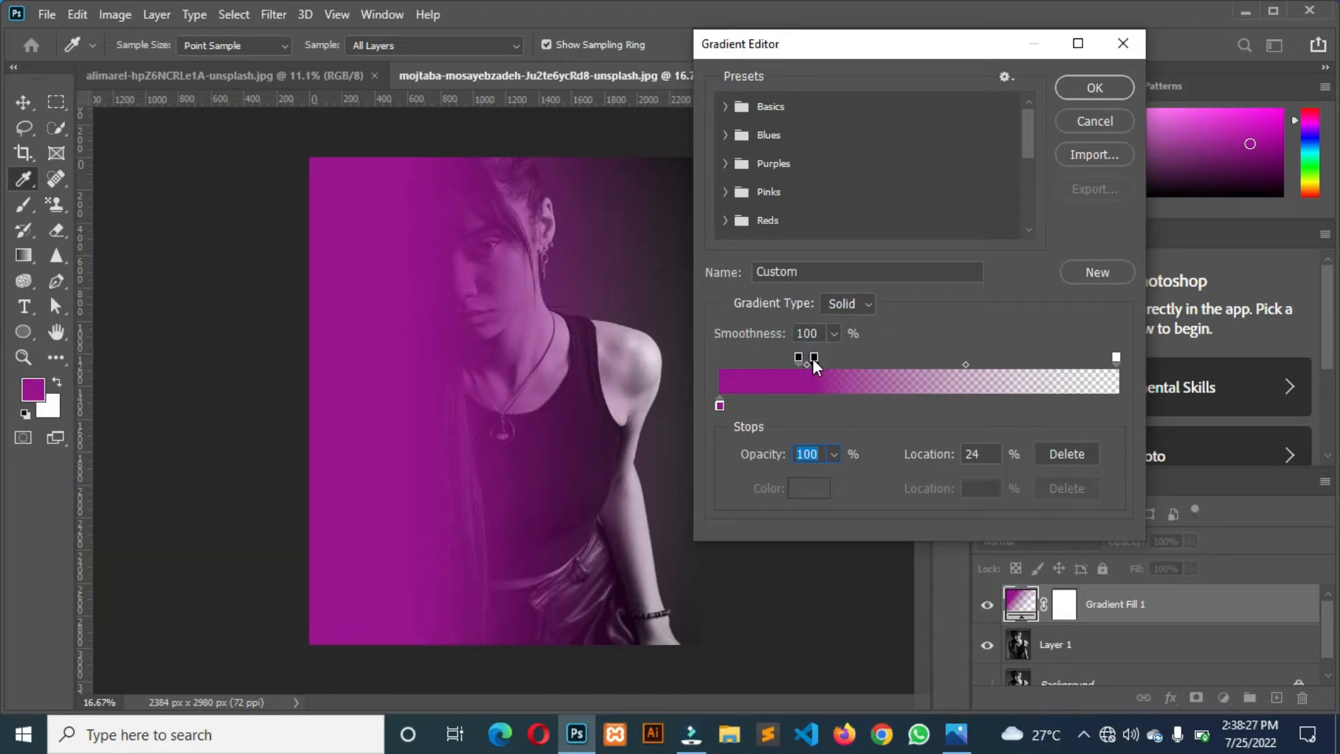
key(Delete)
drag(798, 358, 892, 357)
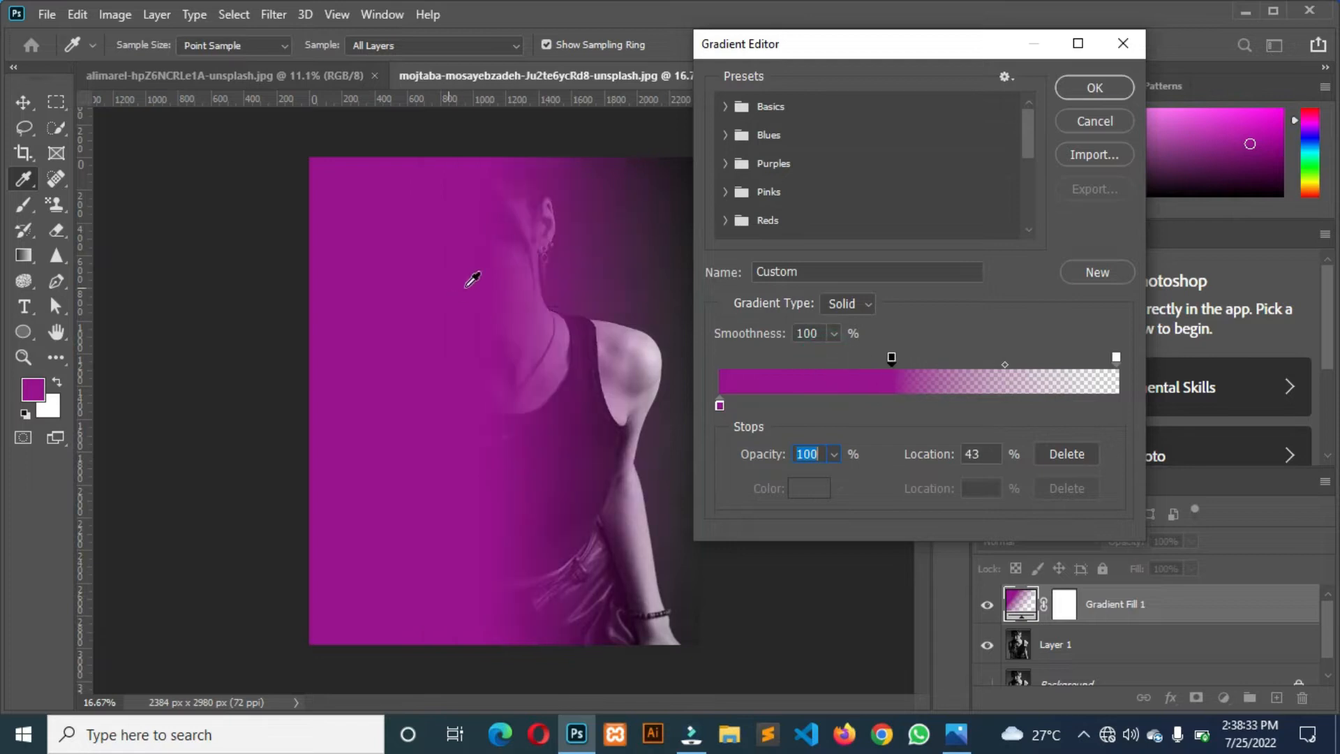
Try a narrower fade with the opaque opacity stop at 31% and the transparent stop at 57%.
click(30, 106)
drag(892, 358, 778, 357)
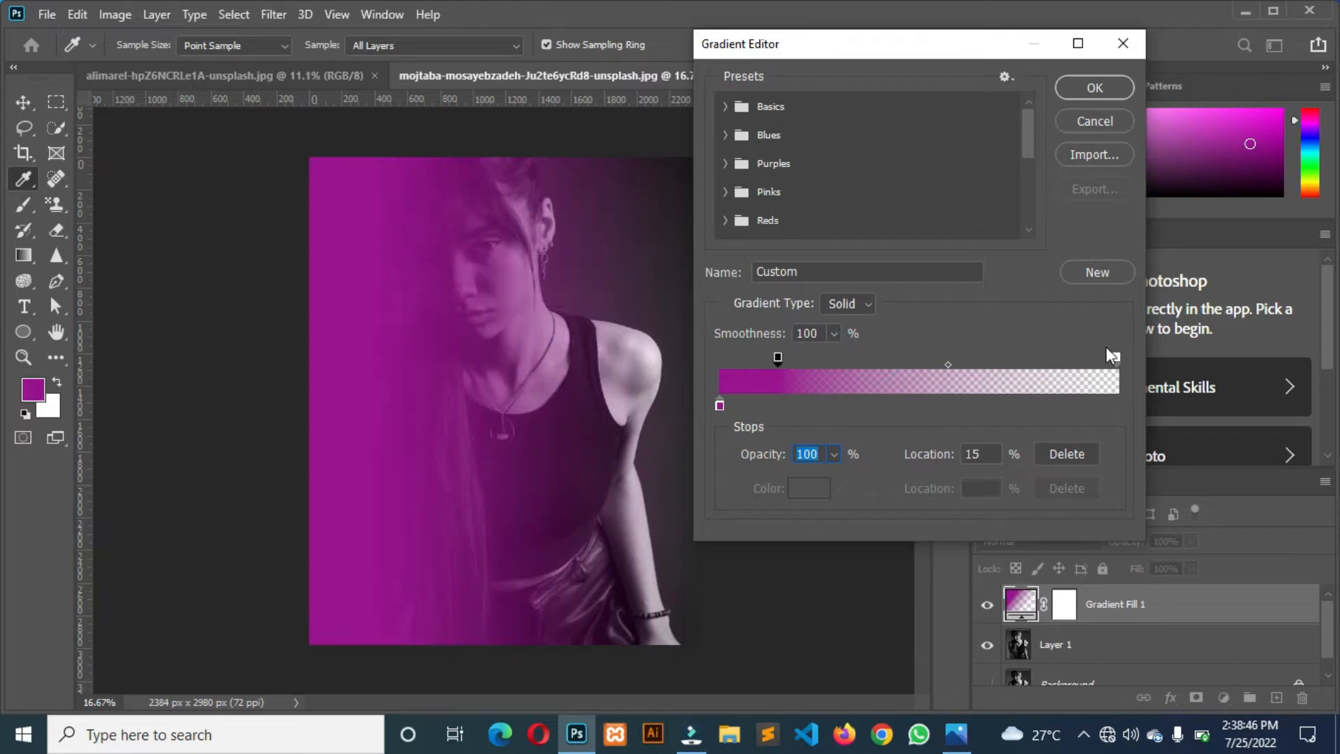
drag(1116, 358, 946, 363)
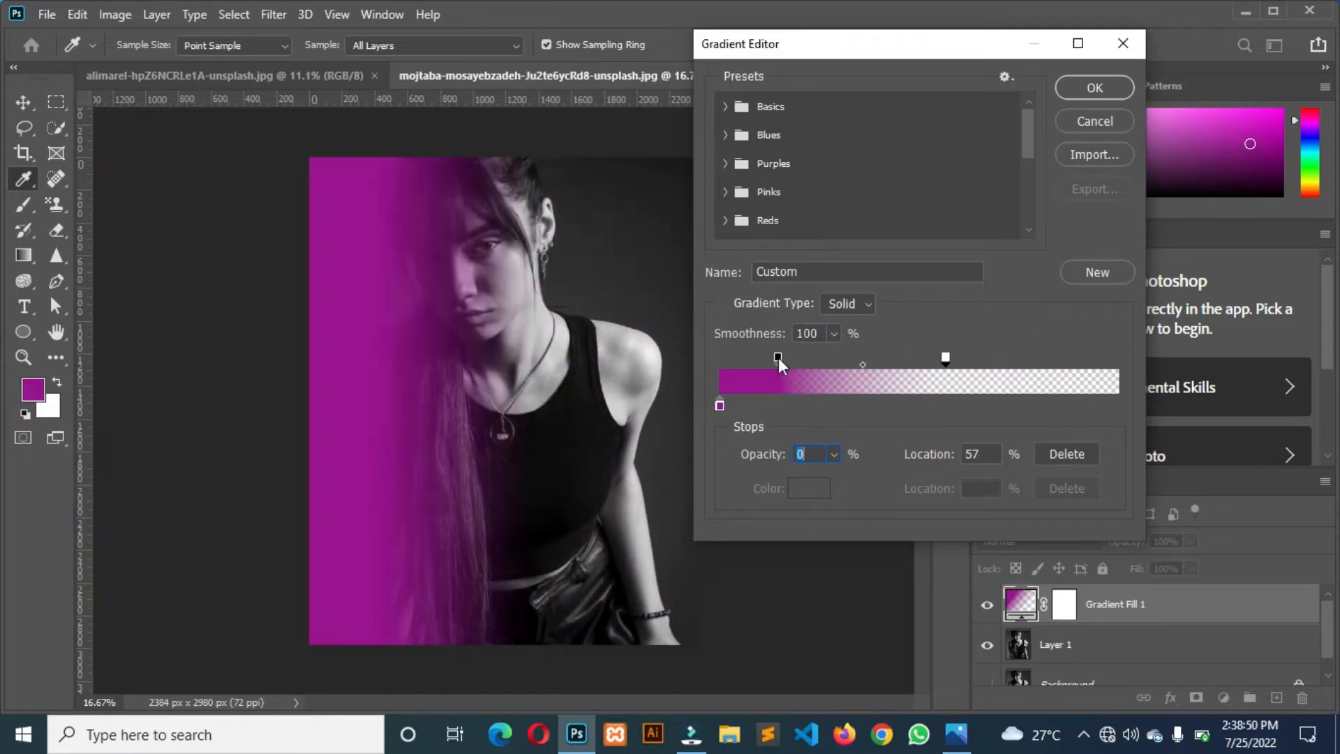
drag(778, 359, 842, 358)
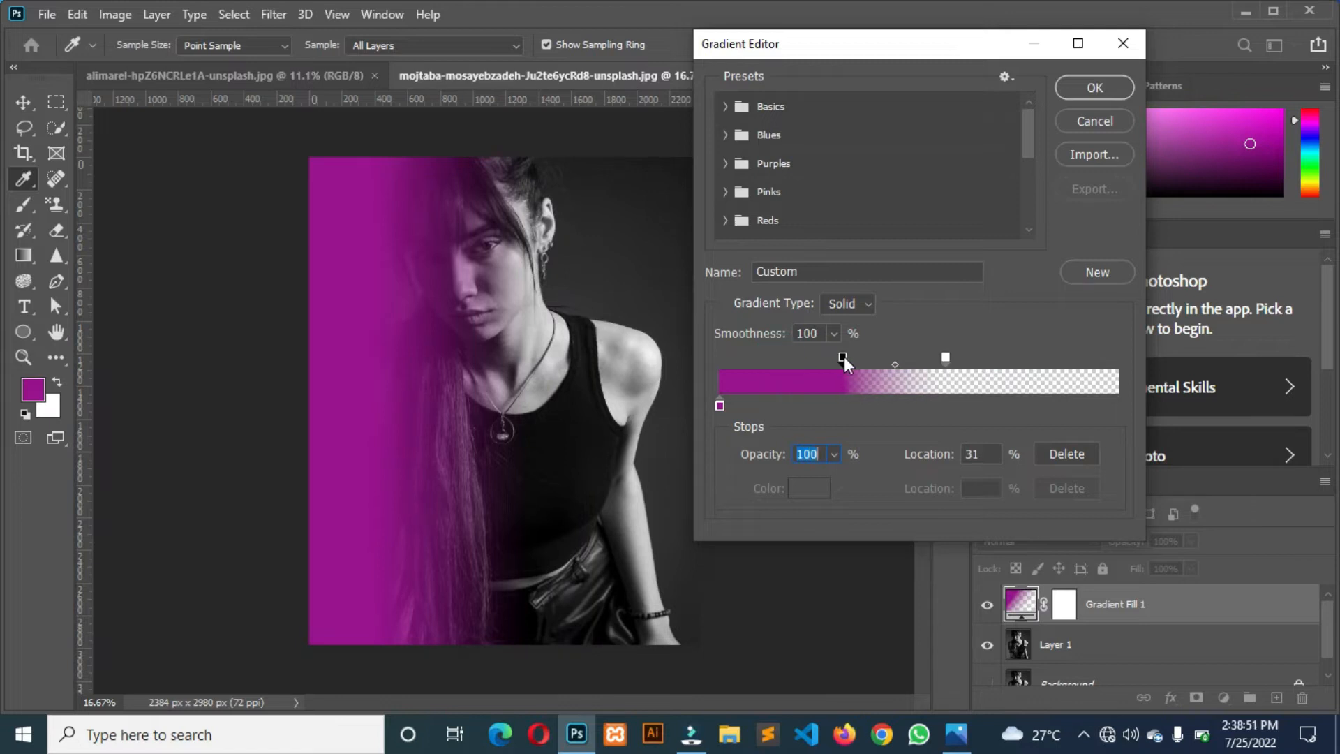
Return the transparent opacity stop to the gradient's far end and place the opaque stop at 35%.
click(718, 405)
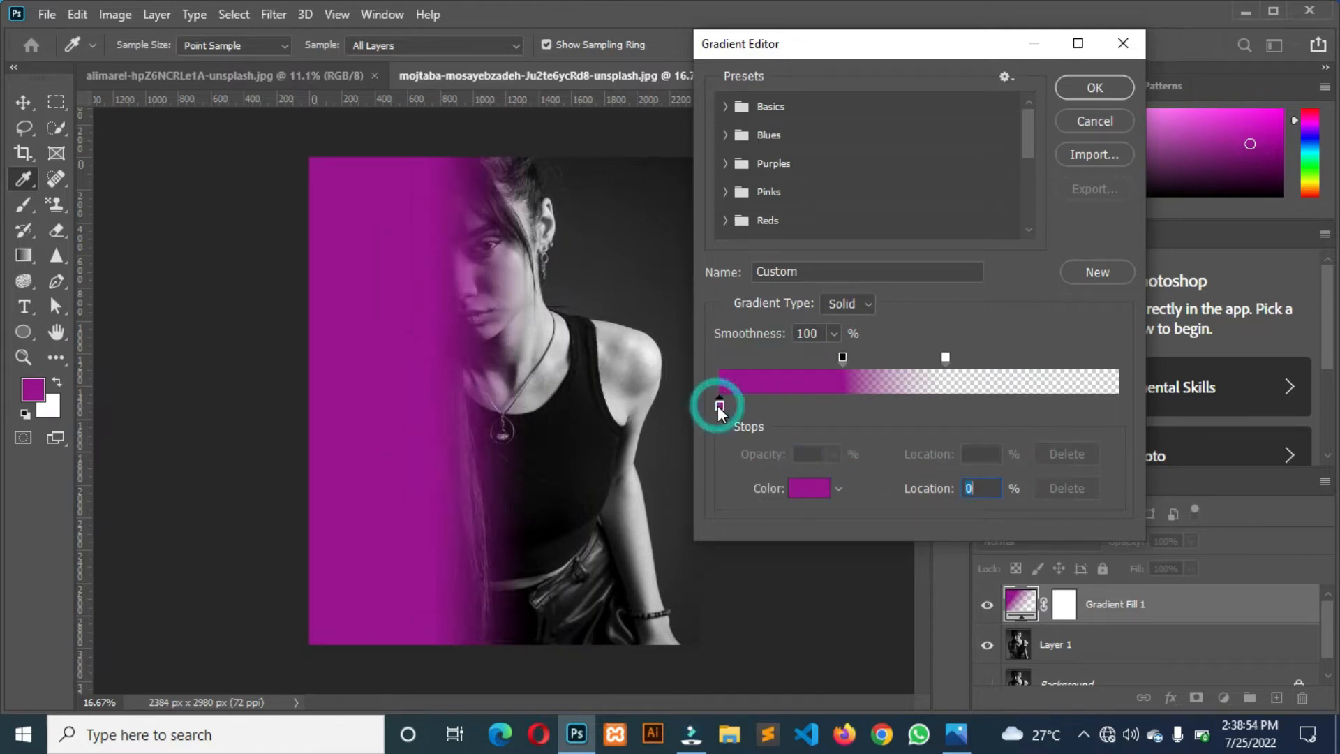
drag(843, 359, 1118, 358)
mouse_move(875, 359)
mouse_down()
mouse_move(735, 364)
mouse_move(861, 357)
mouse_up()
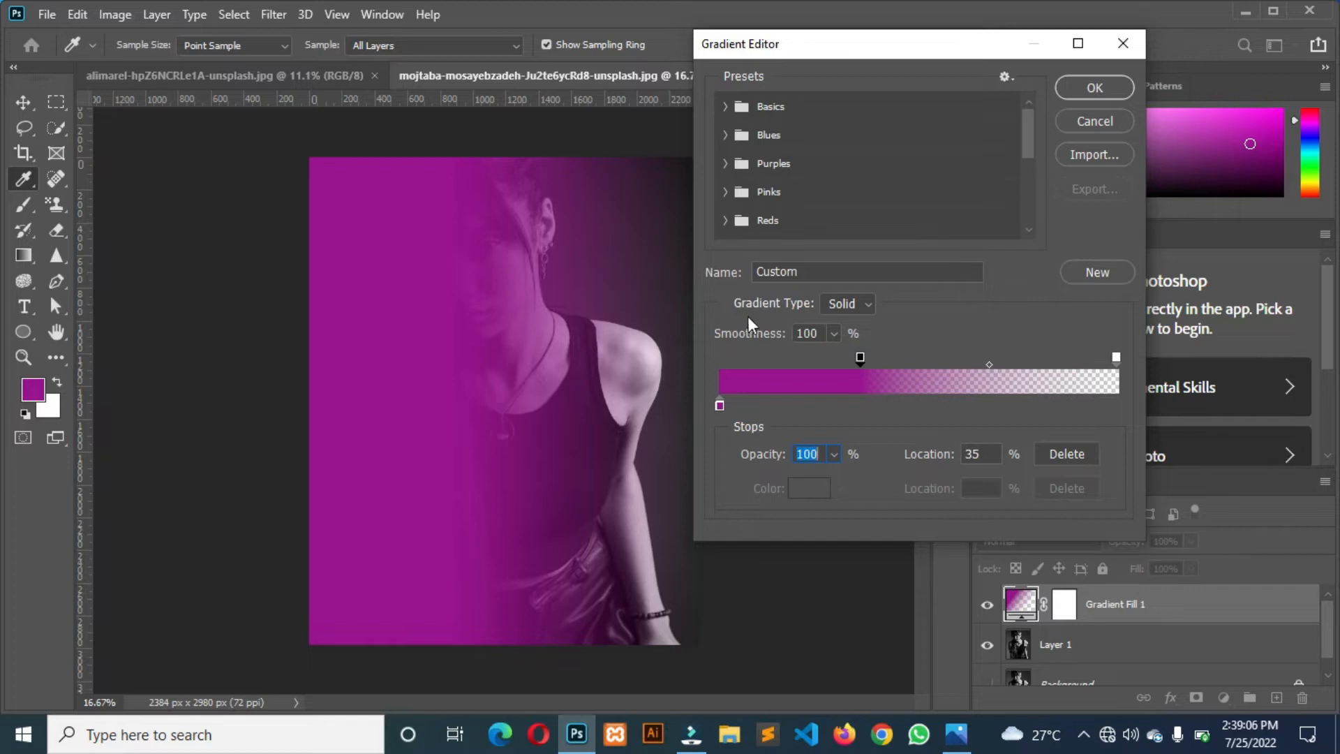
click(720, 405)
double_click(720, 405)
click(721, 404)
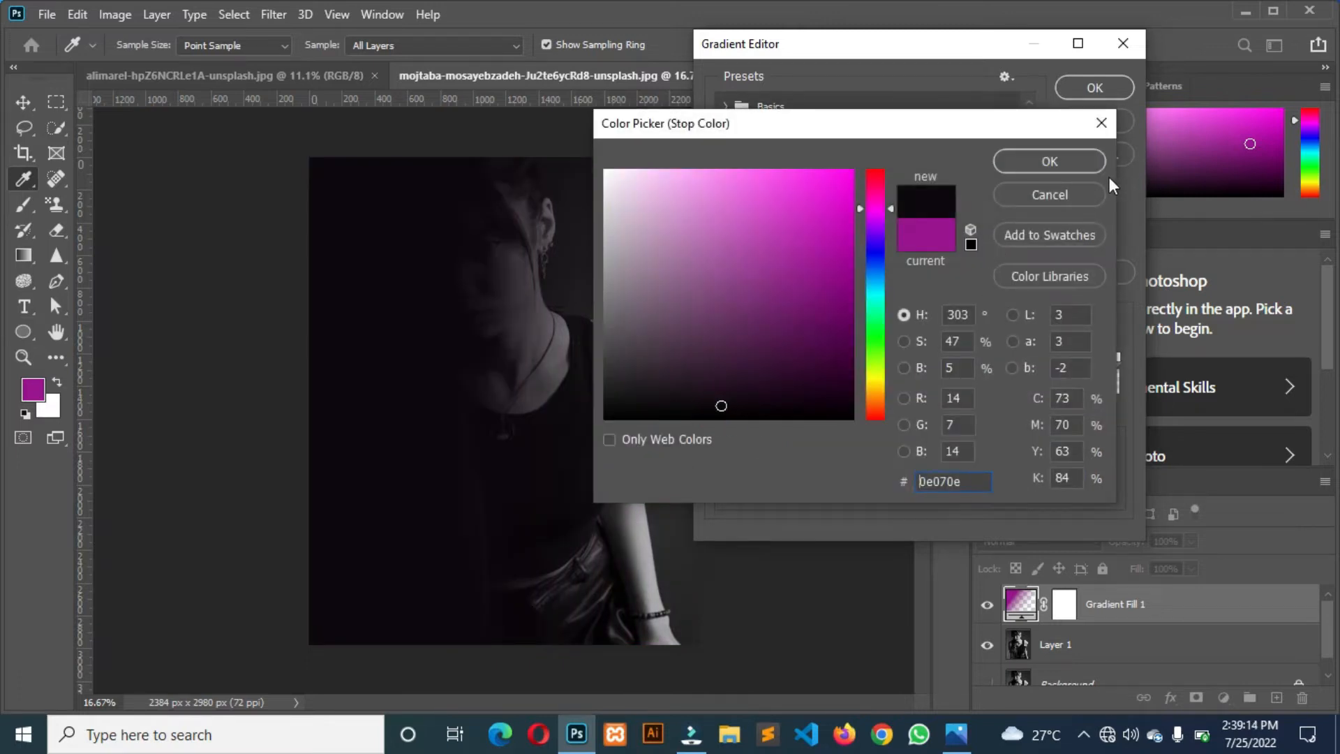
click(1050, 195)
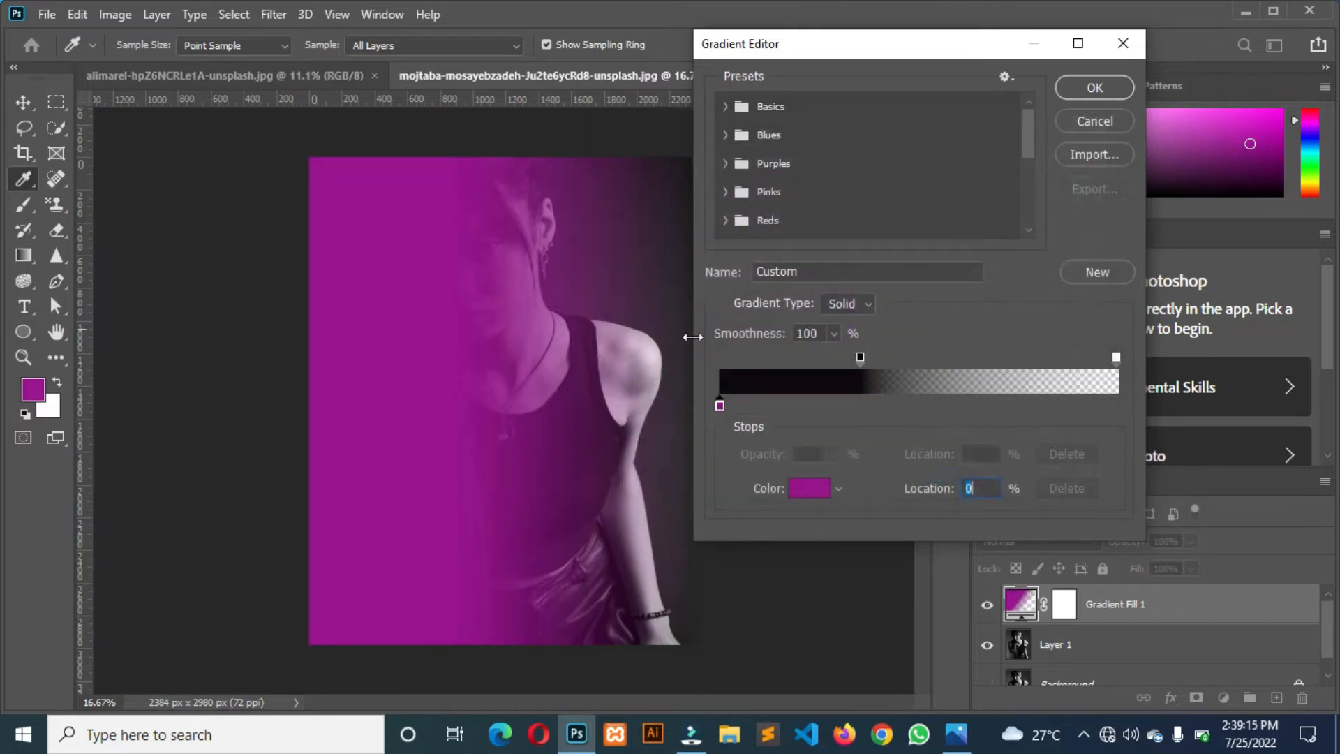
Recolour the gradient's colour stop to bright red and move the opaque opacity stop to 31%.
double_click(721, 403)
click(835, 198)
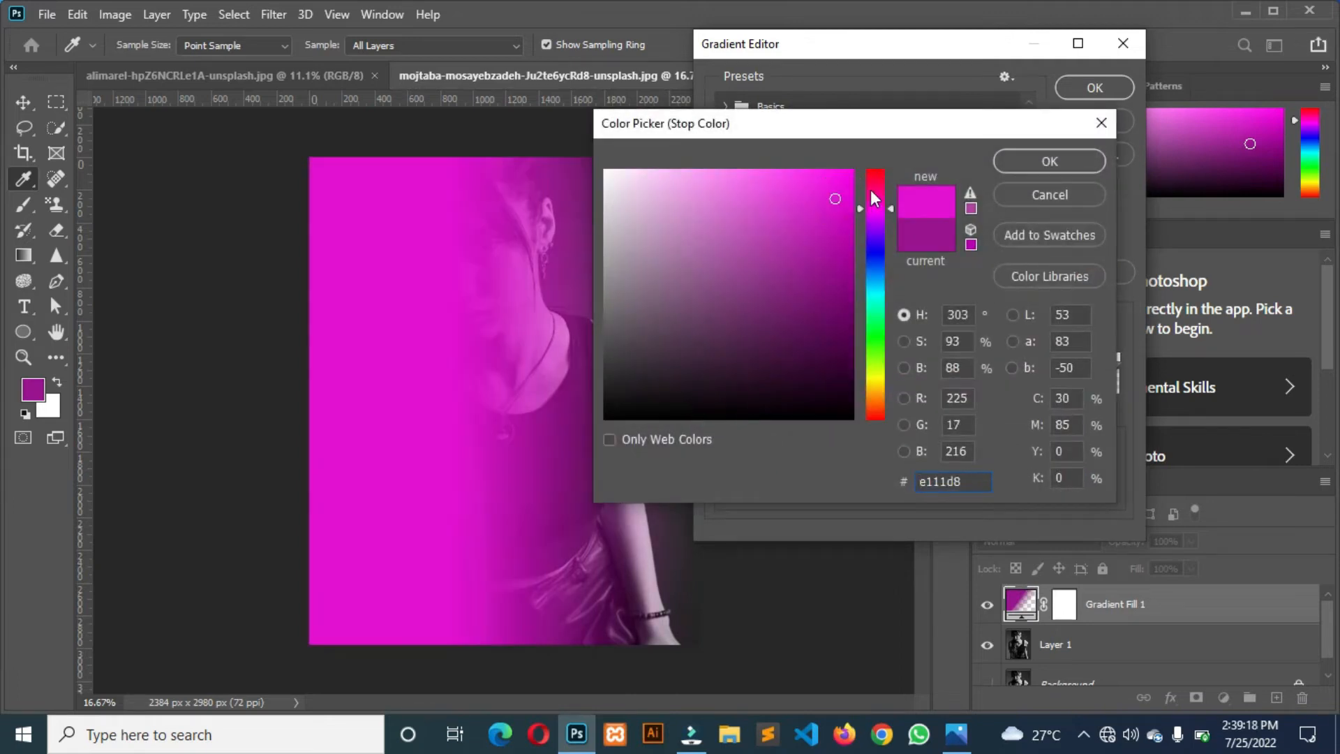
click(872, 179)
drag(886, 136, 969, 132)
mouse_move(959, 183)
mouse_down()
mouse_move(970, 160)
mouse_move(907, 185)
mouse_move(928, 208)
mouse_move(921, 183)
mouse_move(938, 168)
mouse_up()
click(1104, 160)
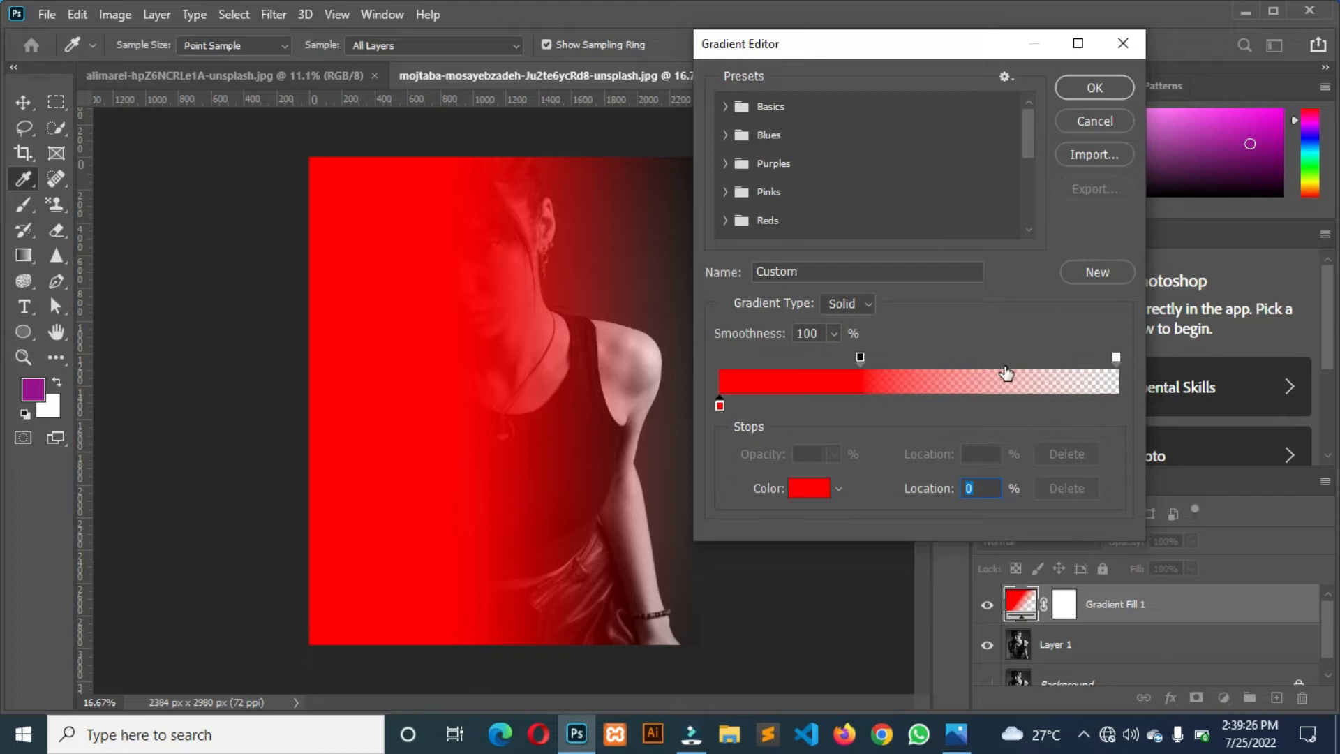
mouse_move(860, 358)
mouse_down()
mouse_move(900, 359)
mouse_move(845, 359)
mouse_up()
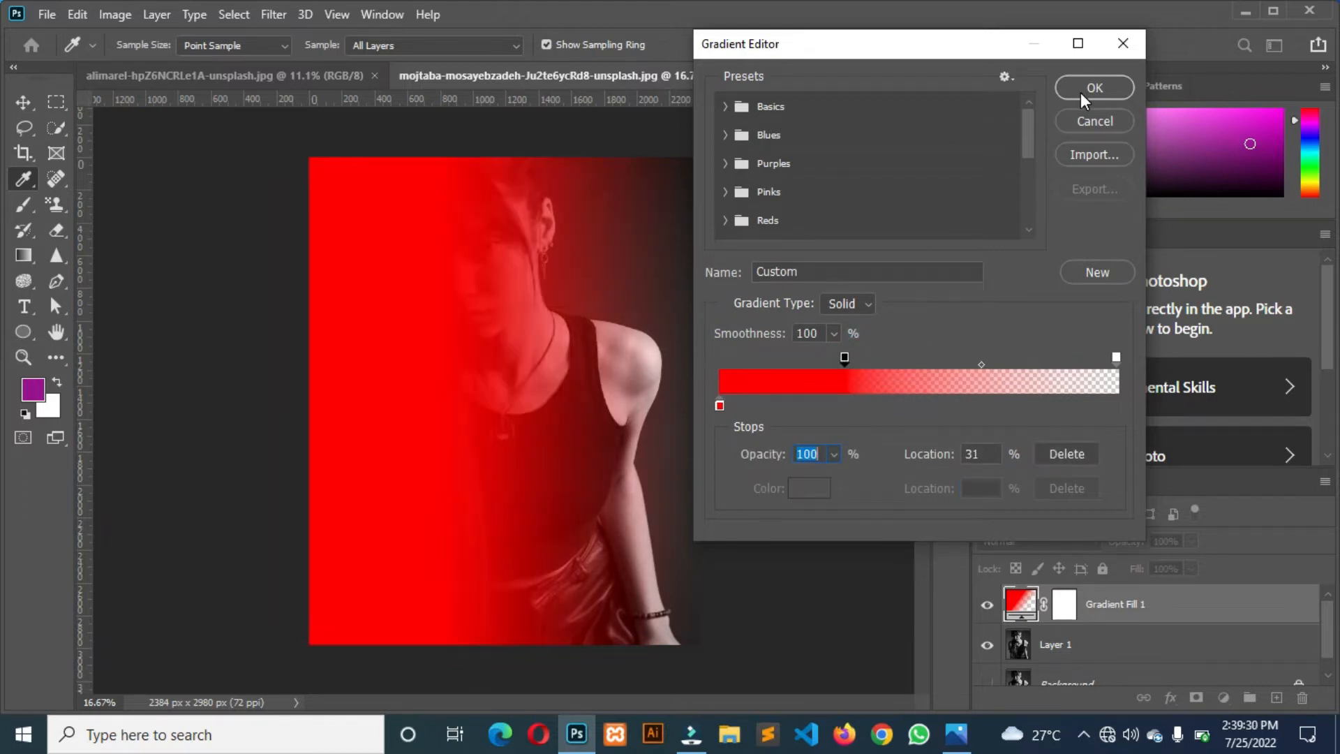
click(1083, 89)
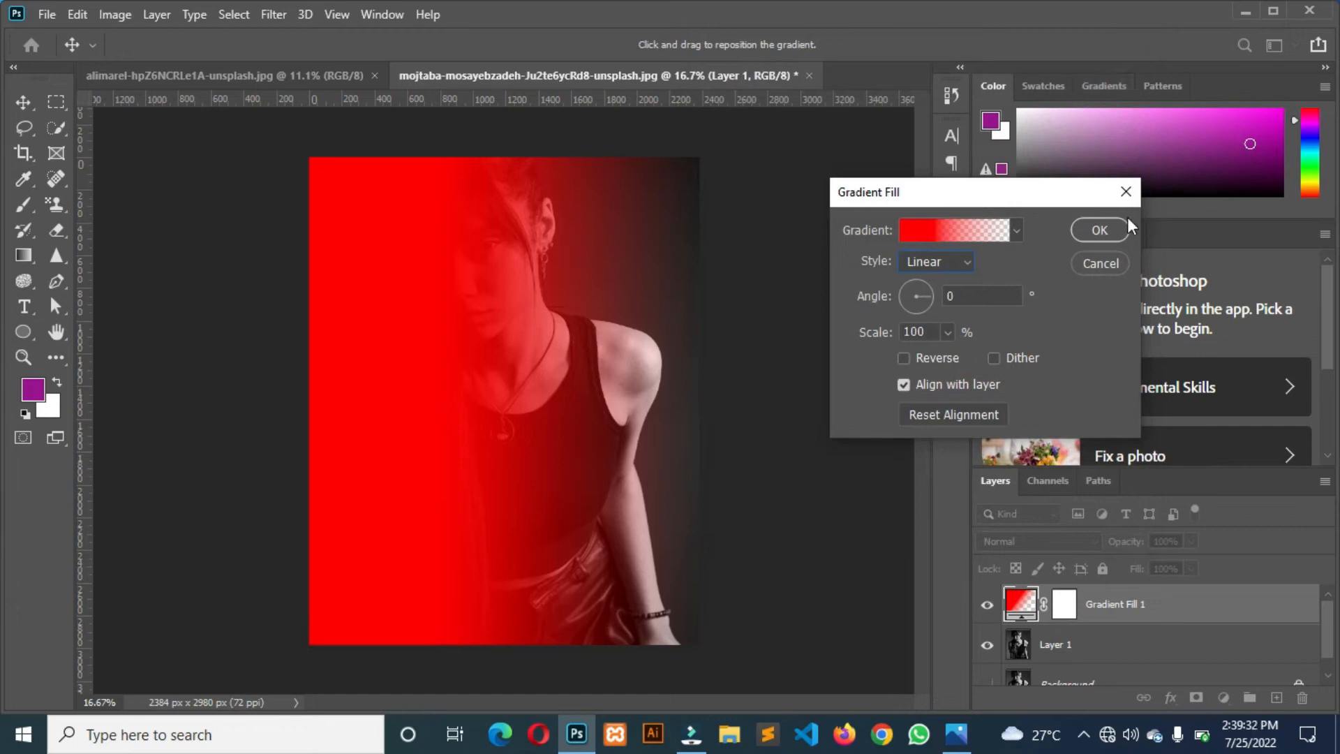
Apply the red gradient fill and set its layer's blend mode to Color.
click(1111, 227)
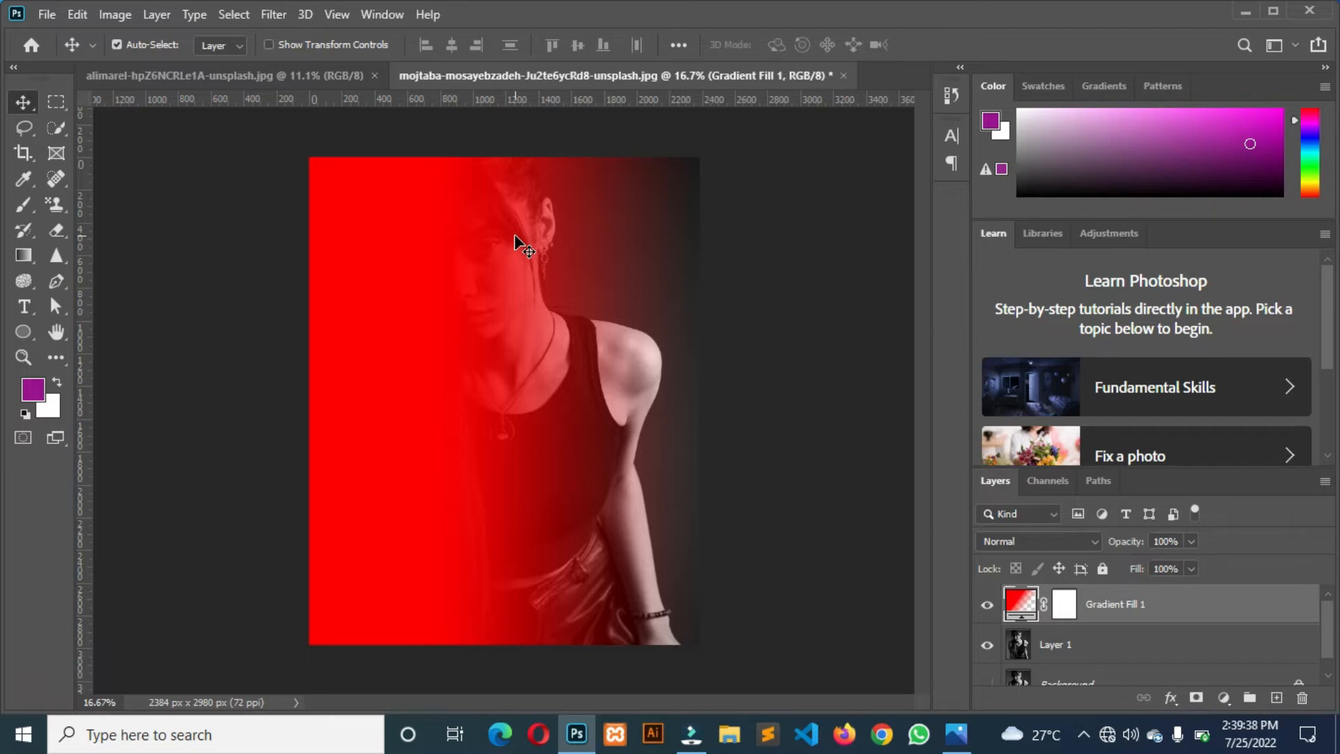
click(1013, 534)
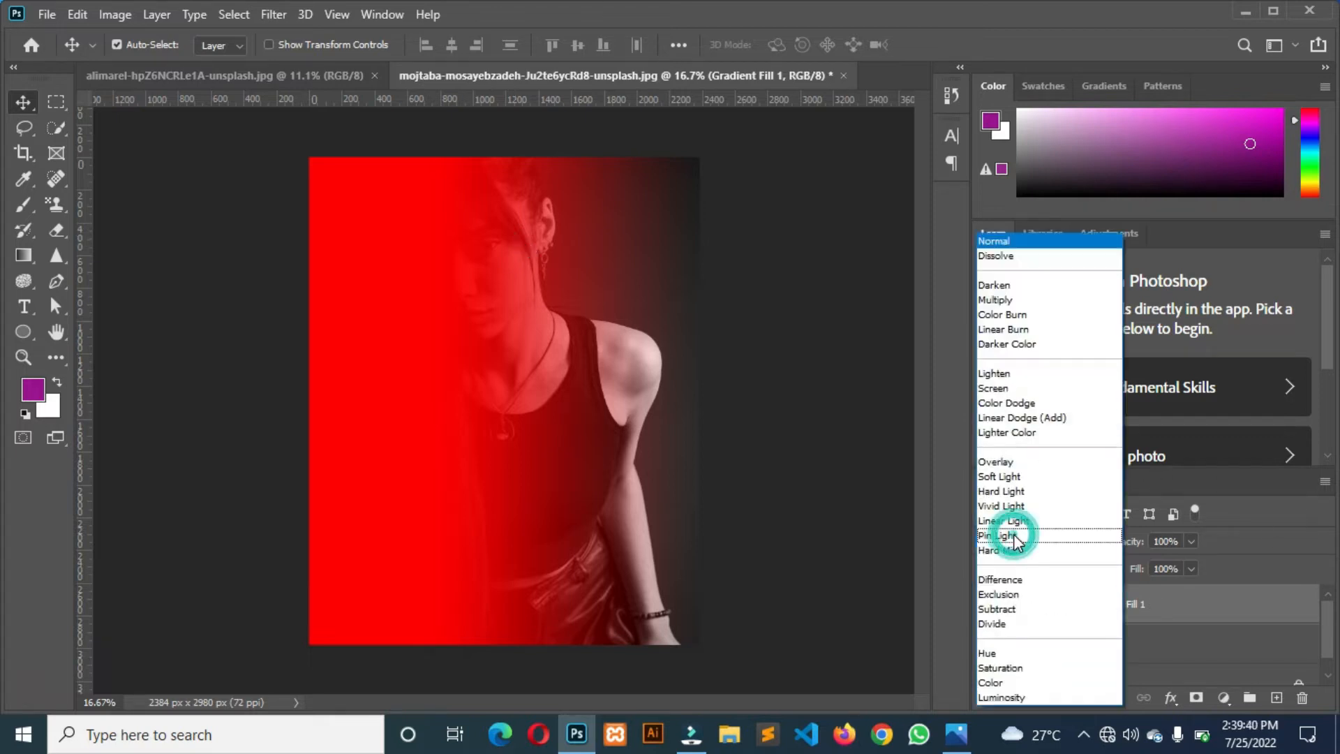
click(994, 682)
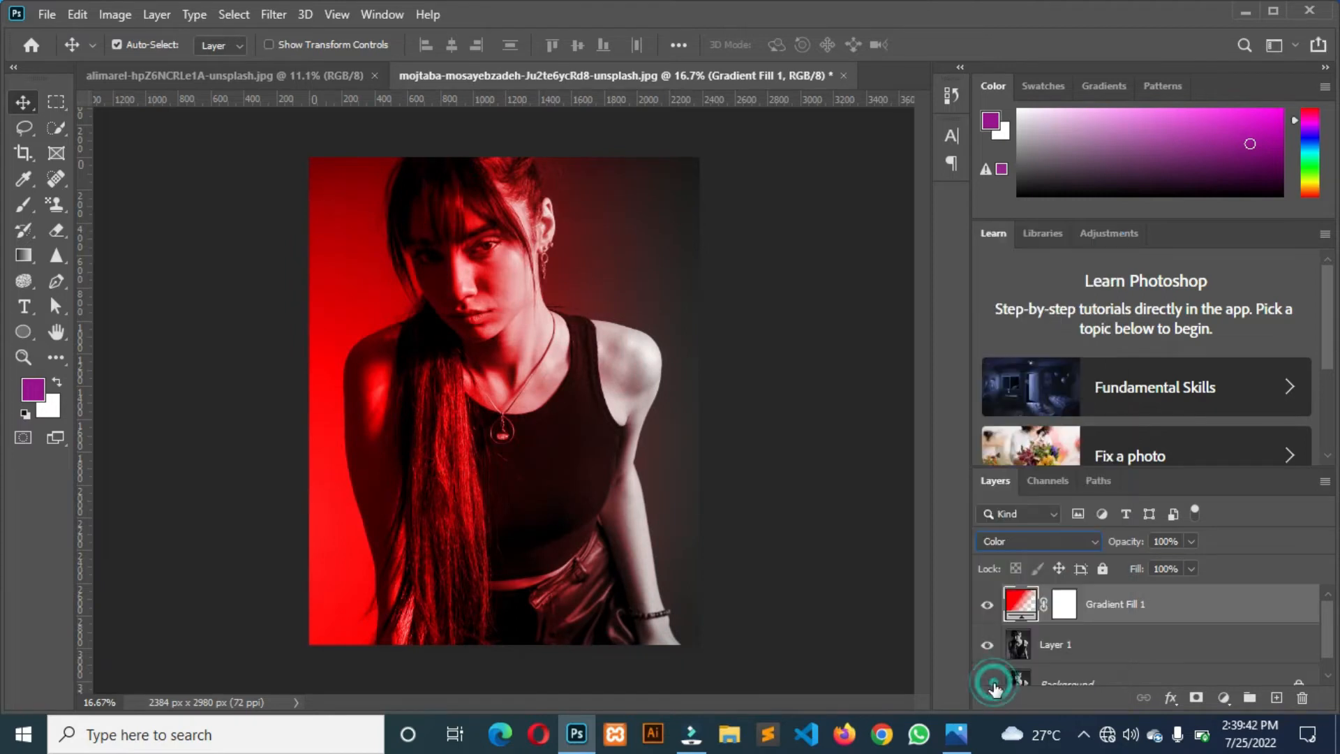
key(ctrl+j)
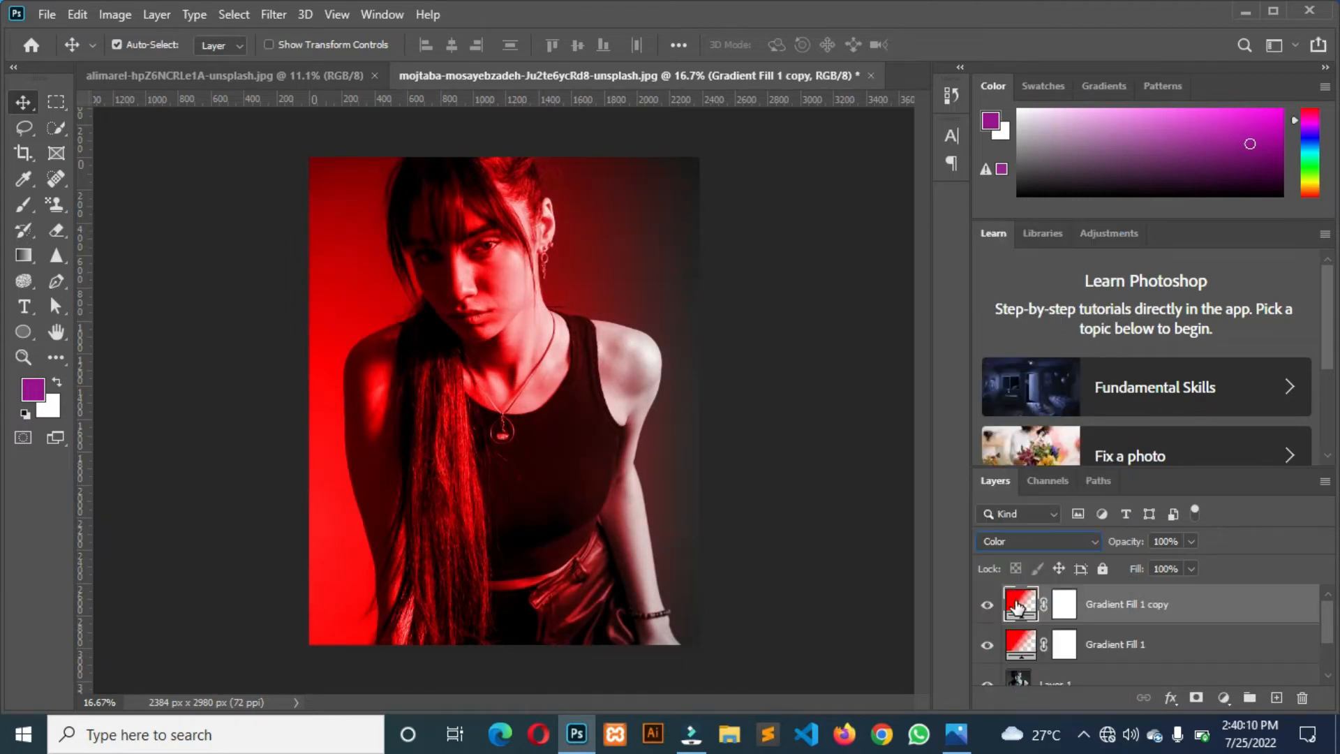
double_click(1015, 606)
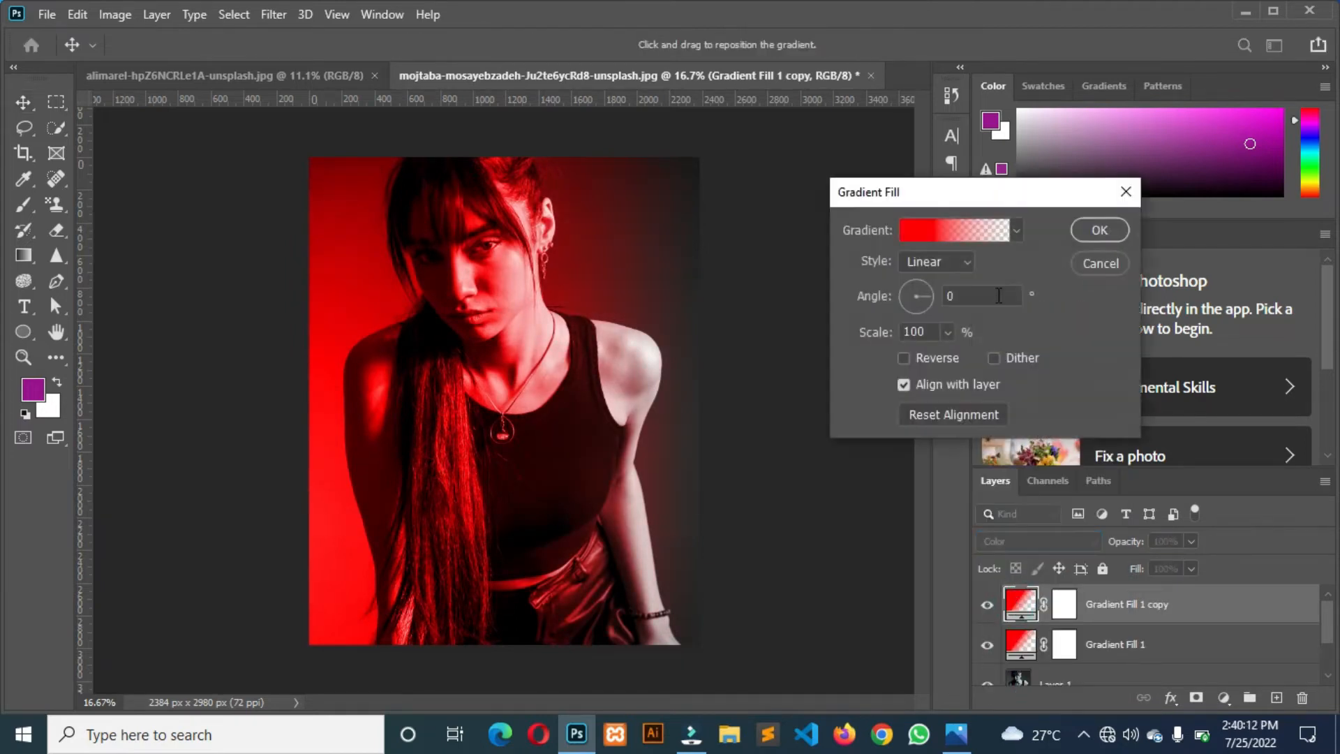
click(1130, 190)
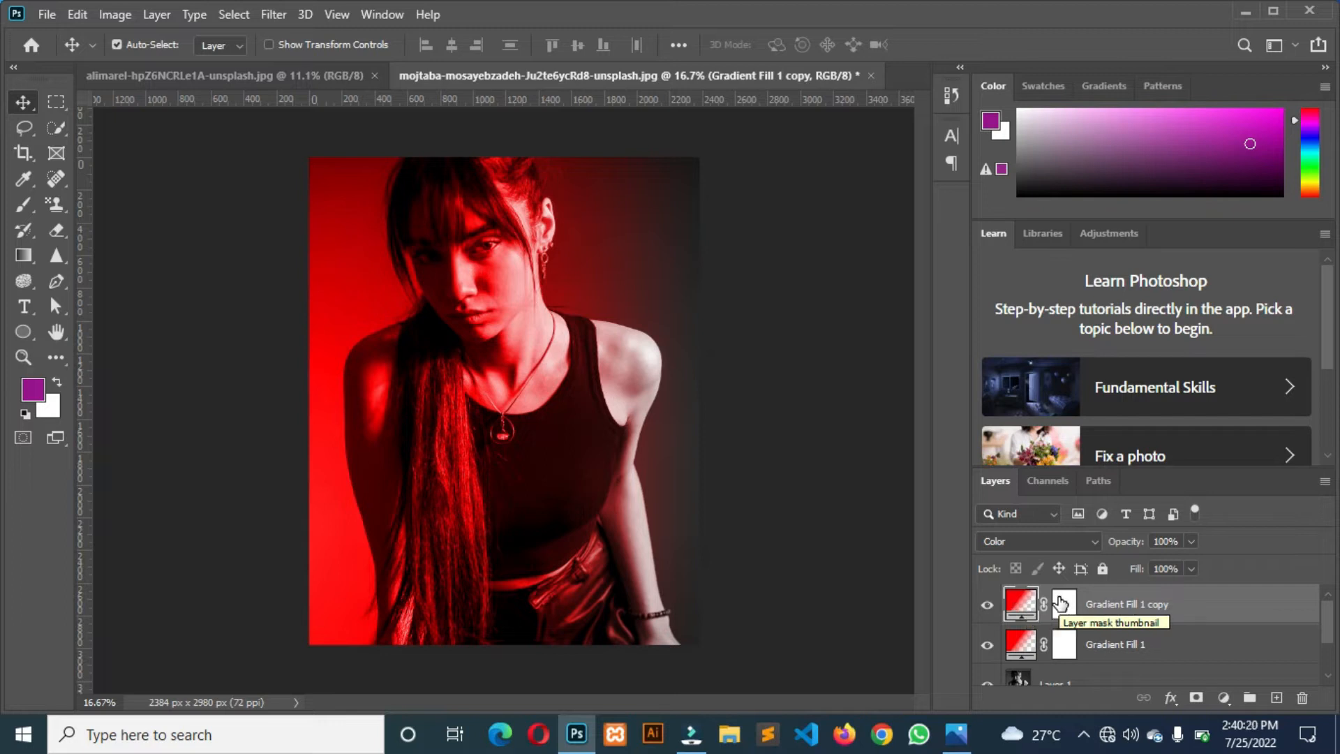
double_click(1012, 603)
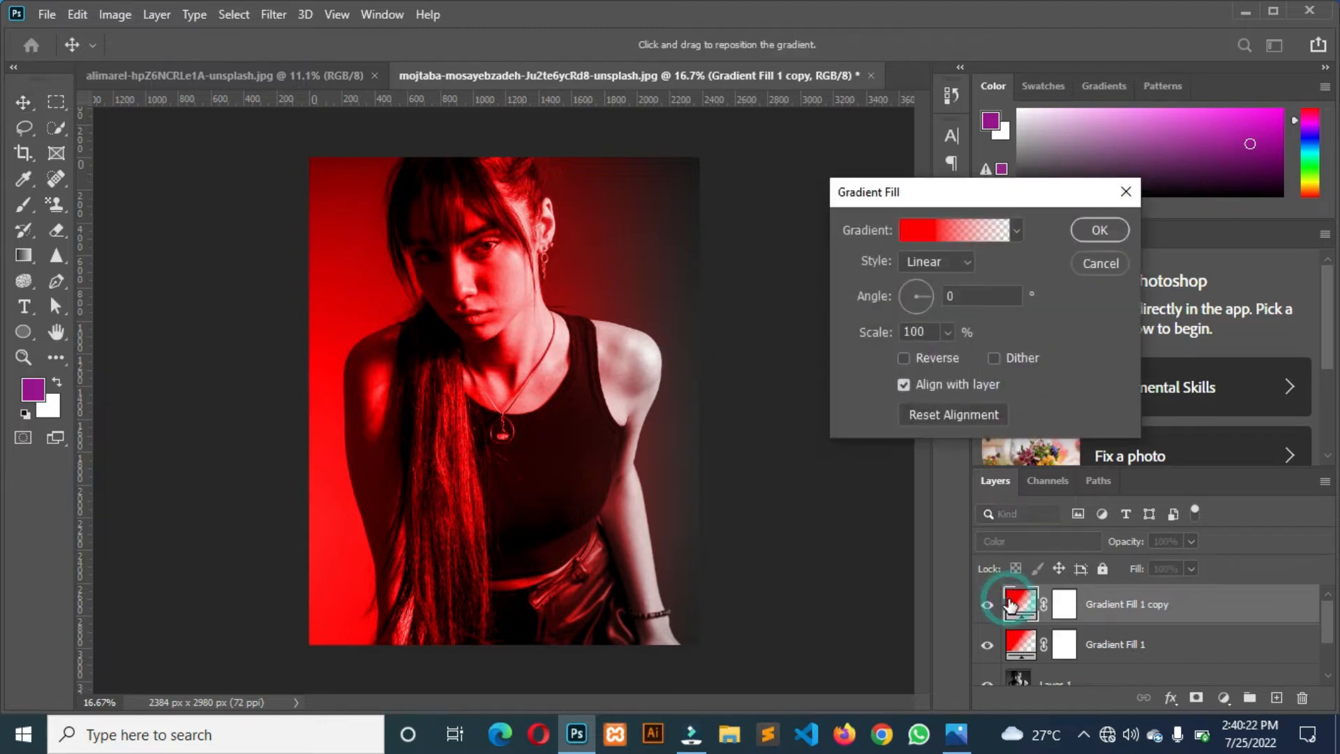
drag(924, 194, 977, 196)
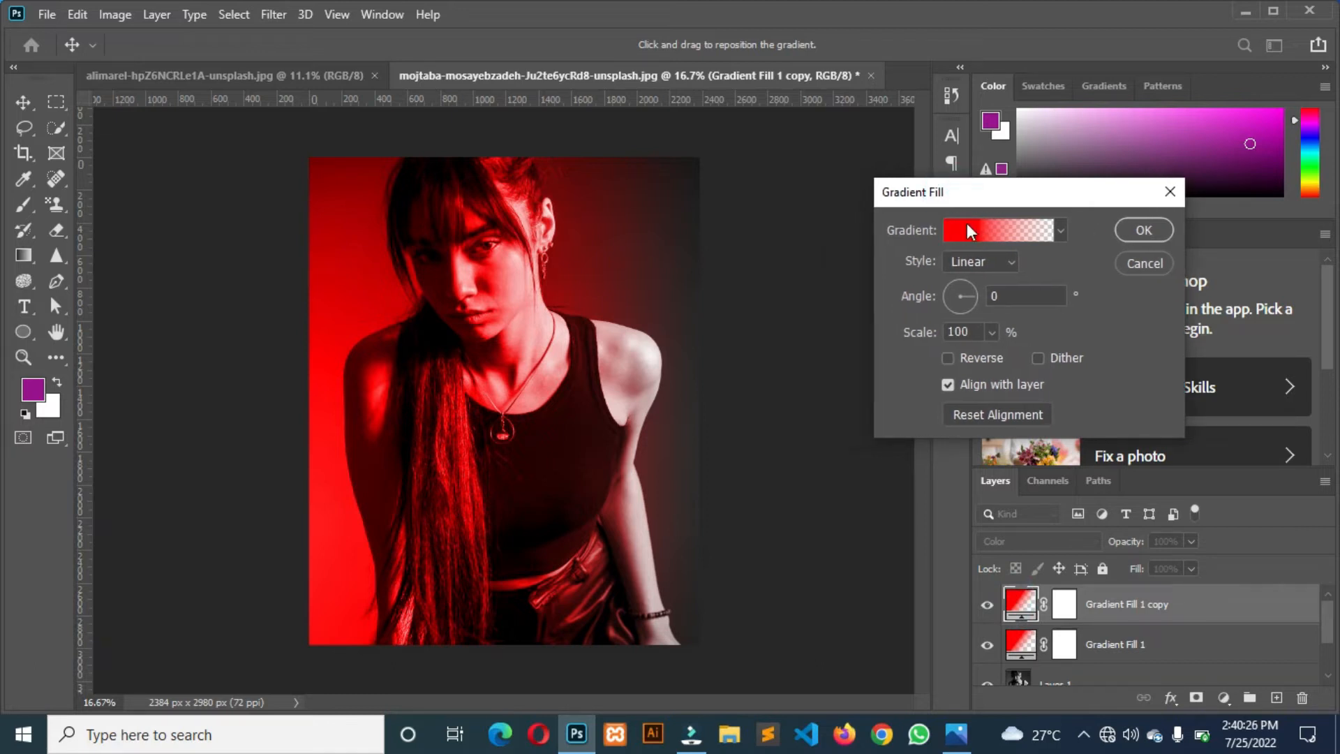
click(996, 298)
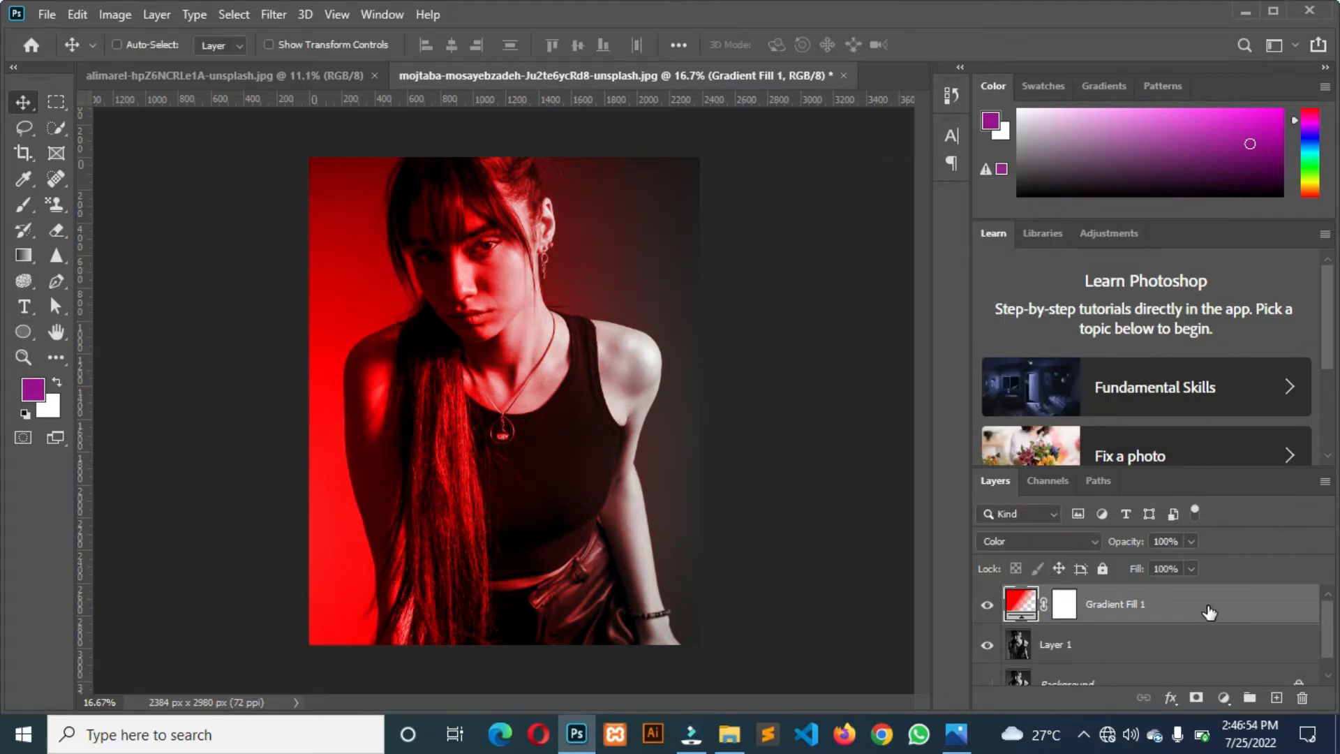
Duplicate the red gradient fill layer and set the copy's gradient angle to 180°.
key(ctrl+j)
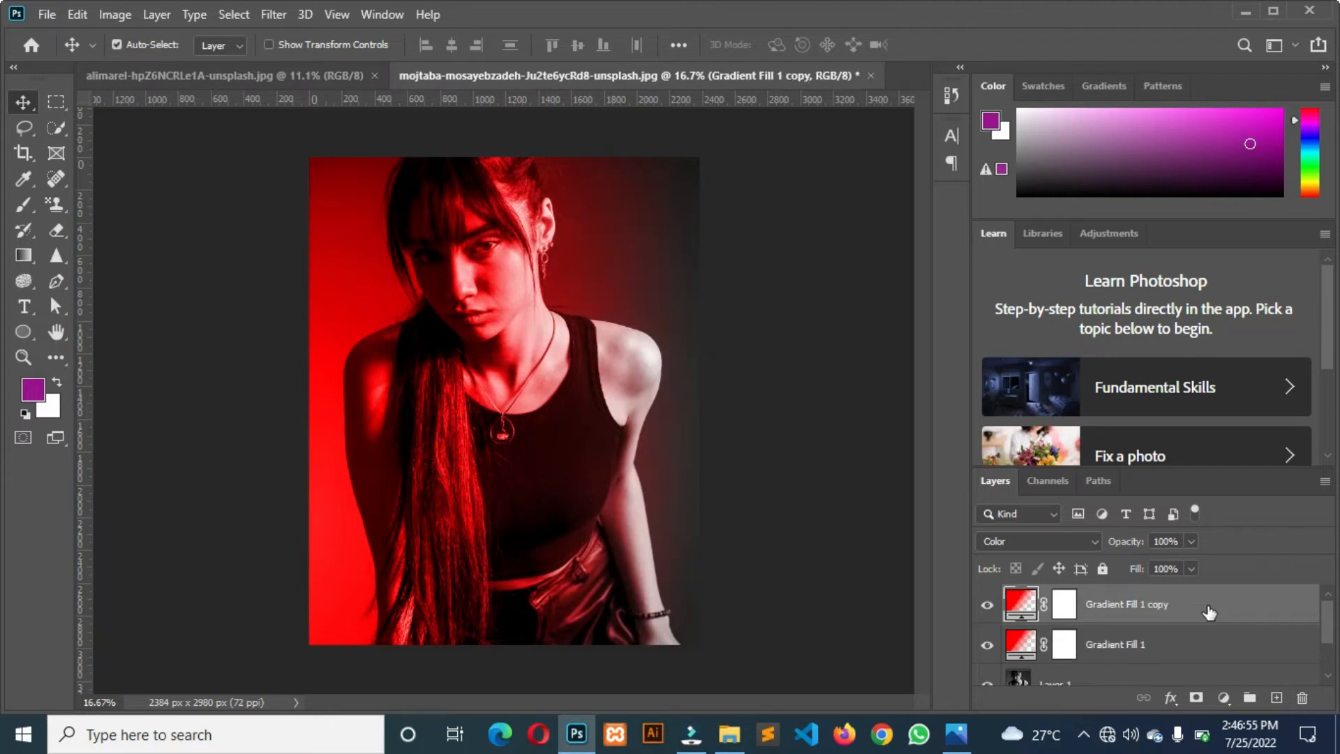
double_click(1017, 598)
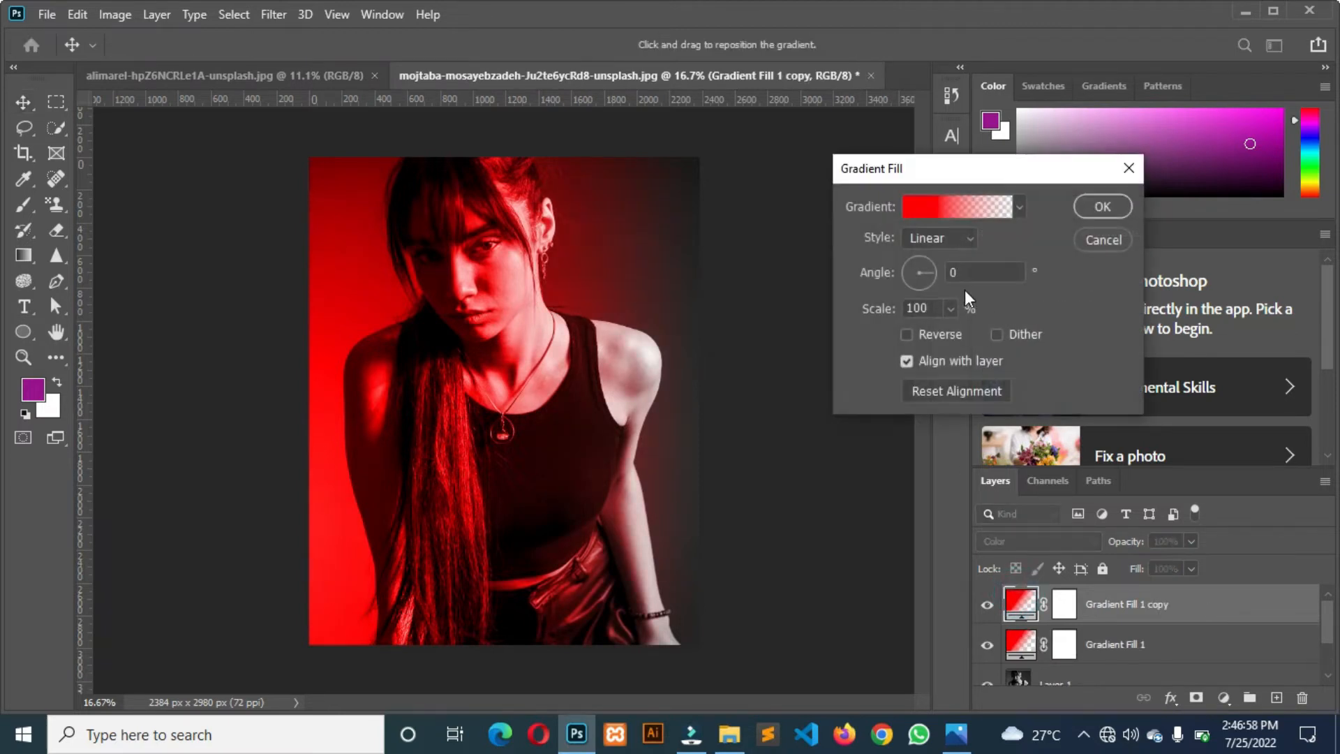
click(971, 277)
text(180)
Recolour the copied gradient's colour stop to blue 009cf6.
click(912, 218)
click(720, 403)
double_click(720, 404)
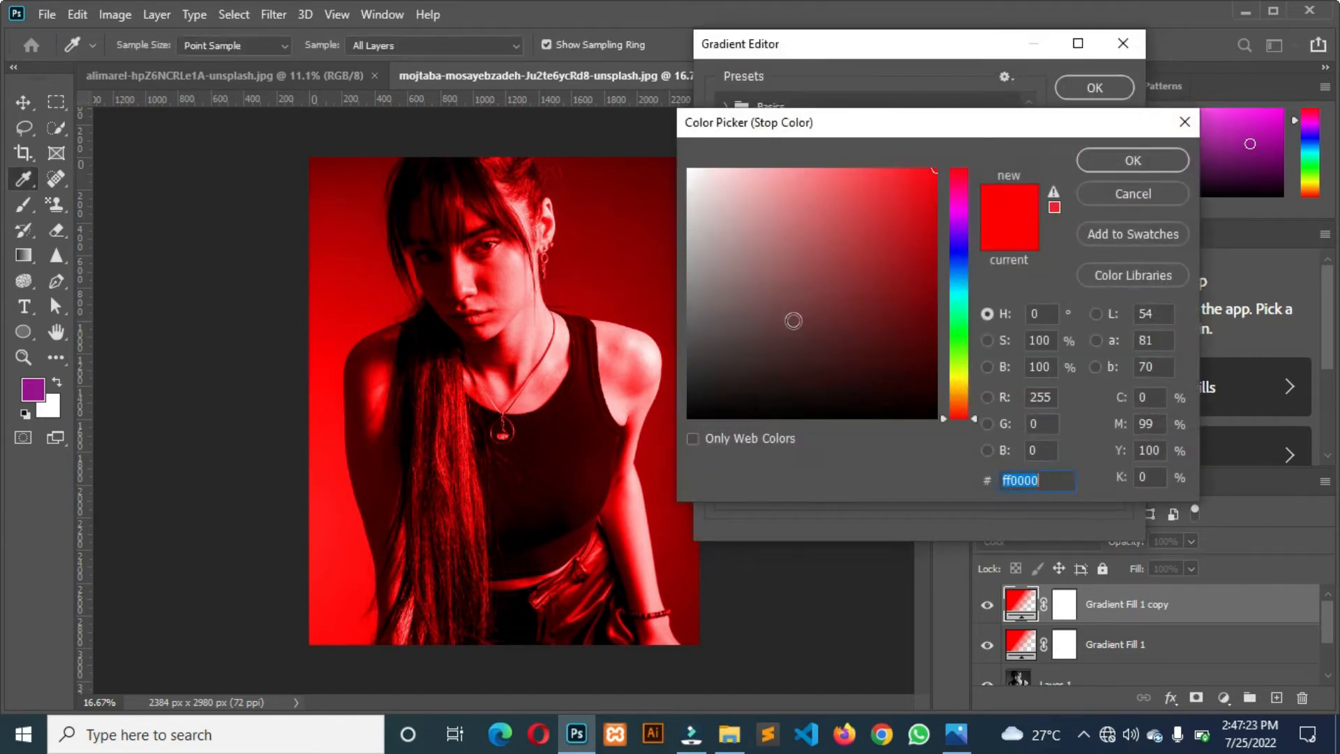
click(960, 222)
double_click(1035, 480)
text(009cf6)
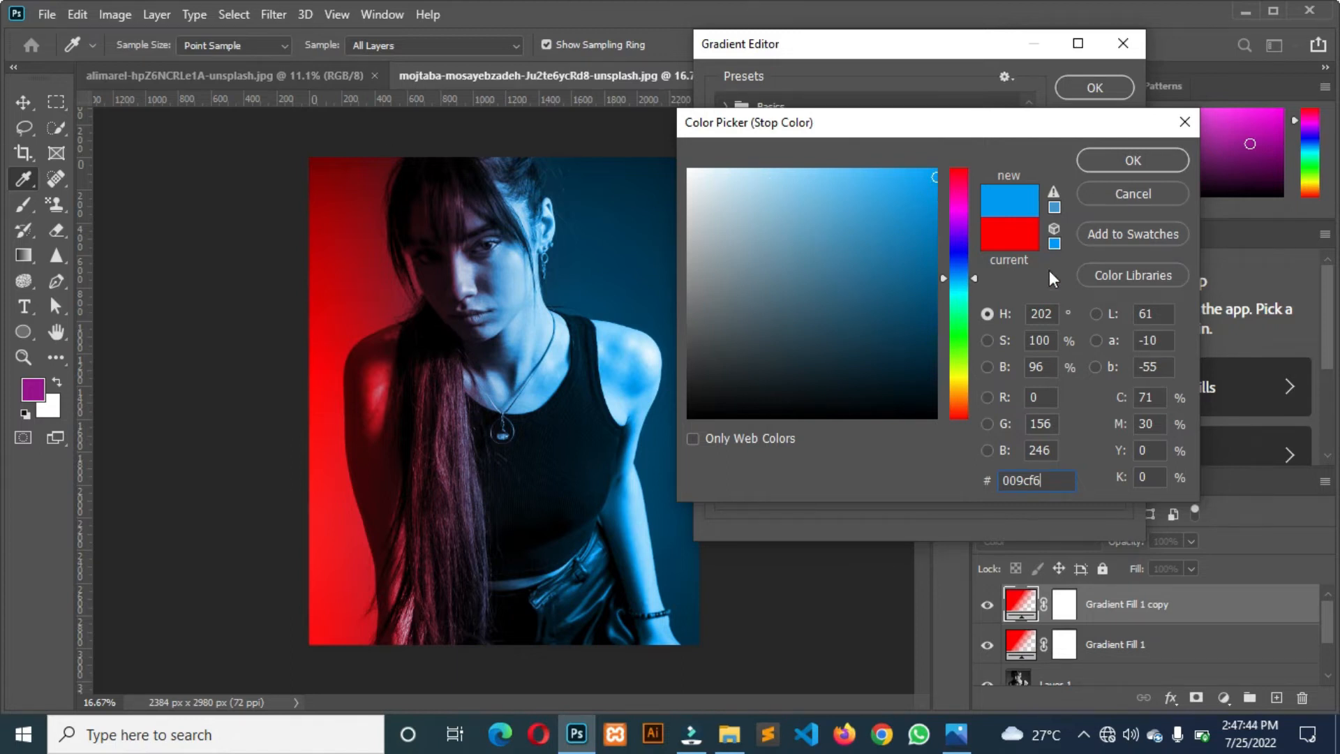
click(1121, 160)
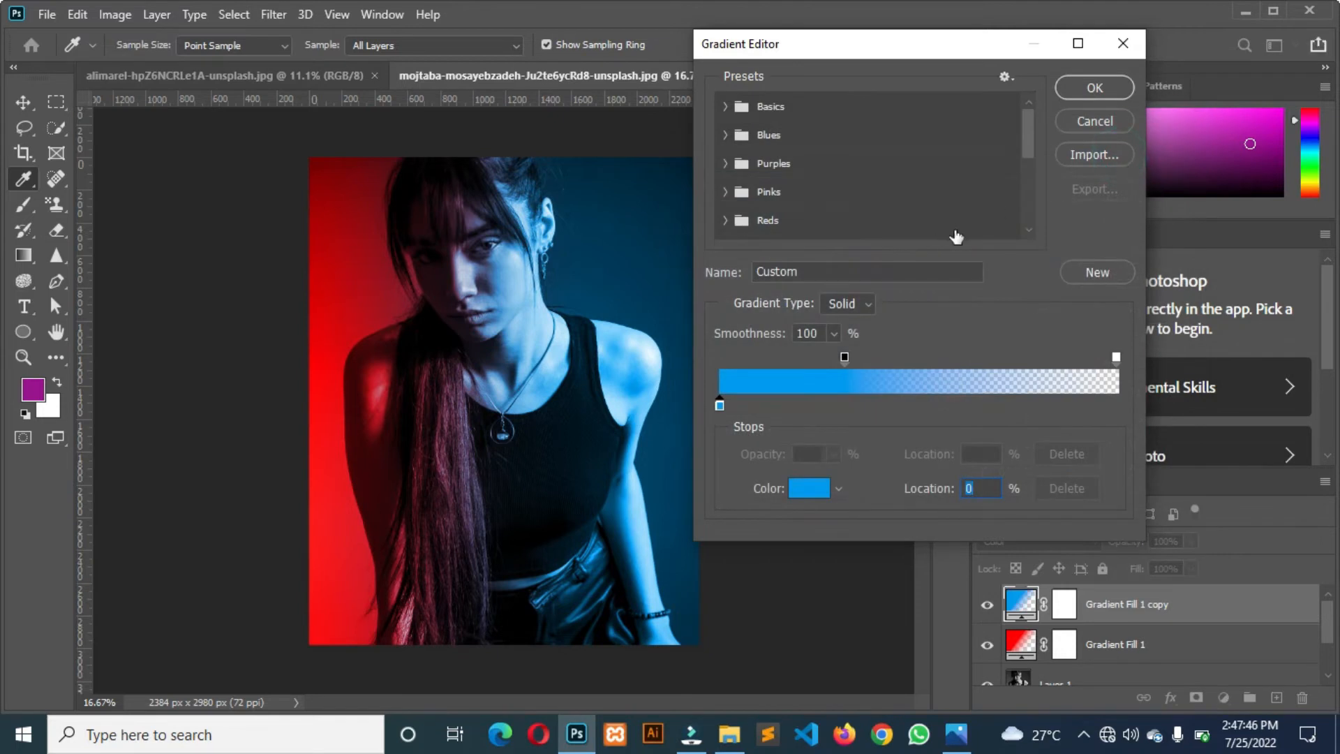
Move the blue gradient's opaque opacity stop closer to the gradient's start and apply the fill.
drag(846, 357, 792, 362)
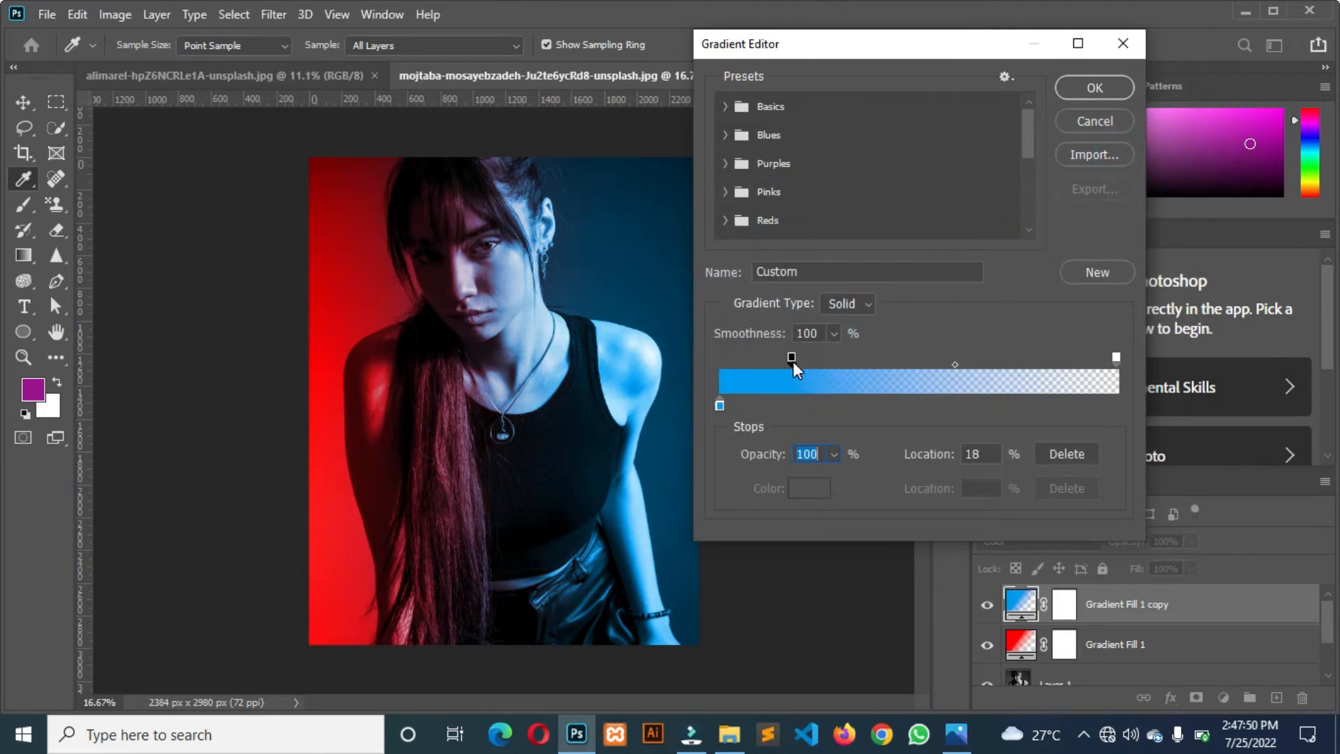
drag(779, 361, 783, 361)
mouse_move(1116, 357)
mouse_down()
mouse_move(1087, 363)
mouse_move(1119, 363)
mouse_up()
drag(781, 356, 802, 356)
click(1090, 89)
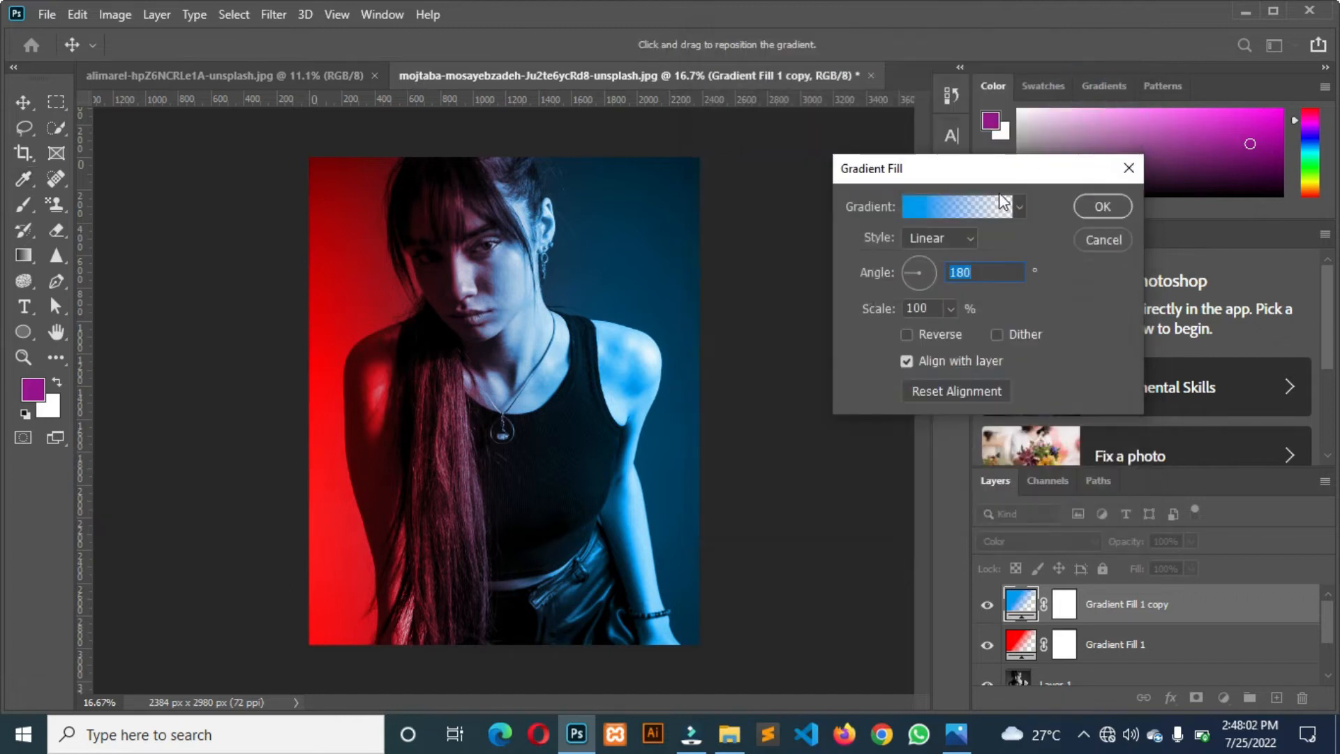
click(1086, 203)
Merge Layer 1 and both gradient fill layers into one layer above the Background.
scroll(1062, 636, down, 1)
scroll(1063, 636, up, 1)
scroll(1151, 633, down, 2)
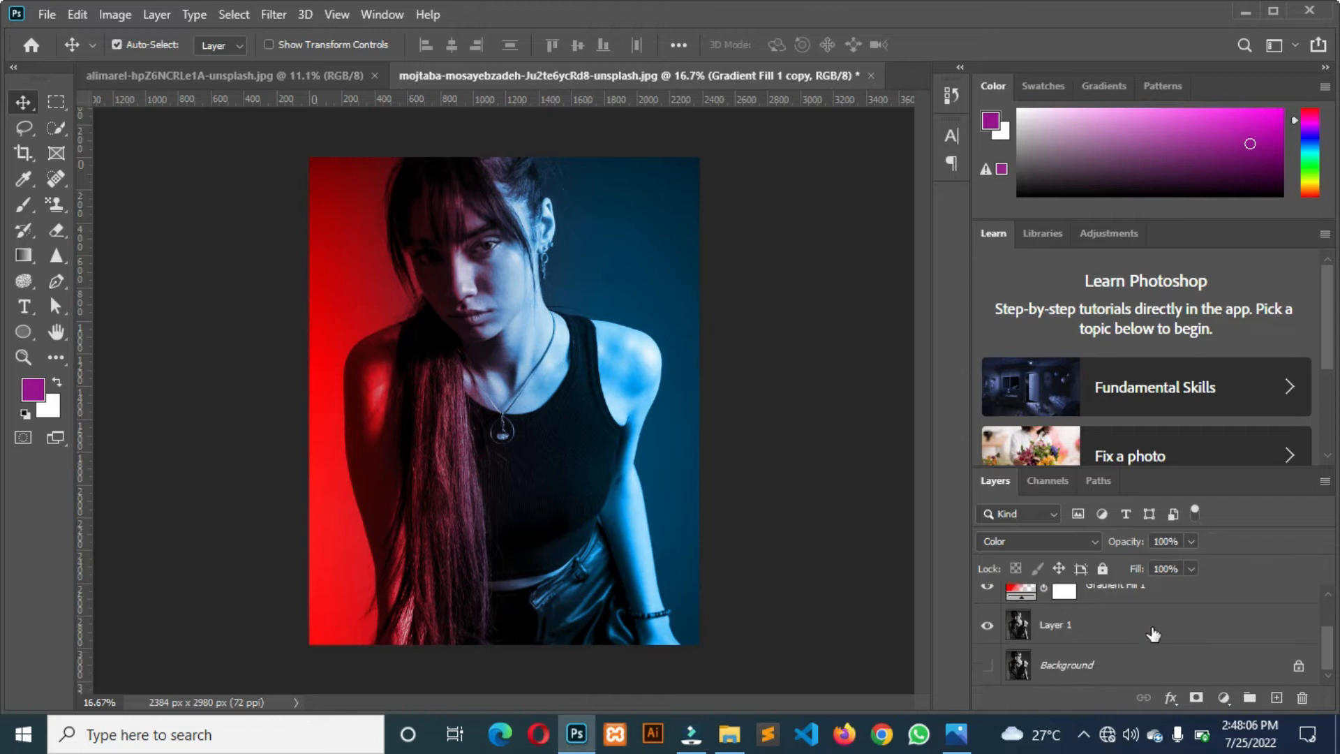
click(1104, 623)
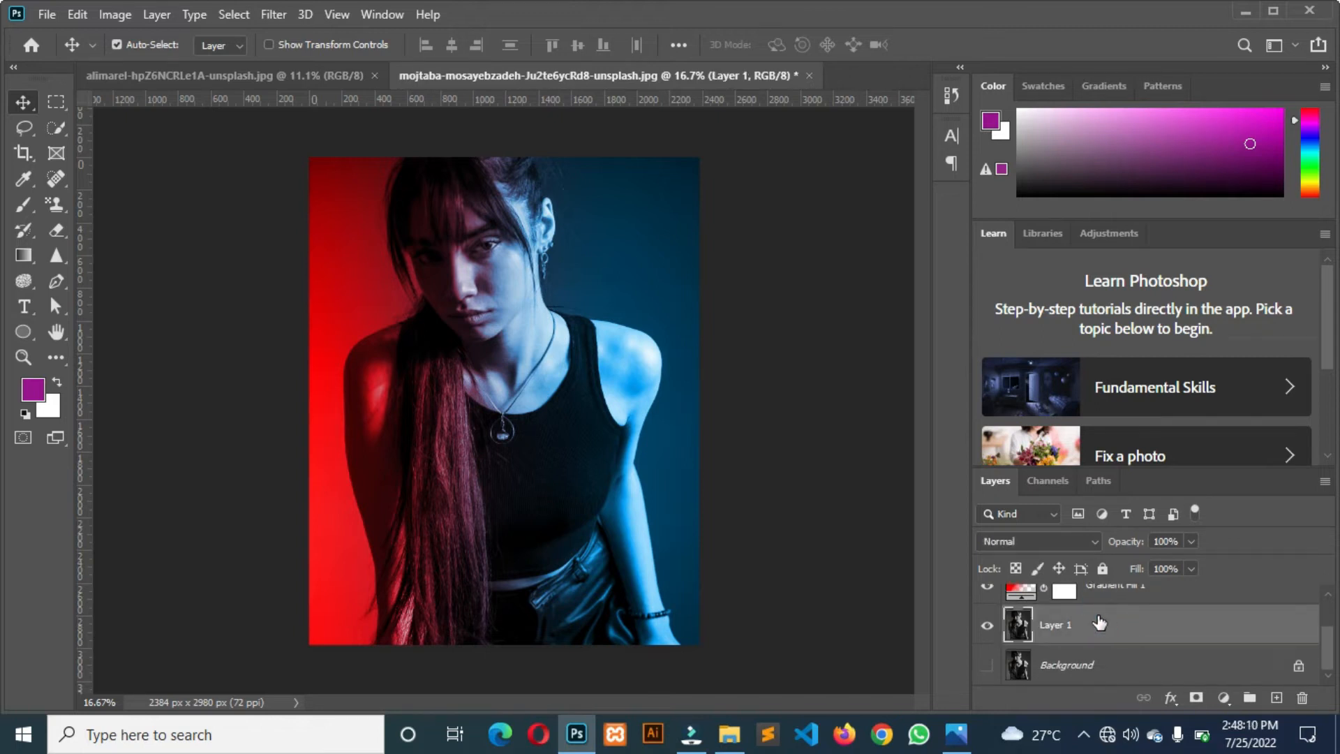
scroll(1099, 622, up, 2)
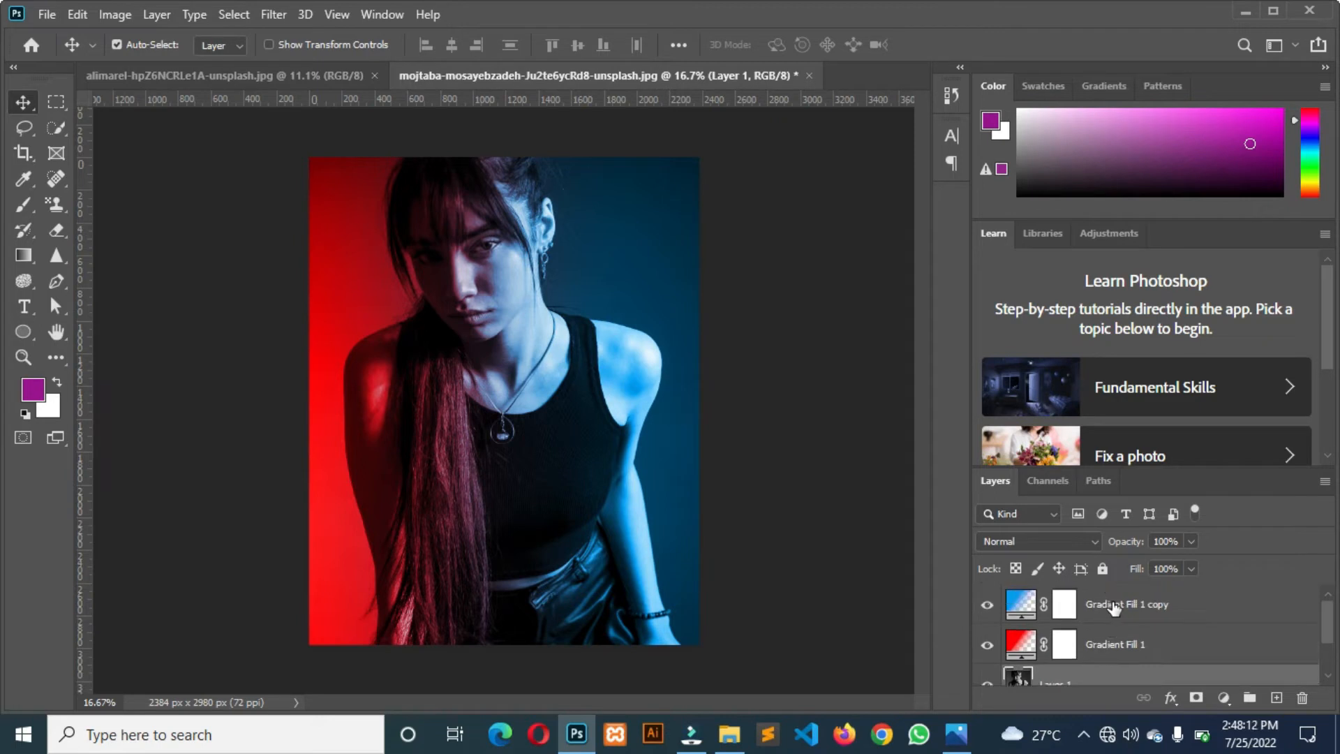
click(1115, 606)
right_click(1114, 604)
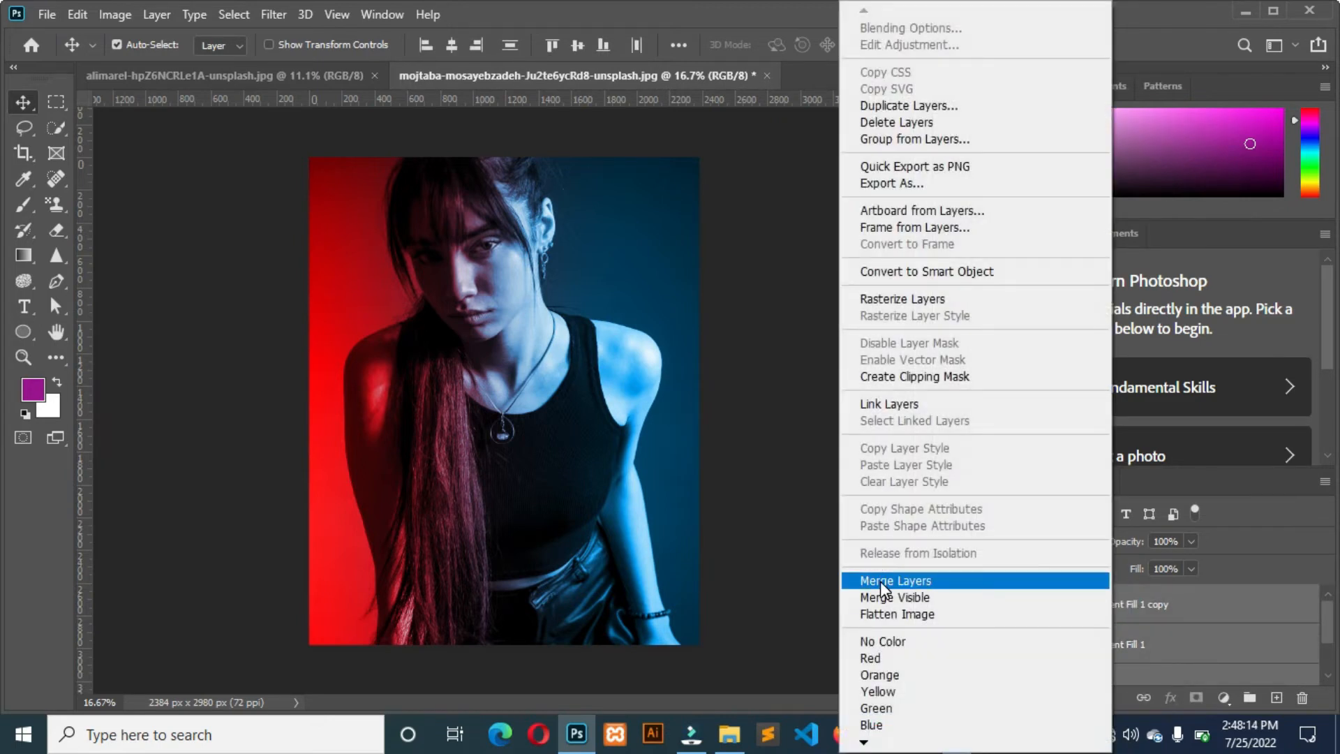
click(880, 581)
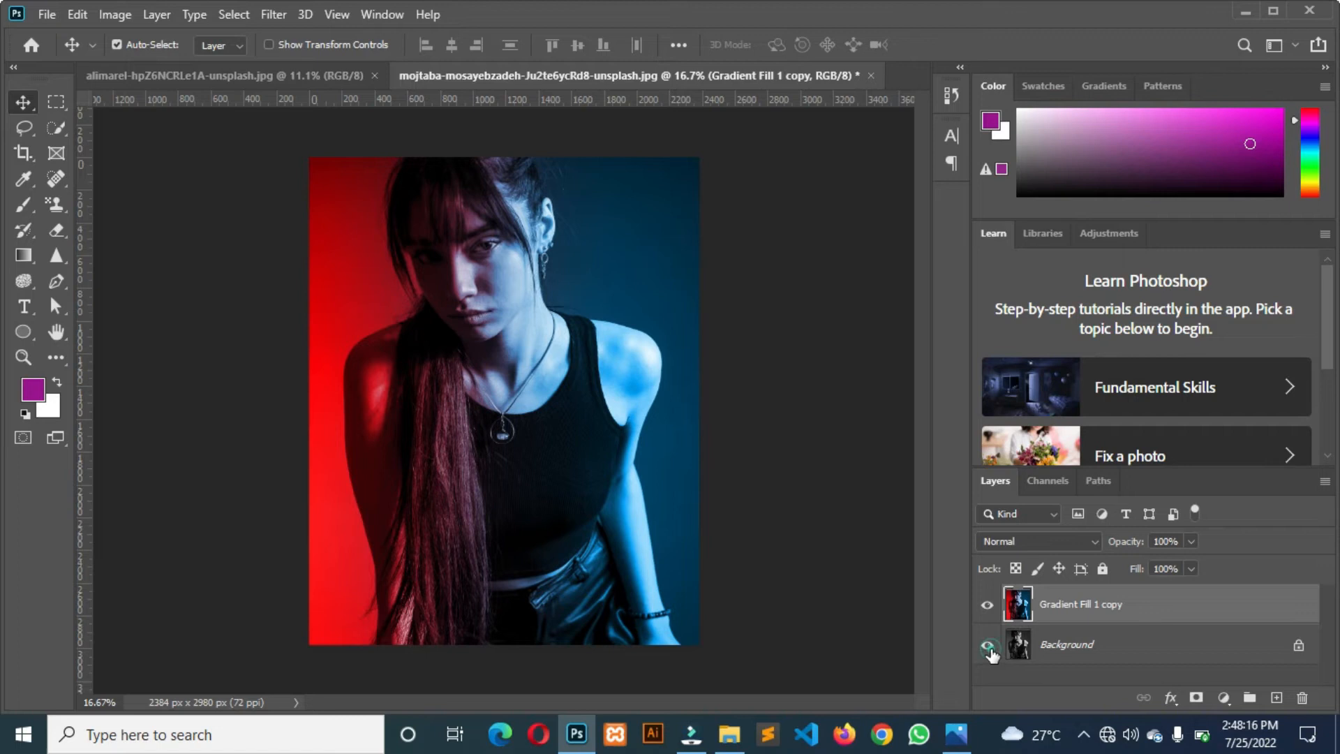
Toggle the merged layer's visibility to compare the coloured lighting with the original black-and-white portrait.
click(987, 607)
click(986, 607)
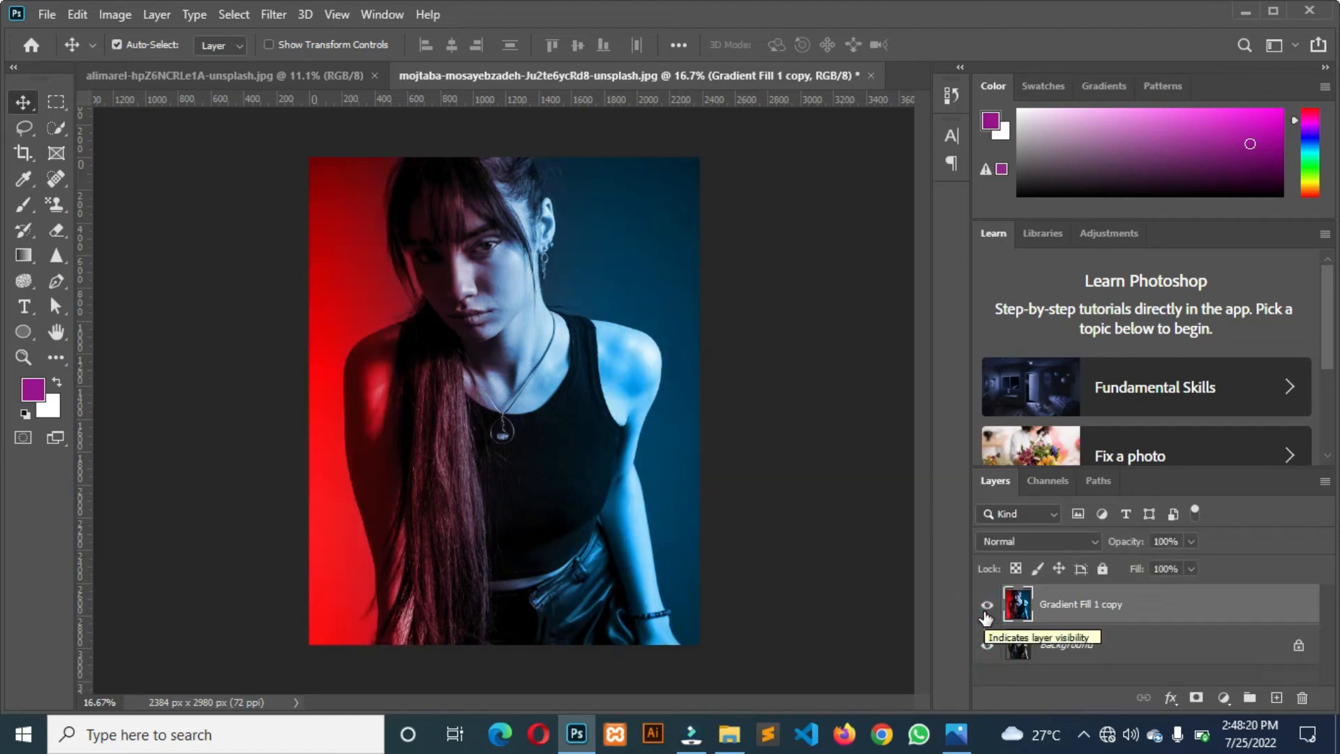
click(986, 611)
click(985, 611)
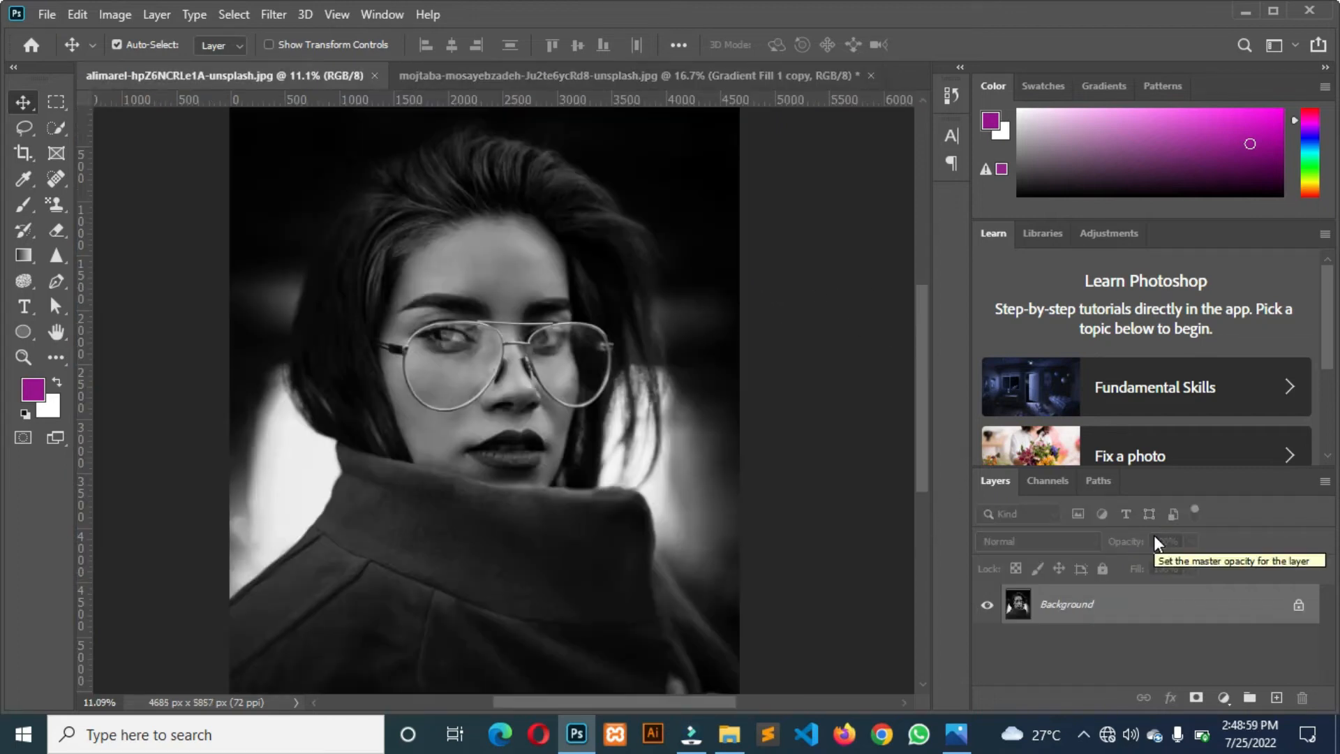
Duplicate the background layer of the portrait with glasses and add a linear gradient fill layer above the copy.
key(ctrl+j)
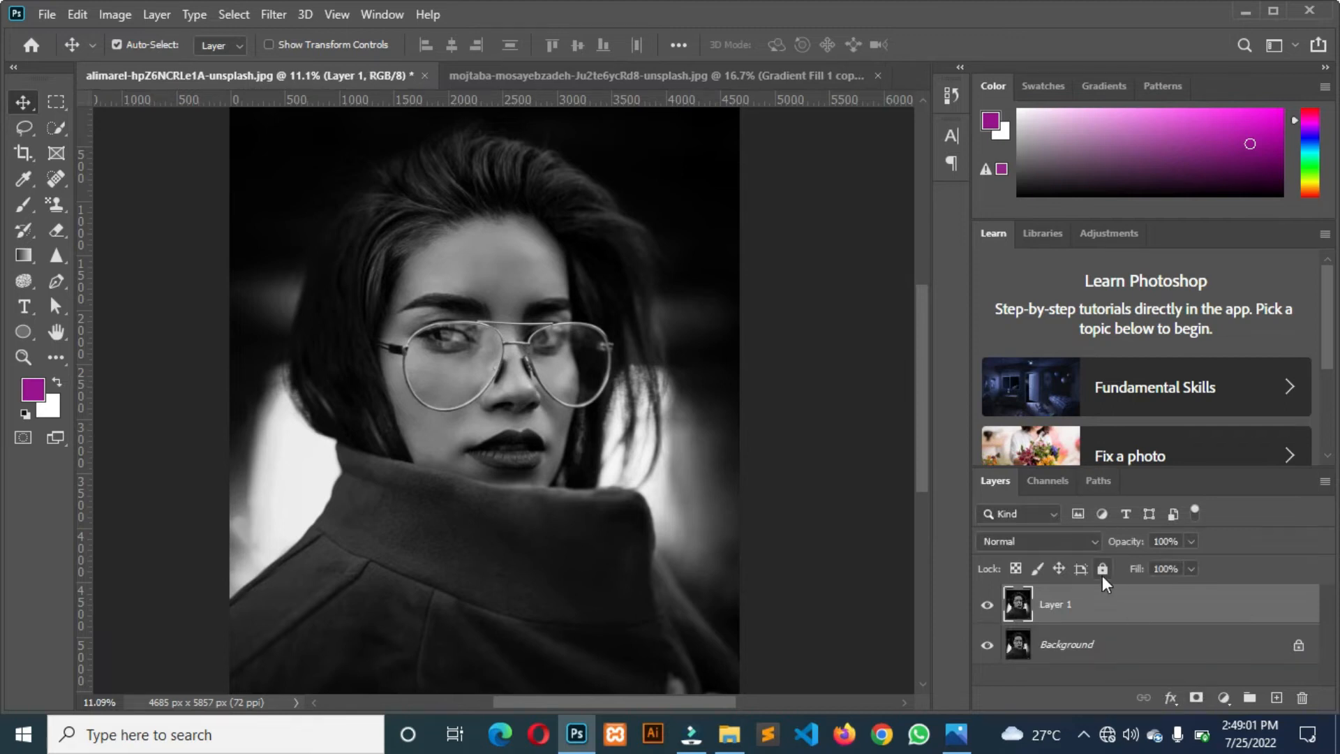
click(1224, 698)
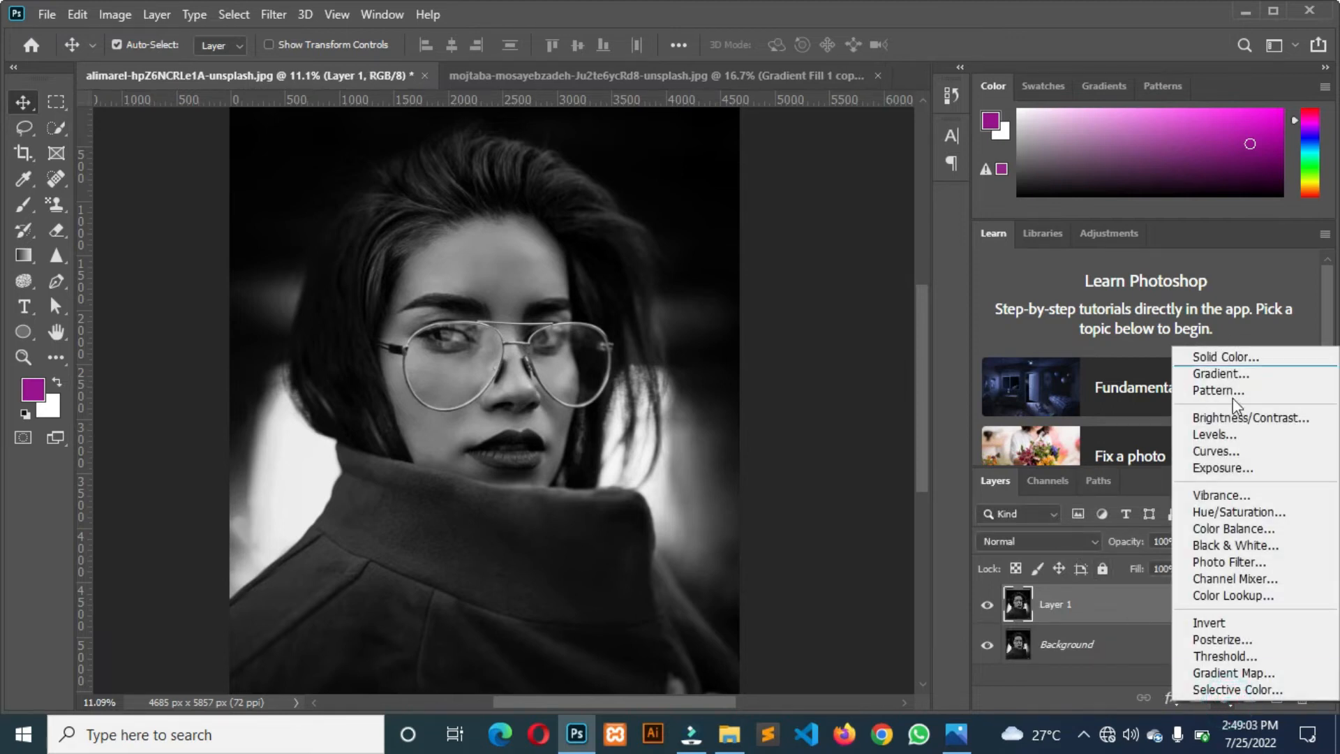
click(1222, 374)
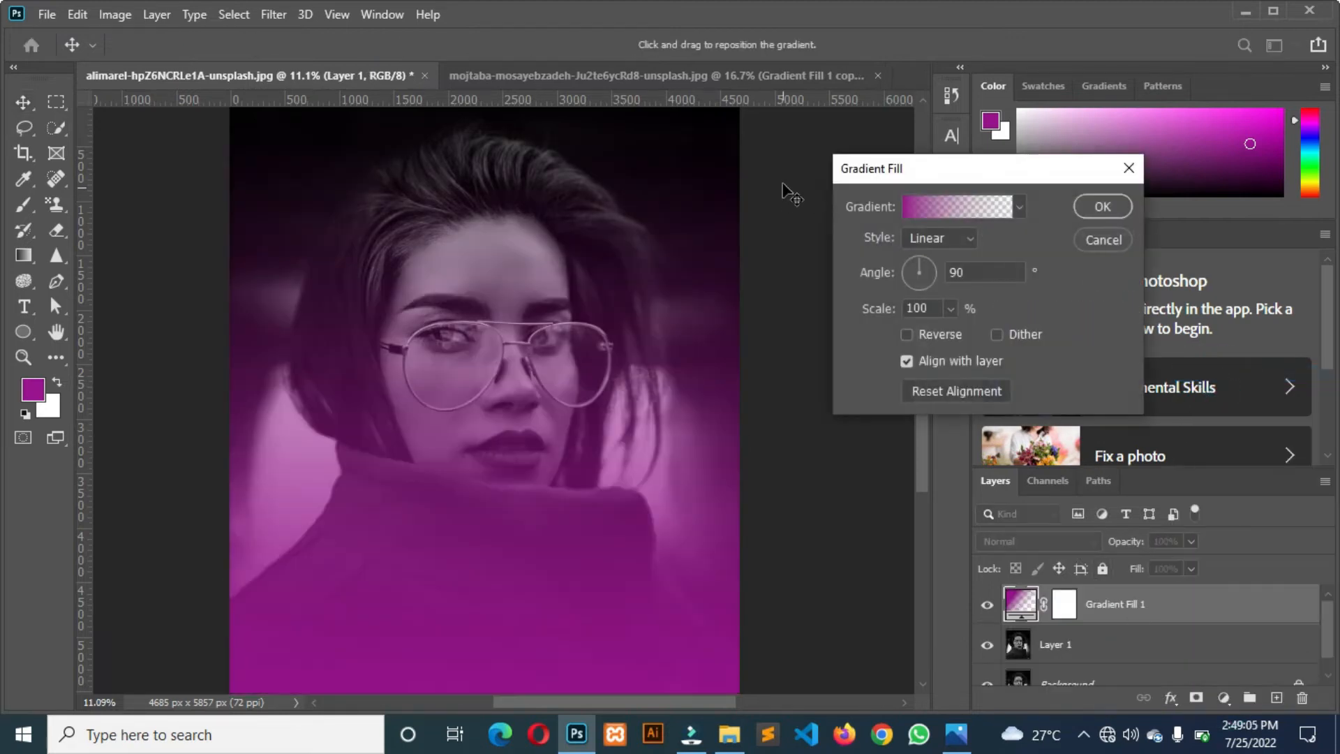
drag(1003, 170, 1030, 171)
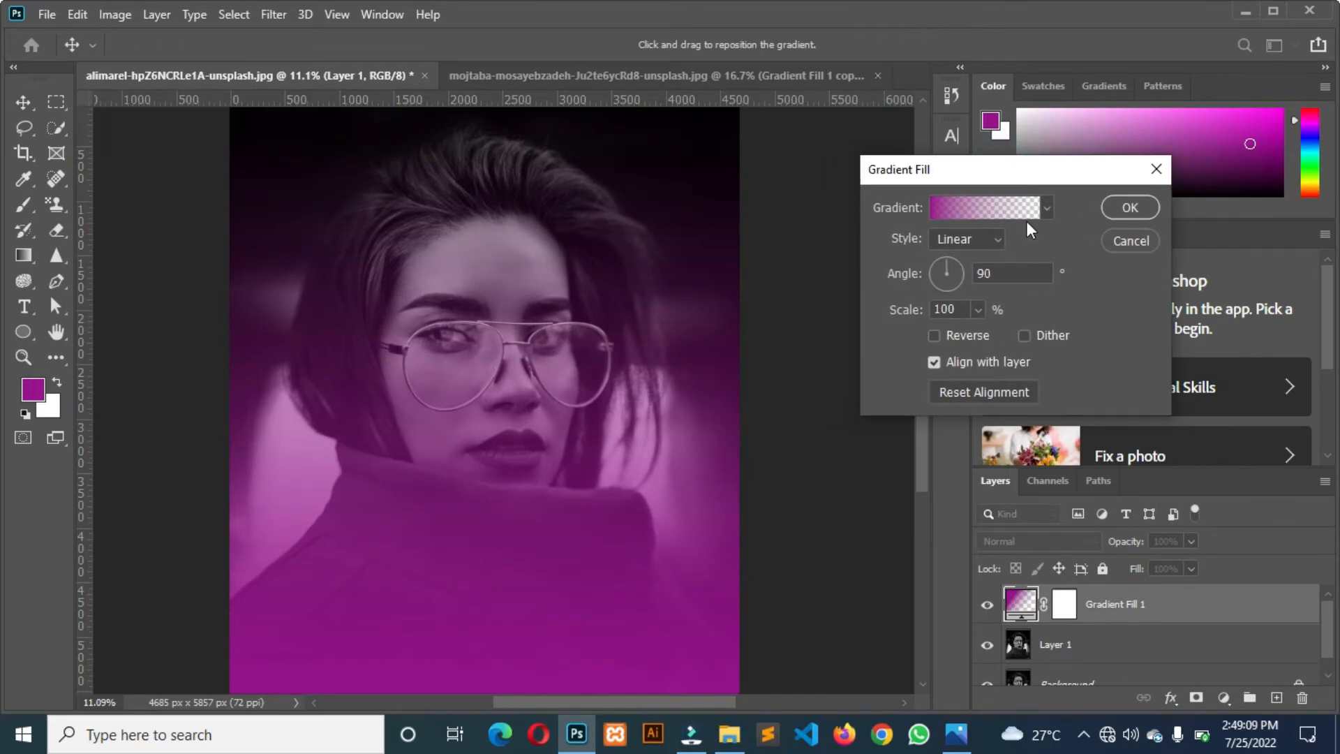
Remove the far-end colour stop from the new purple gradient, leaving only the colour stop at its start.
click(936, 204)
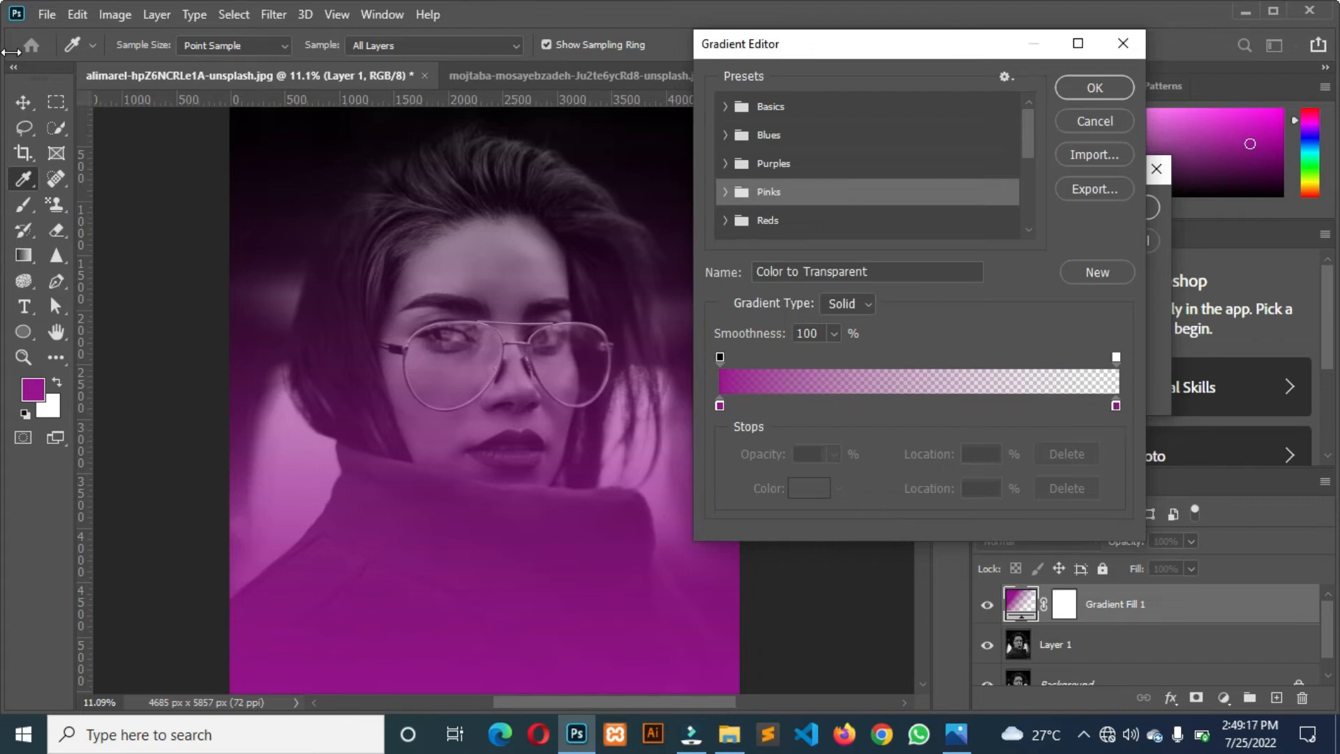
drag(1116, 405, 1060, 404)
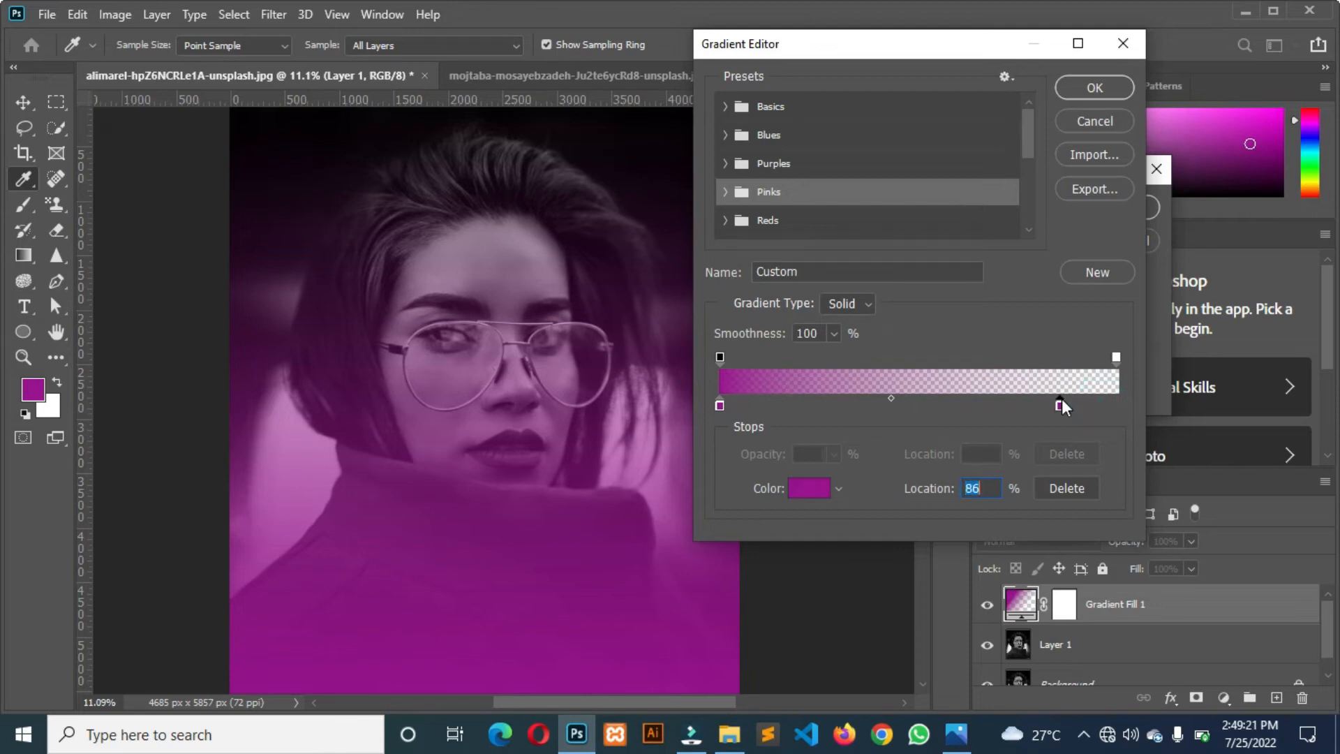
click(719, 406)
drag(1060, 405, 1058, 467)
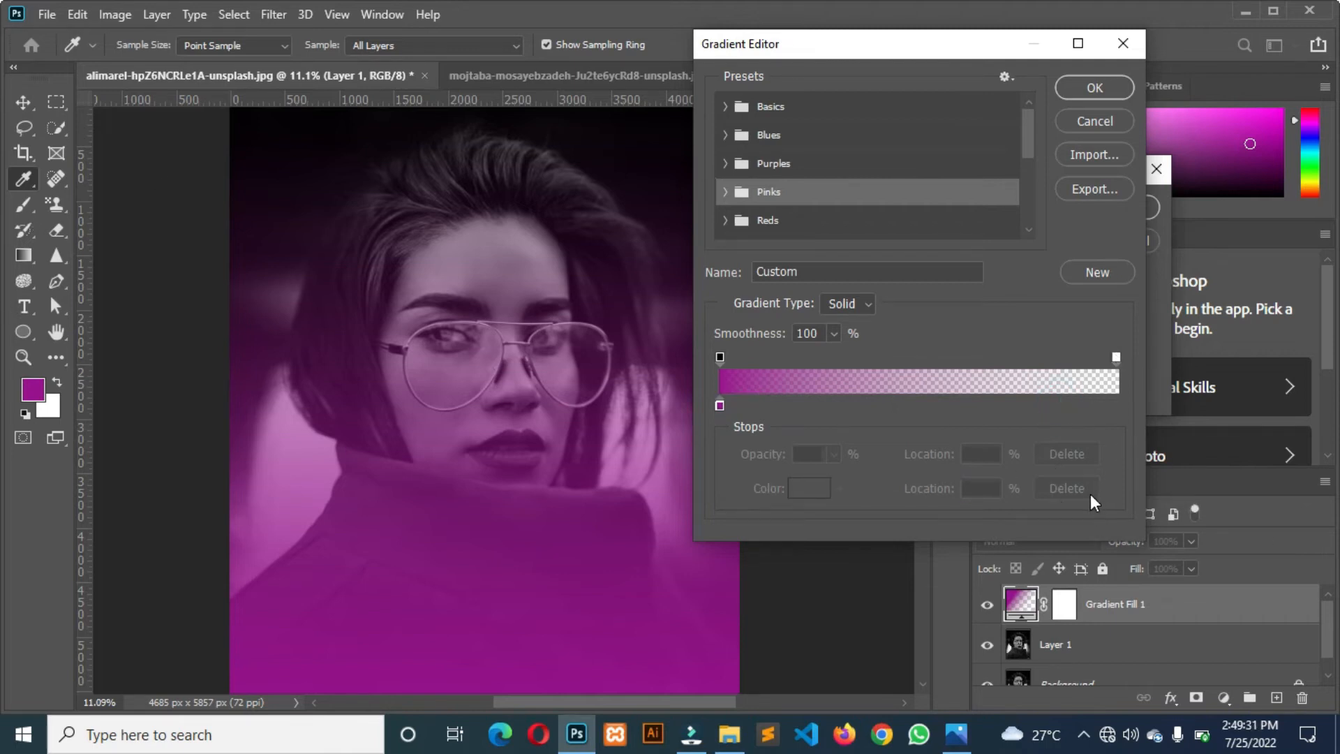
Place the purple gradient's opaque opacity stop at 23% and the transparent stop at 68%, and apply the fill.
drag(720, 357, 768, 359)
drag(1118, 356, 953, 375)
mouse_move(1049, 372)
mouse_down()
mouse_move(1108, 373)
mouse_move(1115, 358)
mouse_move(1016, 359)
mouse_move(1062, 359)
mouse_up()
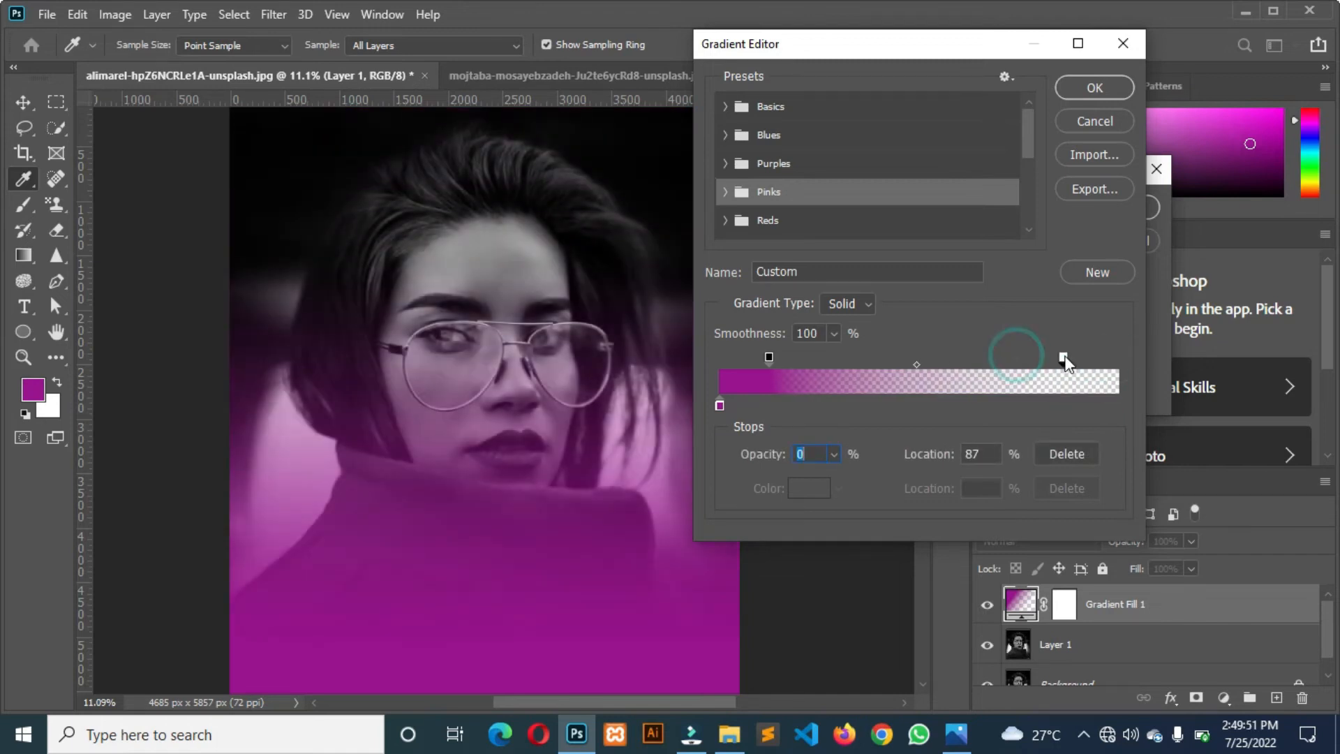
drag(769, 358, 811, 358)
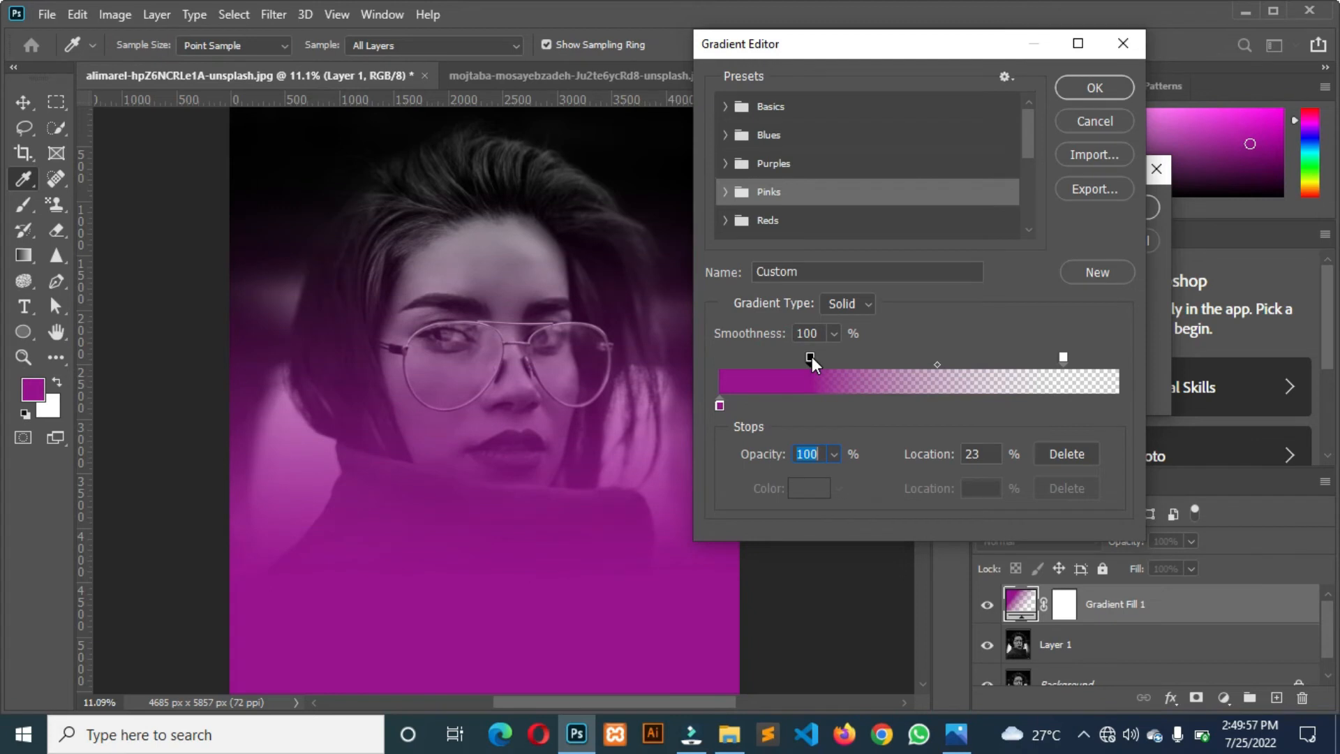
drag(1065, 370, 995, 368)
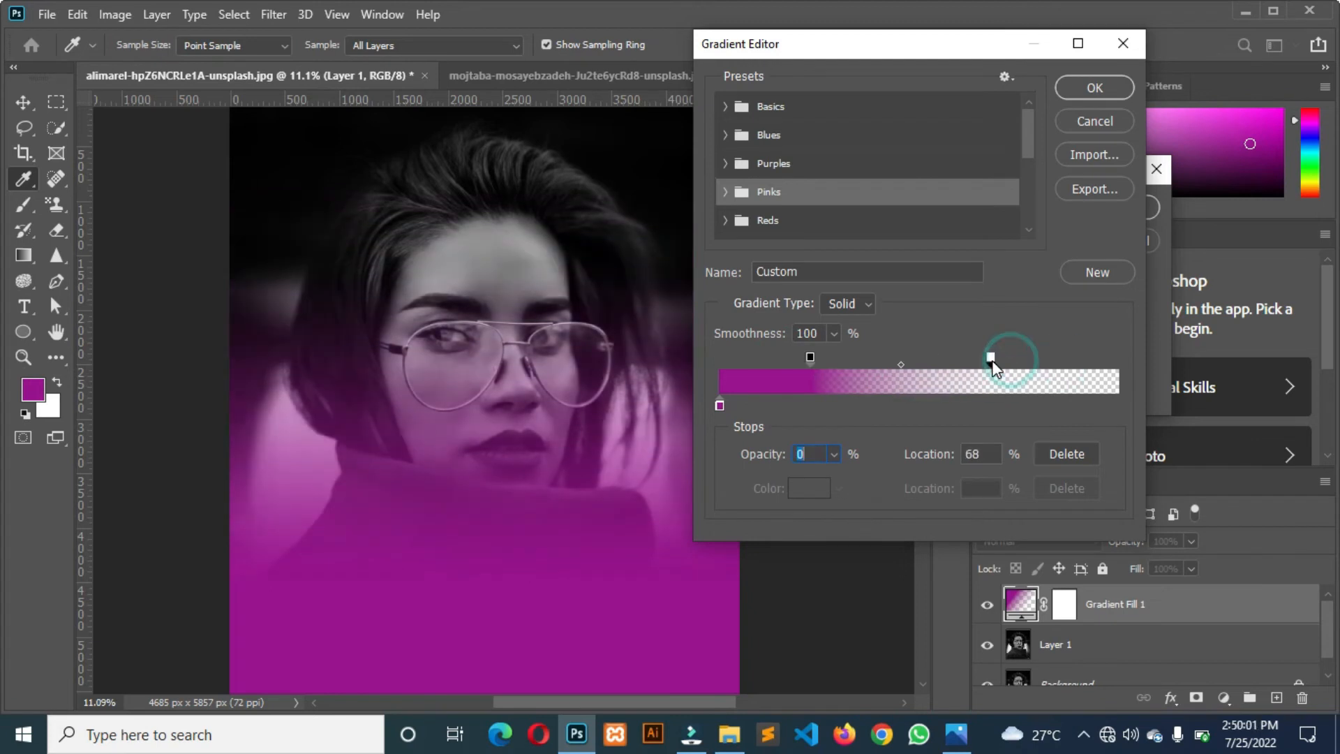
click(1084, 94)
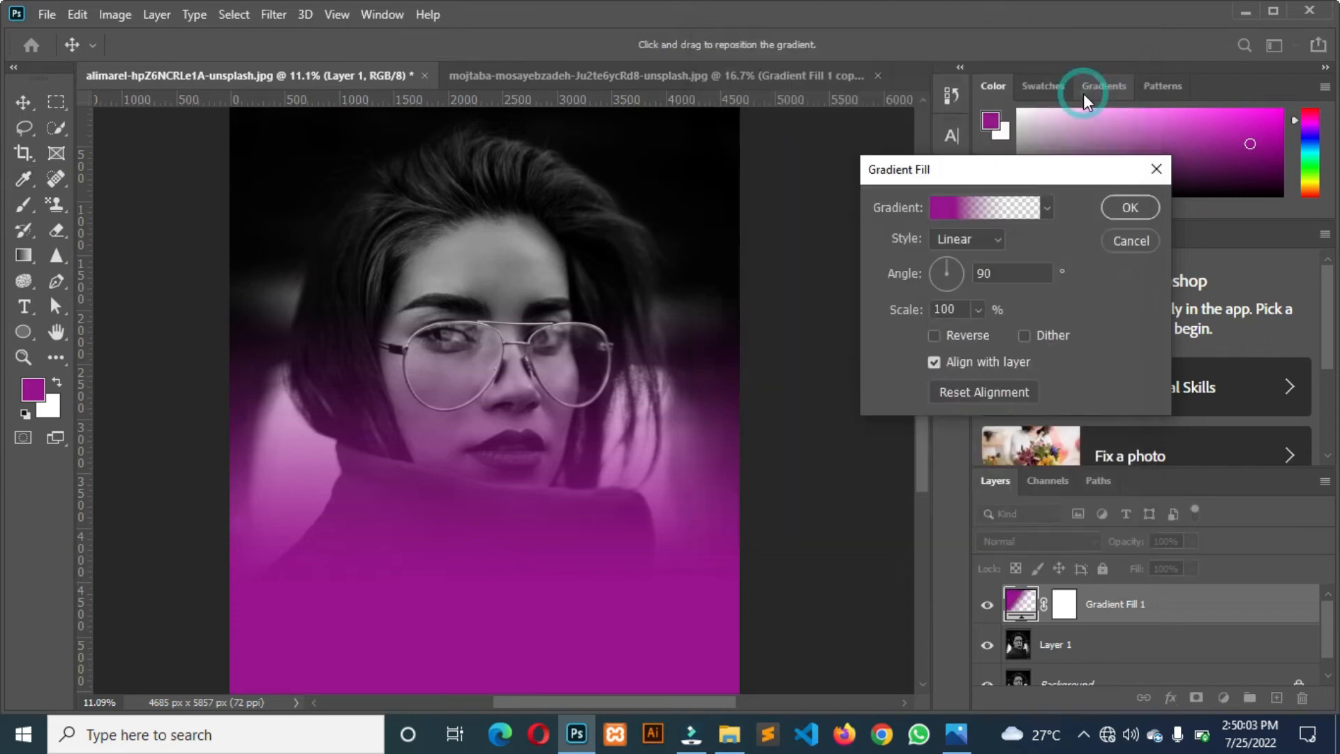
click(1125, 208)
Duplicate the purple gradient fill layer and set the copy's gradient angle to -90°.
key(ctrl+j)
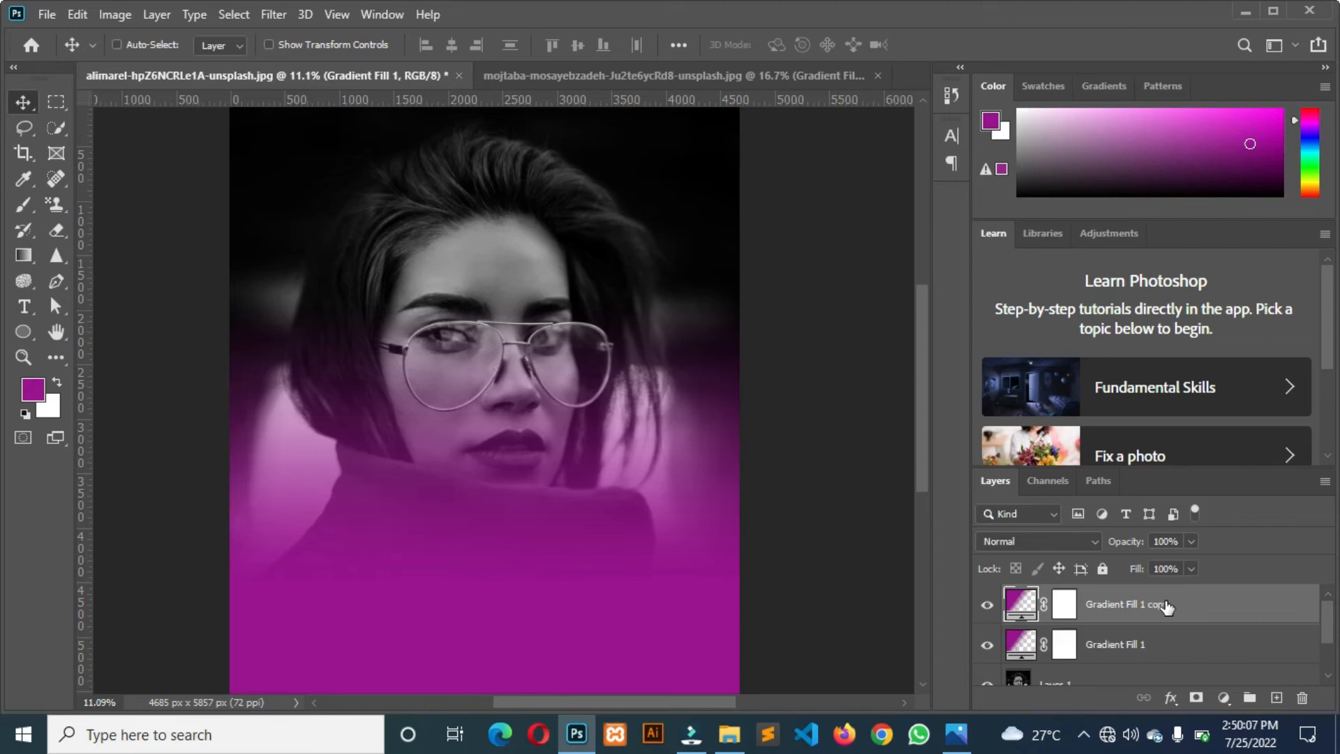
double_click(1018, 605)
click(979, 273)
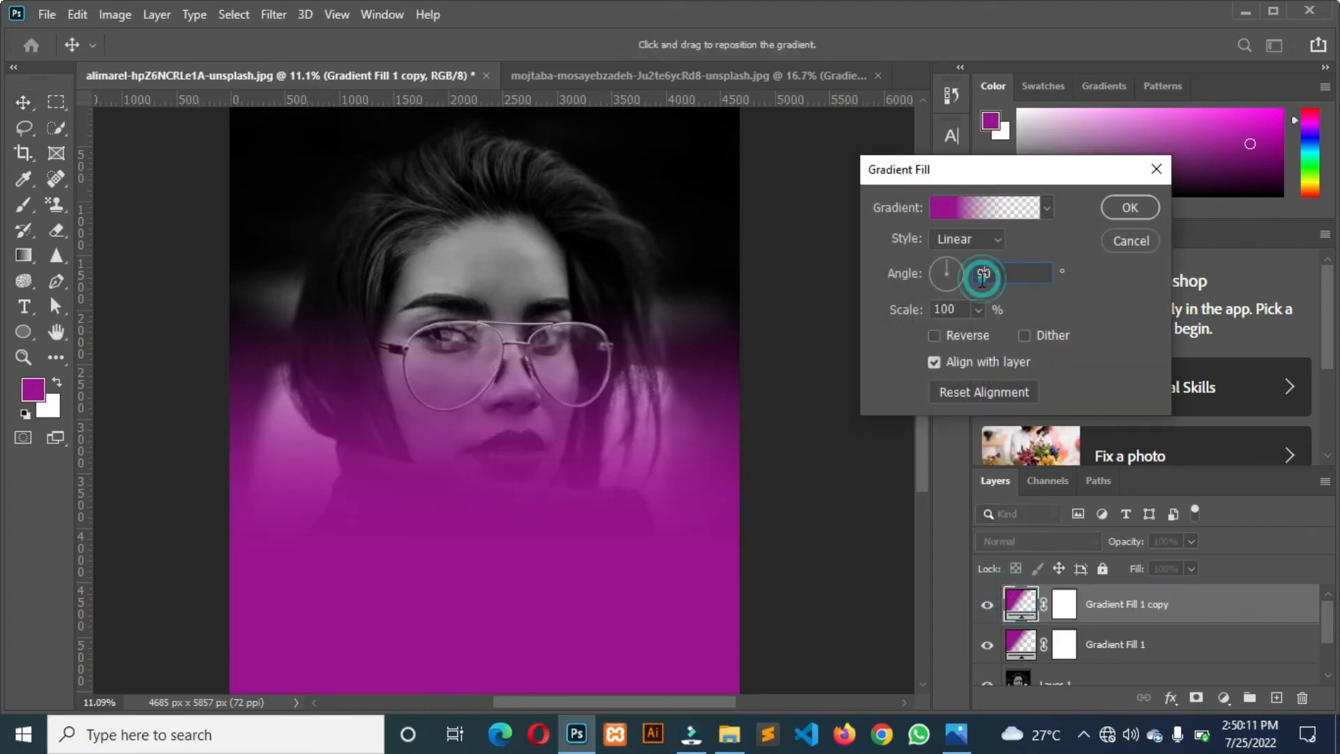
text(-90)
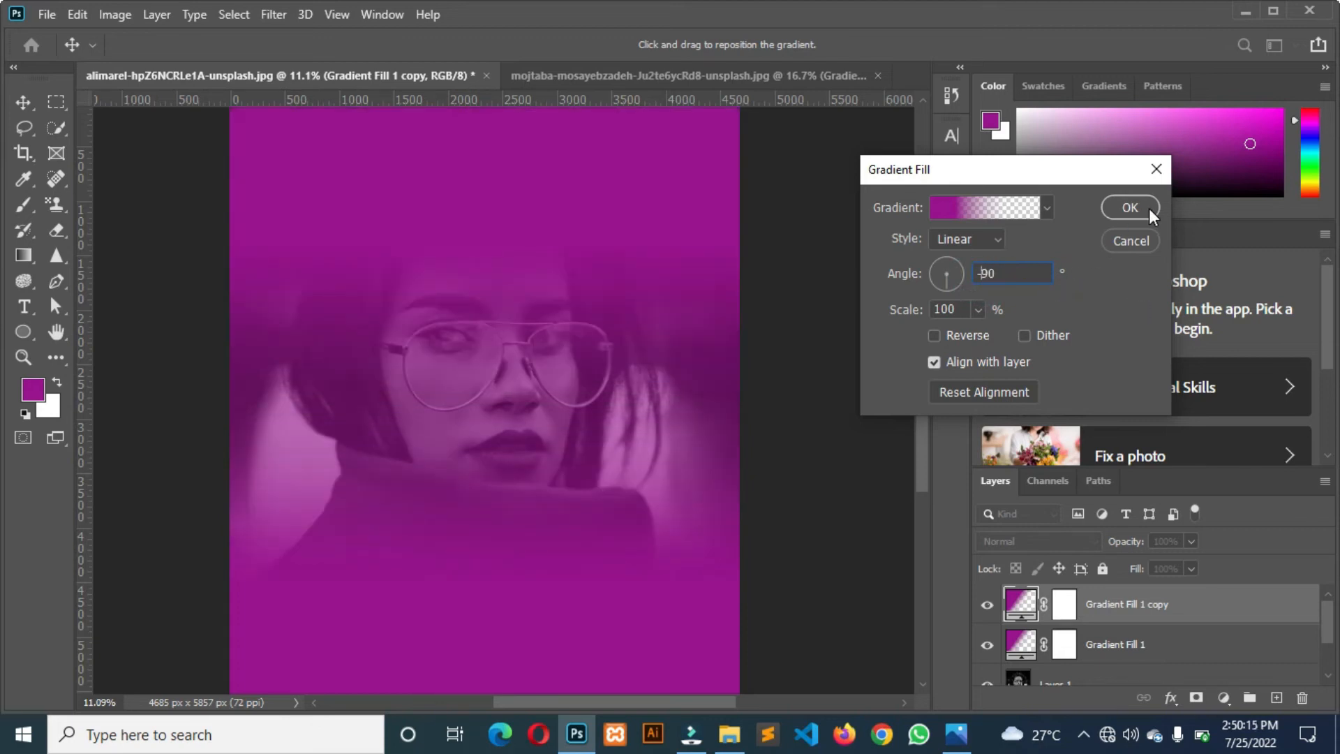
Change the colour stop of the duplicated purple gradient to blue 009cf6.
click(939, 207)
click(721, 405)
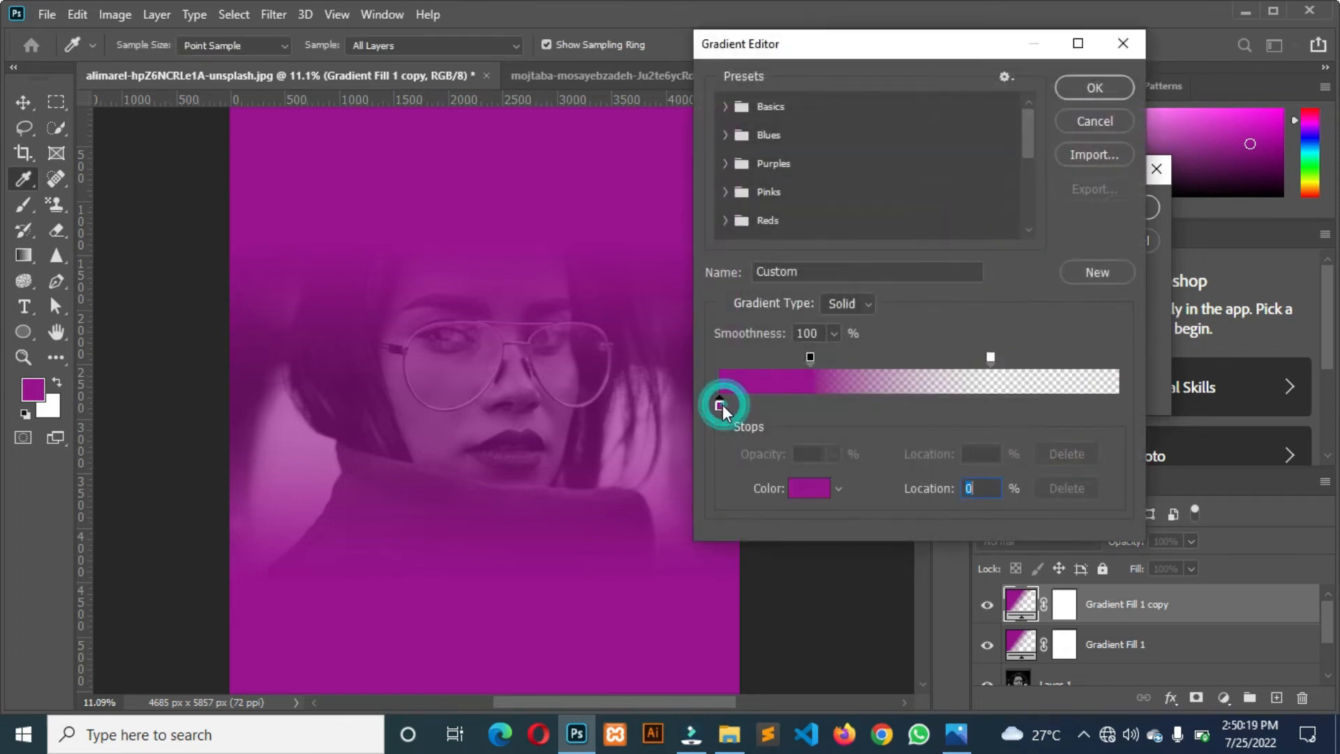
double_click(722, 405)
drag(909, 211, 958, 246)
click(1039, 481)
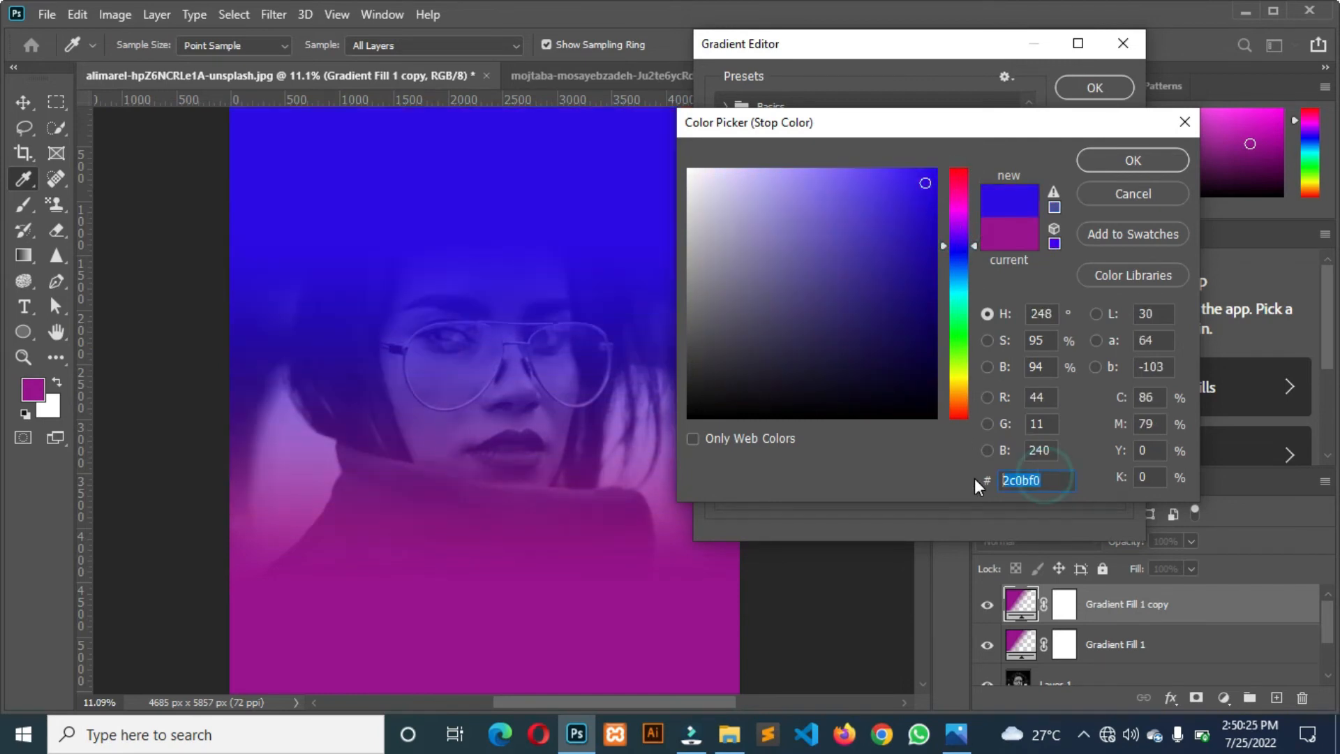
text(009cf6)
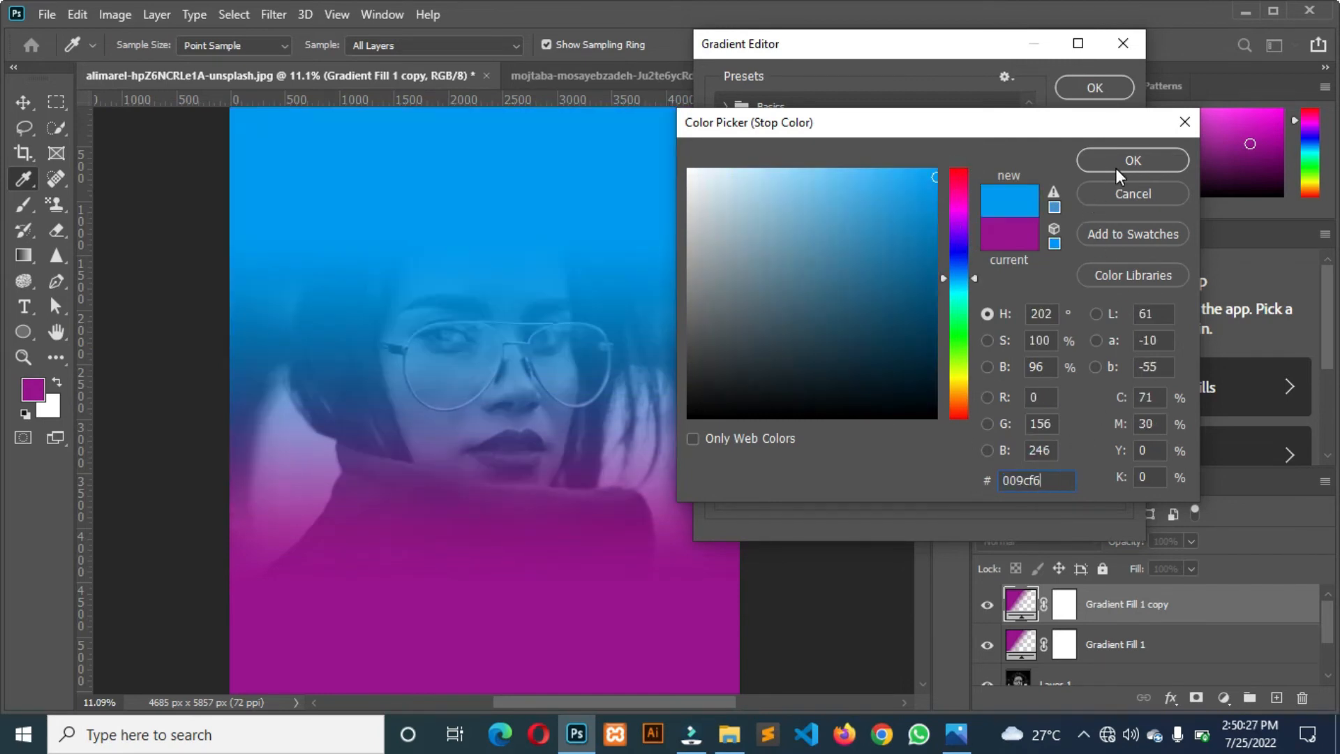
click(1115, 161)
Move the blue gradient's opaque opacity stop further in, set the transparent stop at 61%, and apply the fill.
drag(810, 357, 863, 357)
drag(990, 358, 963, 359)
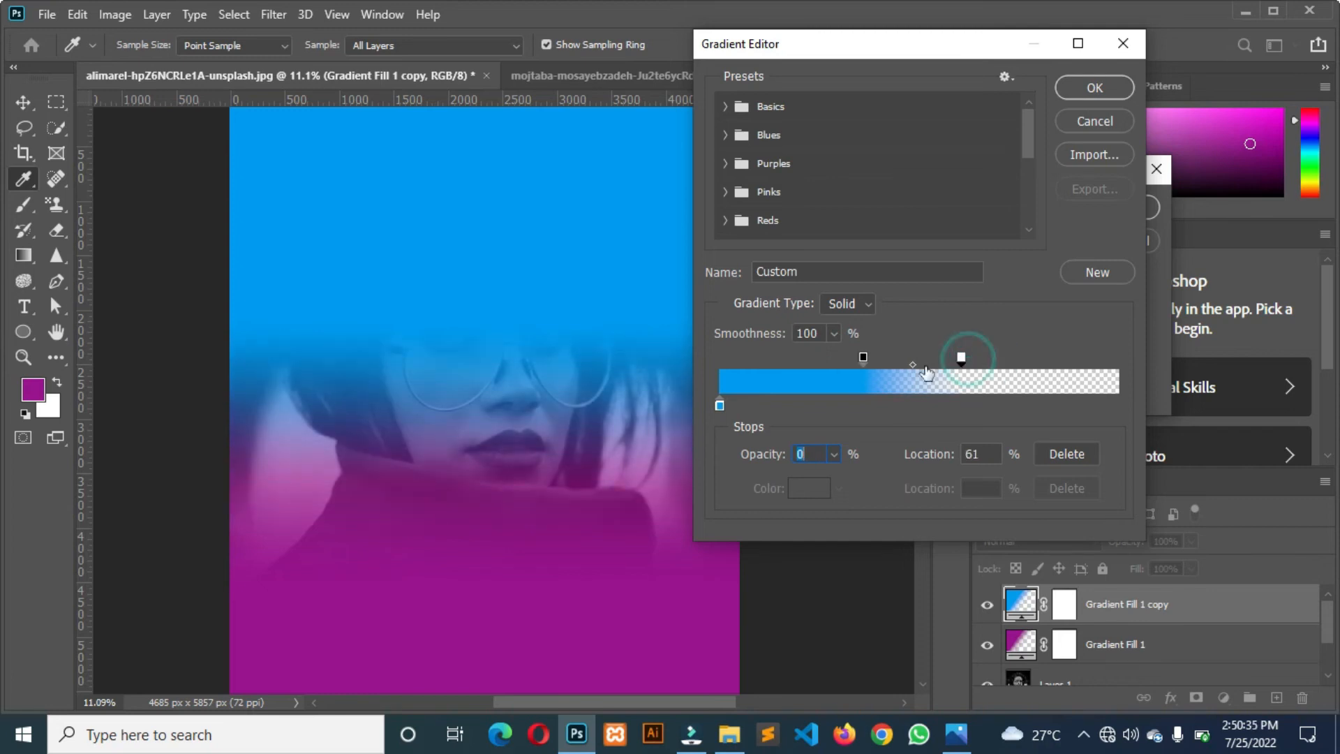
click(1084, 88)
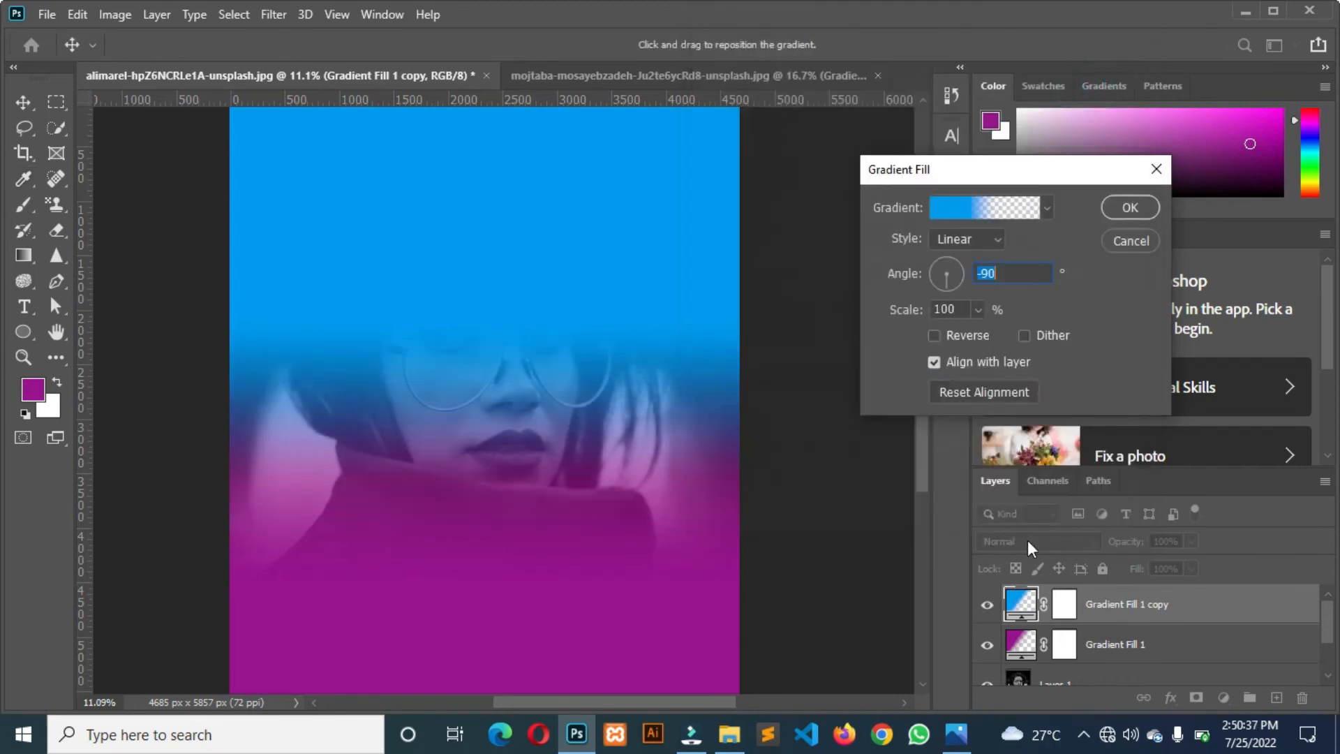
click(1121, 208)
Move the purple gradient's opaque opacity stop to 43% and its transparent stop to 71%, and apply the fill.
click(1019, 645)
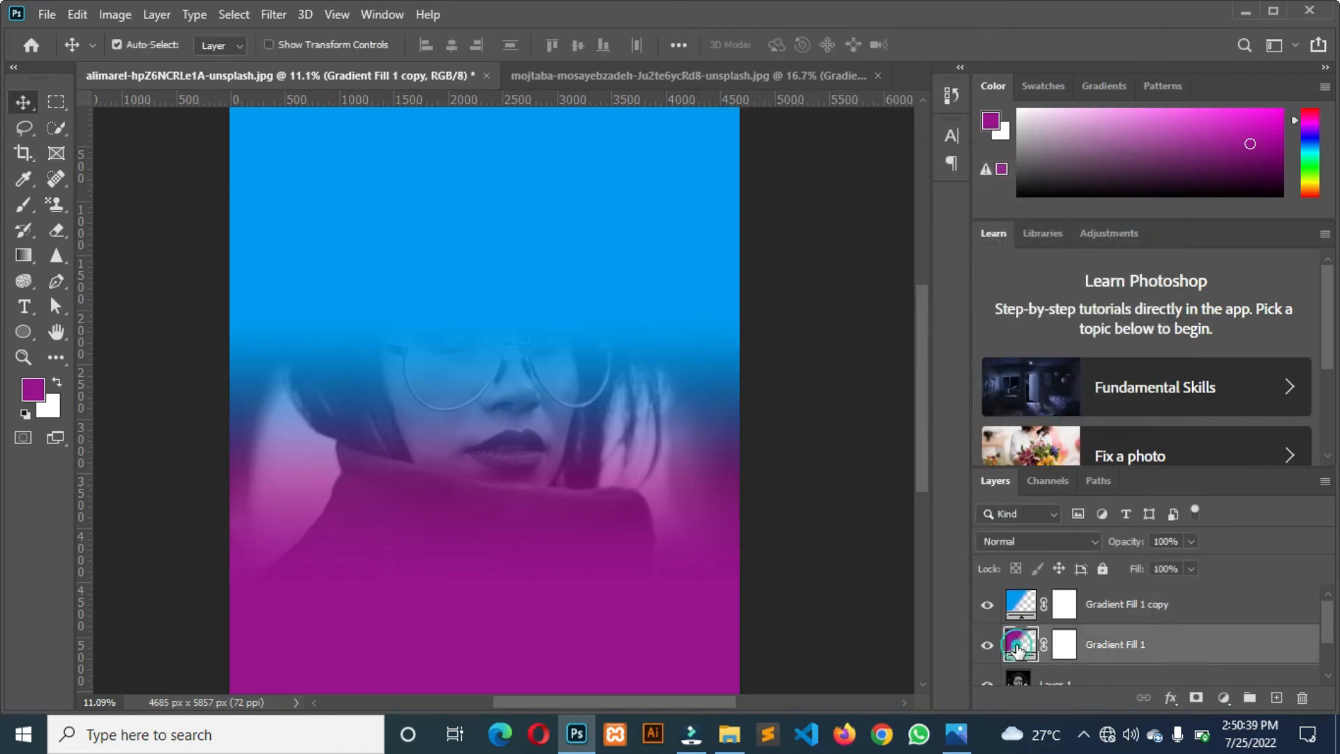
double_click(1019, 645)
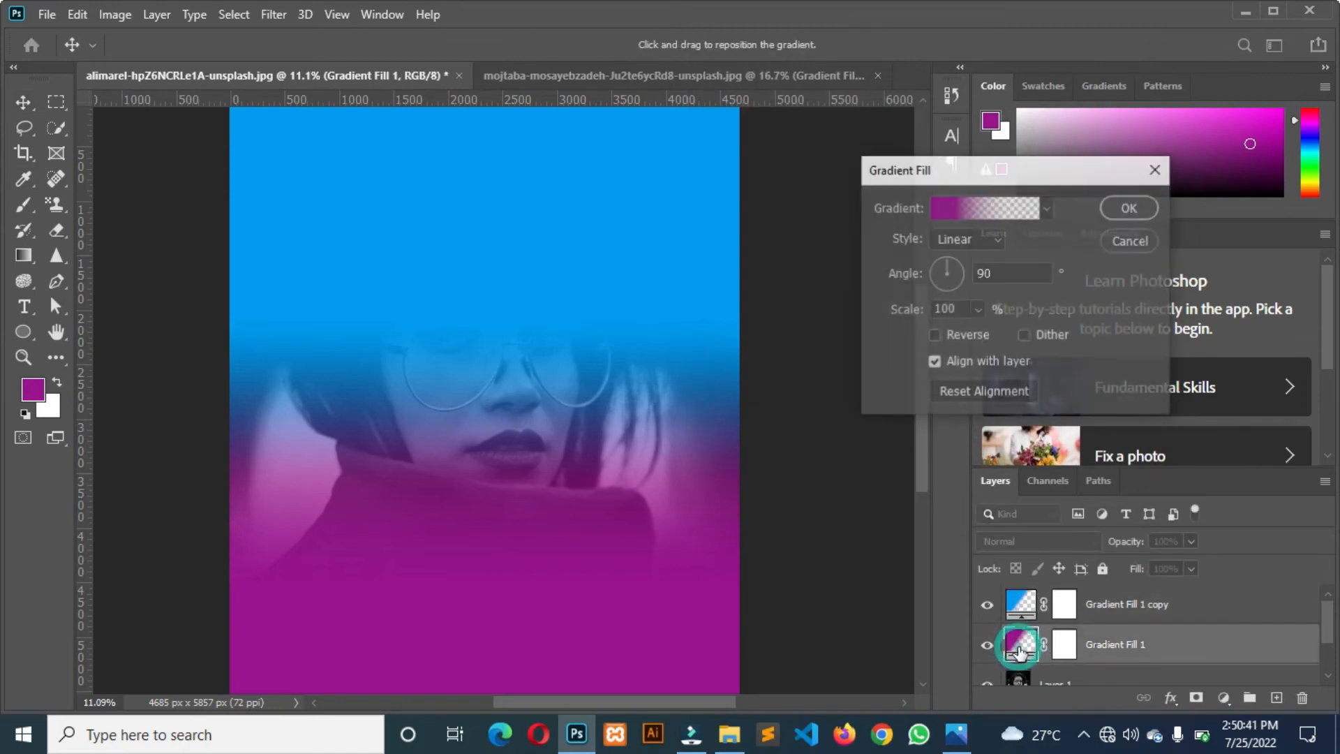
double_click(1005, 272)
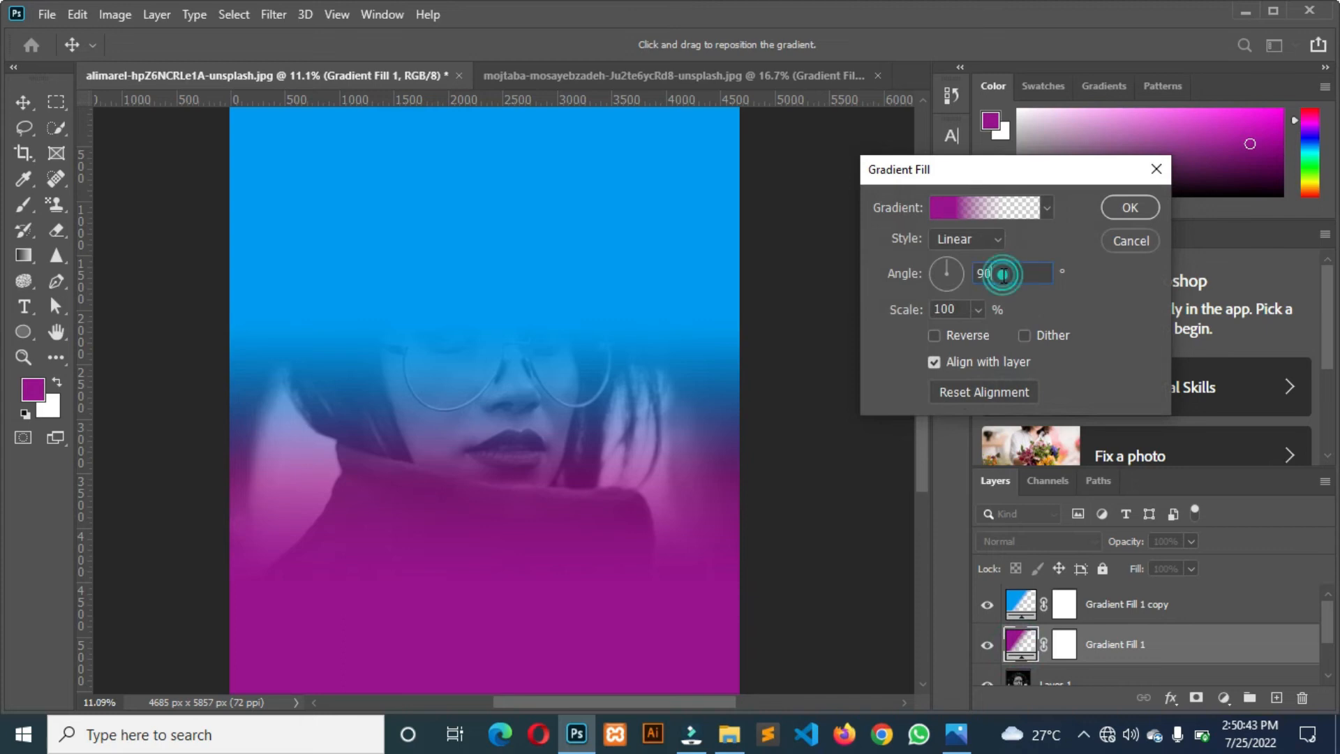
click(935, 216)
drag(806, 361, 880, 358)
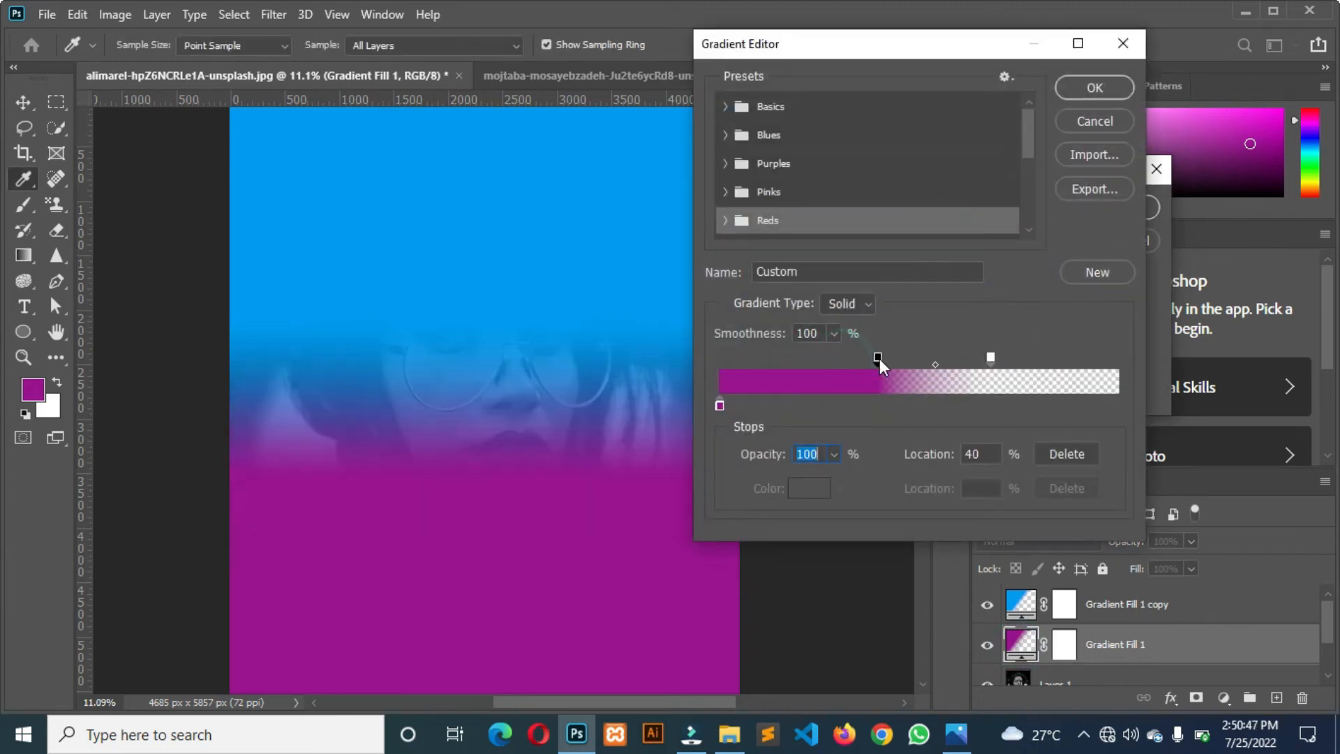
click(879, 358)
drag(881, 358, 890, 358)
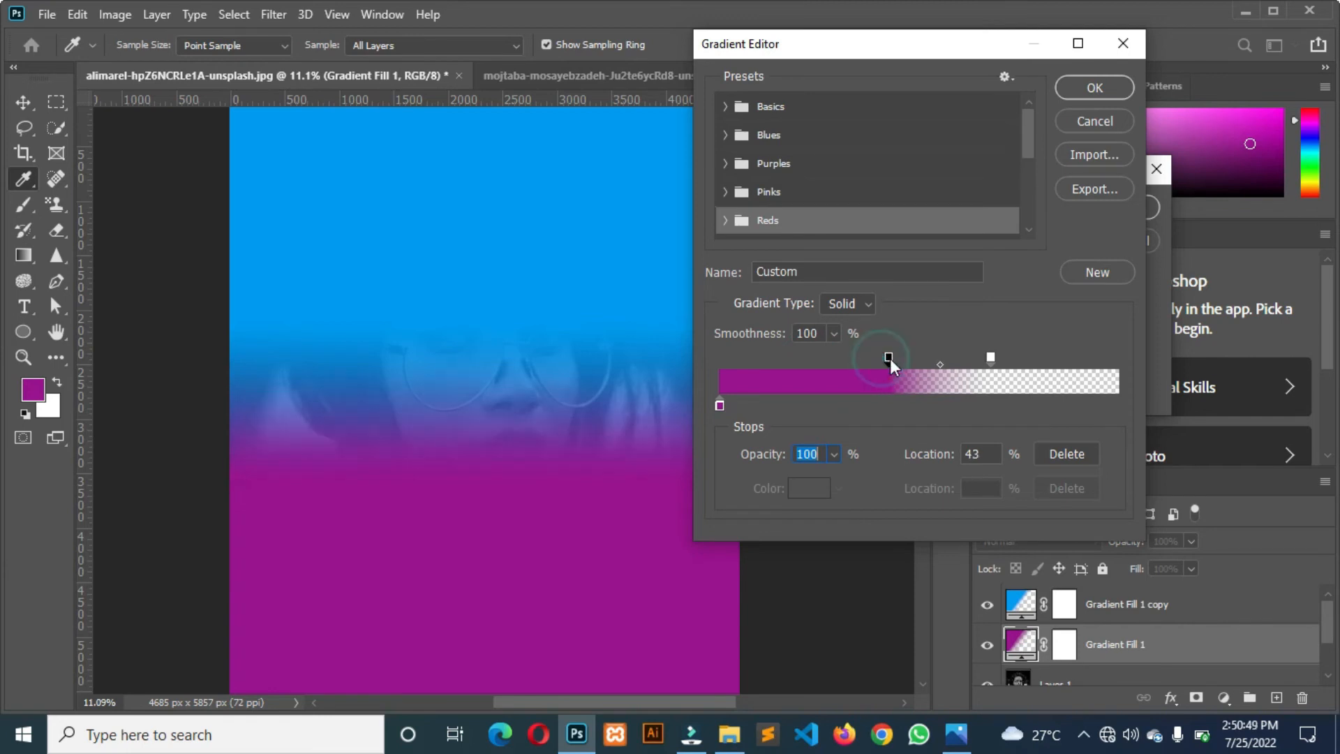
click(988, 357)
drag(986, 358, 1002, 360)
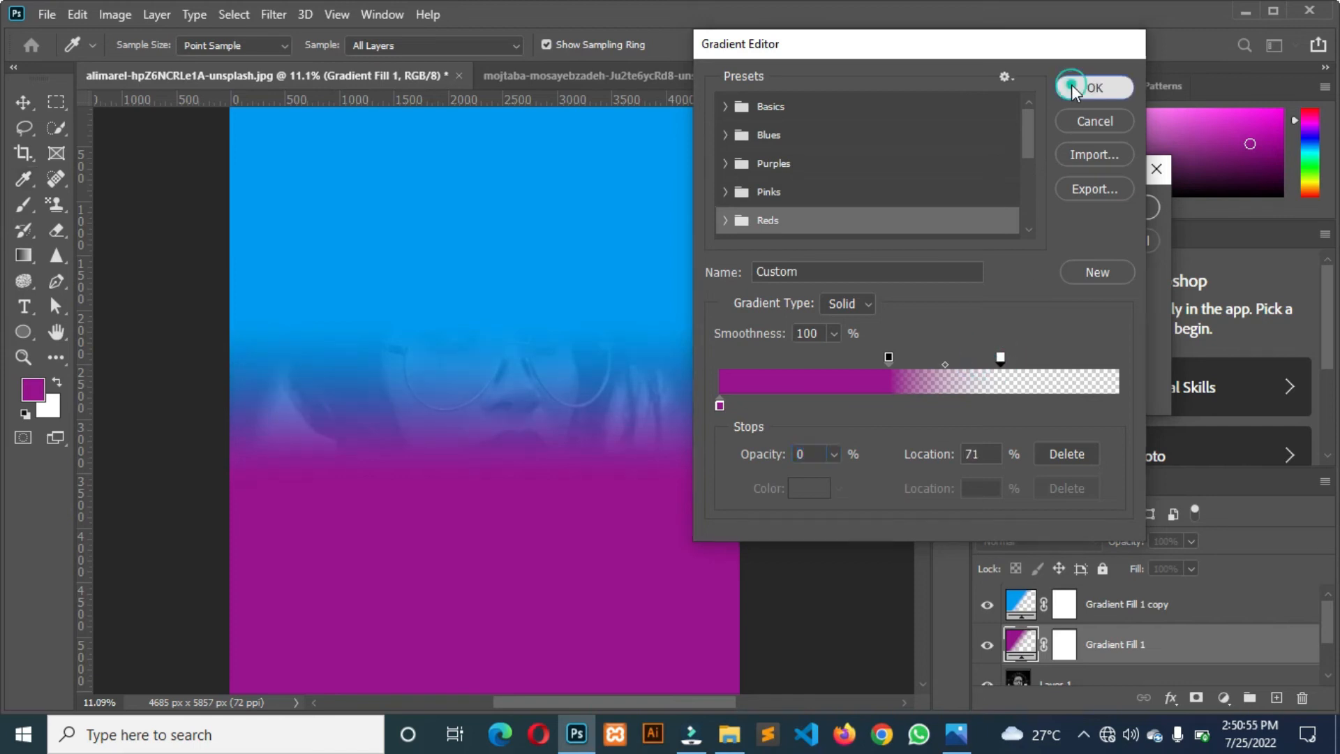
click(1071, 85)
click(1131, 209)
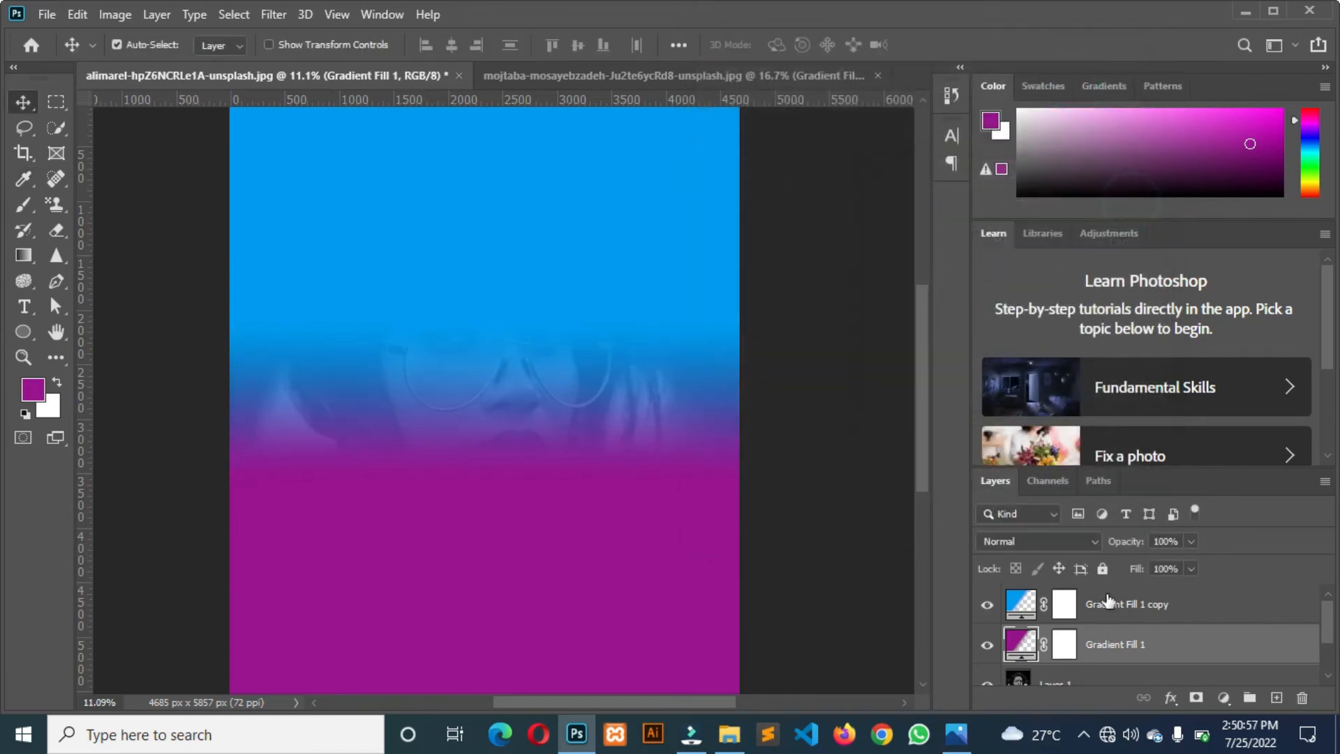
Set the blend mode of the purple and blue gradient fill layers to Color.
click(1049, 543)
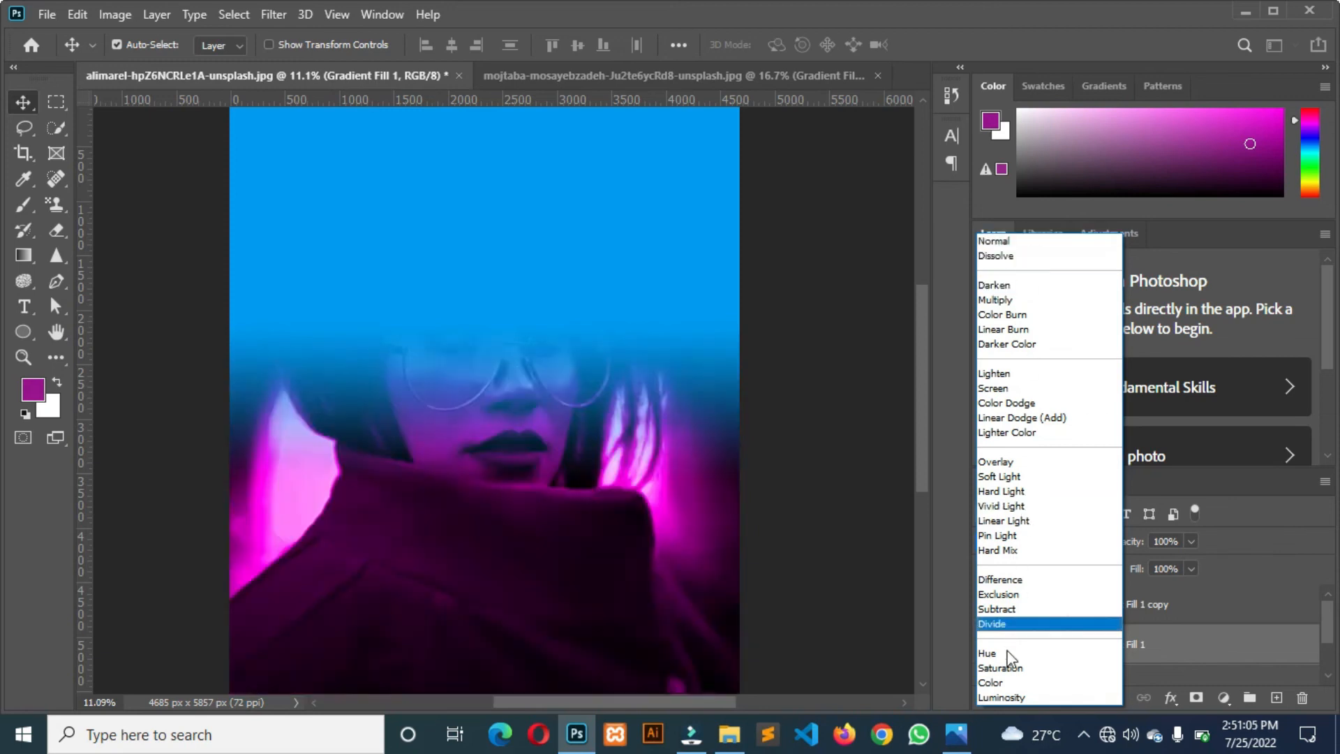
click(991, 681)
click(630, 304)
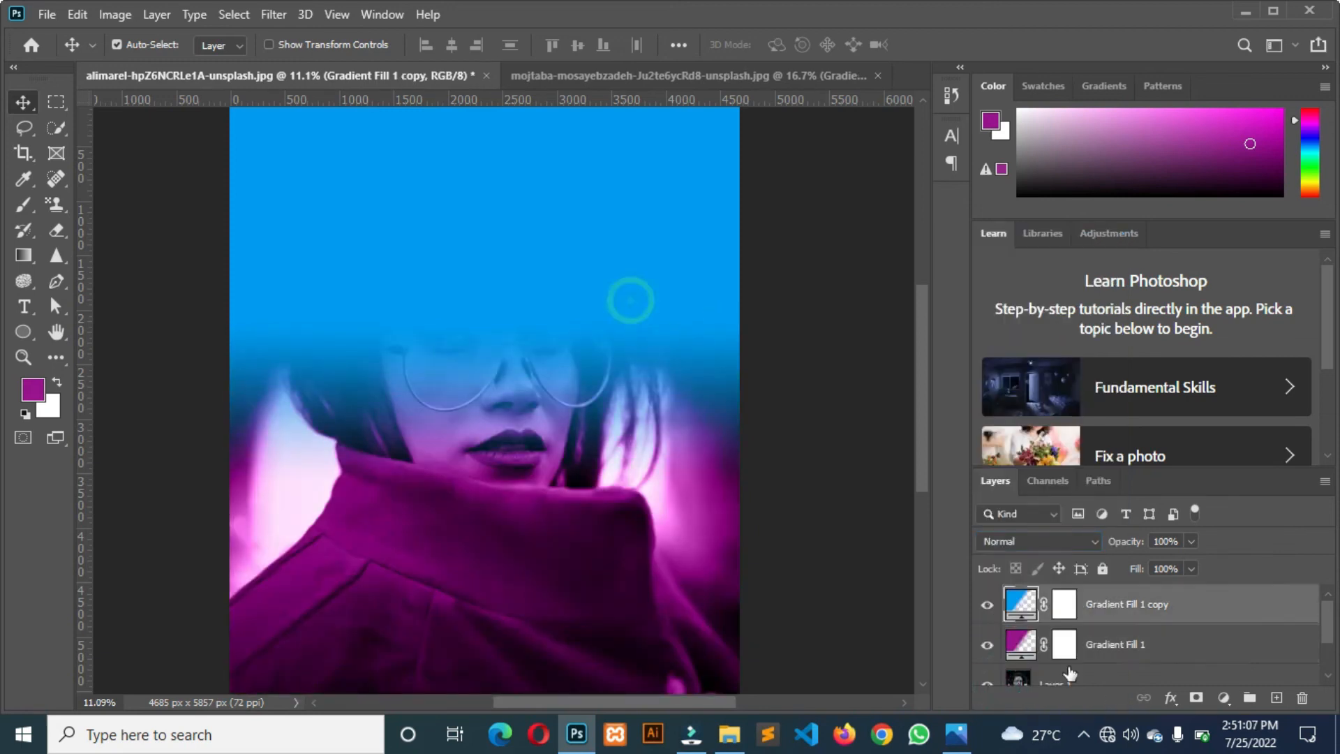
click(1037, 538)
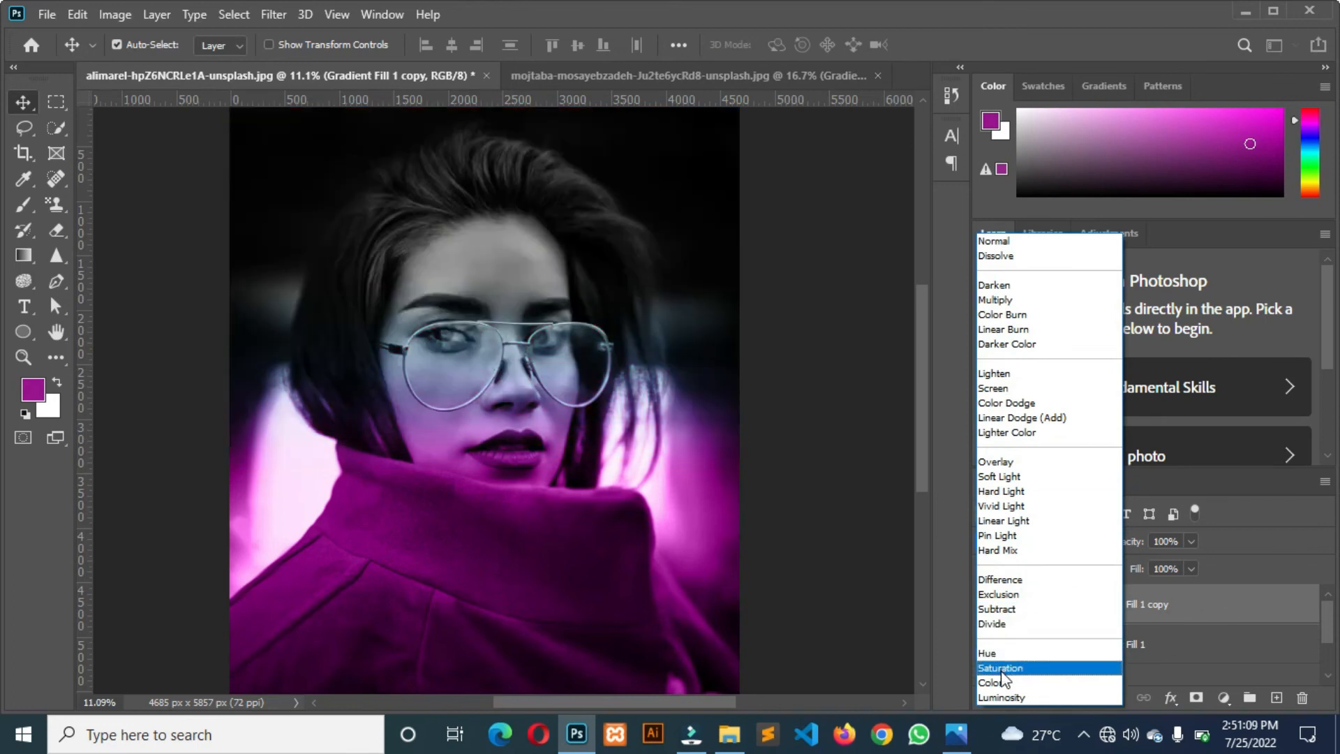
click(991, 682)
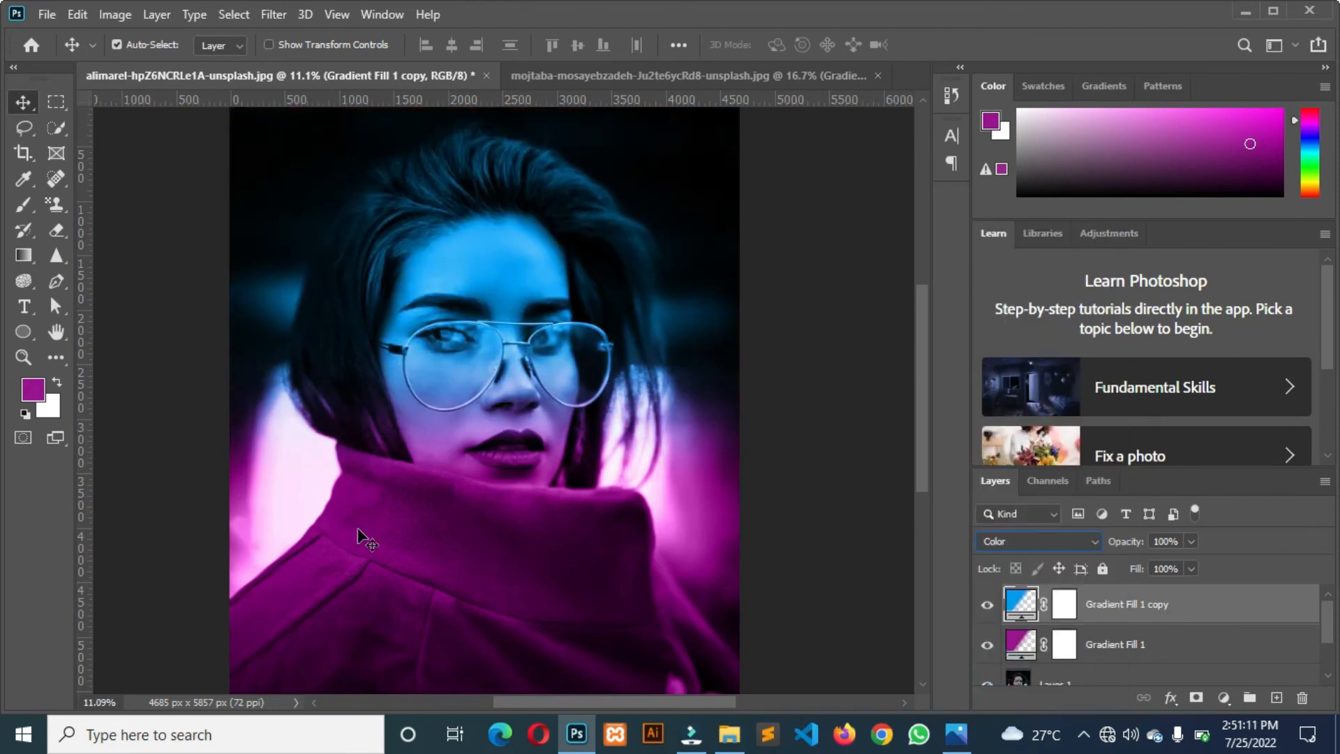
Switch the blend mode of the blue and purple gradient fill layers to Soft Light.
click(990, 543)
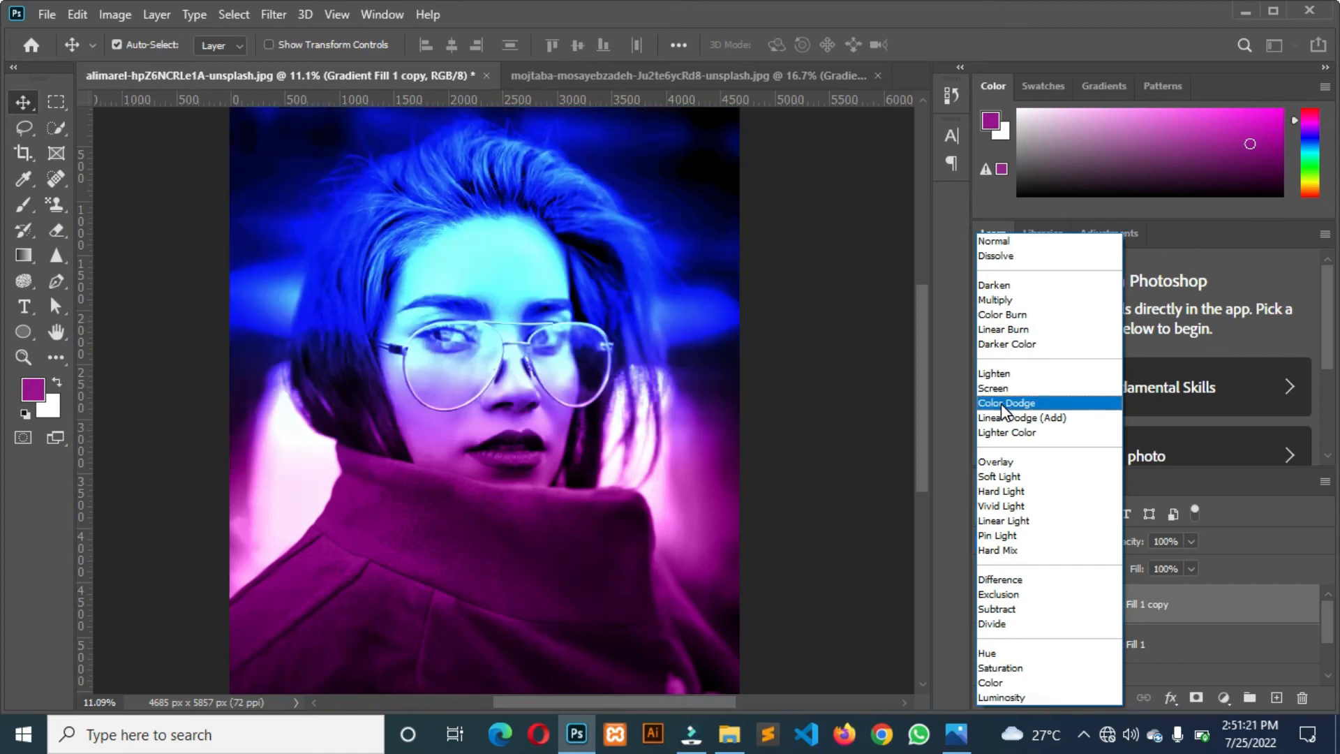
click(1003, 475)
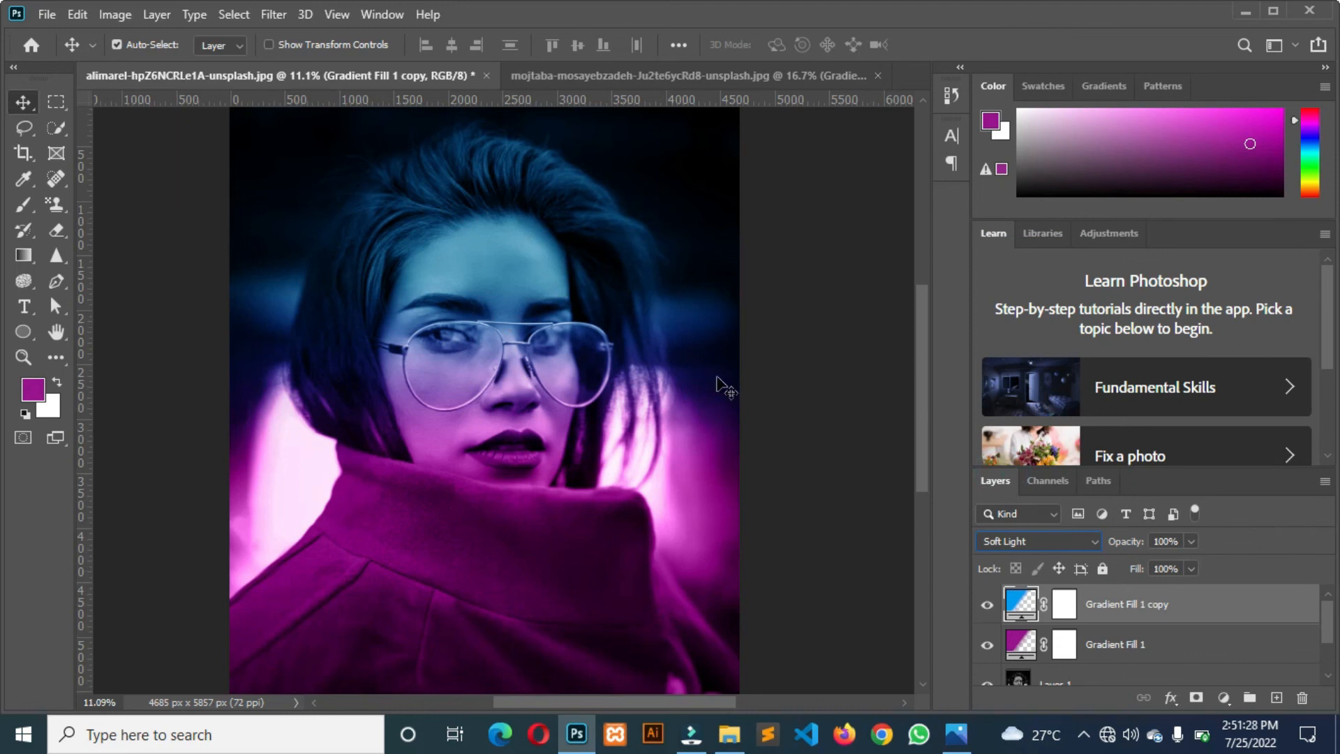
click(1006, 642)
click(995, 546)
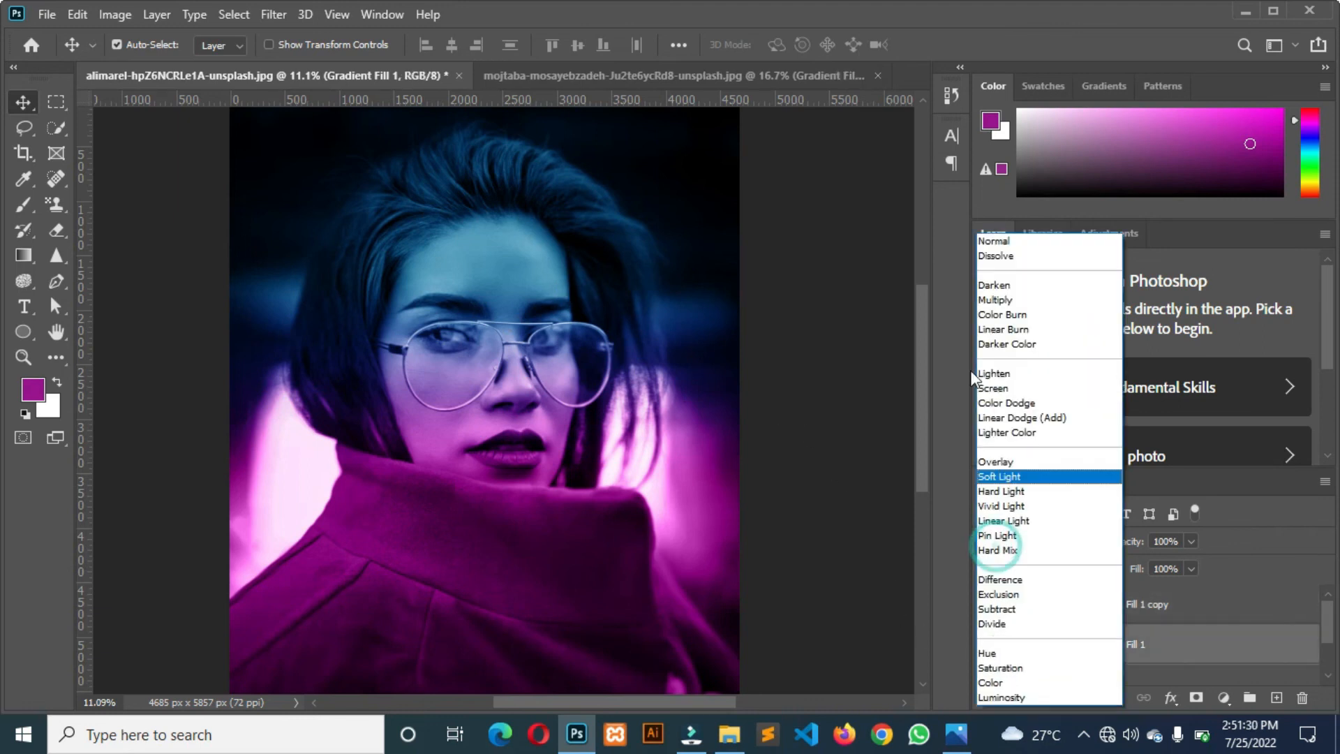
click(998, 476)
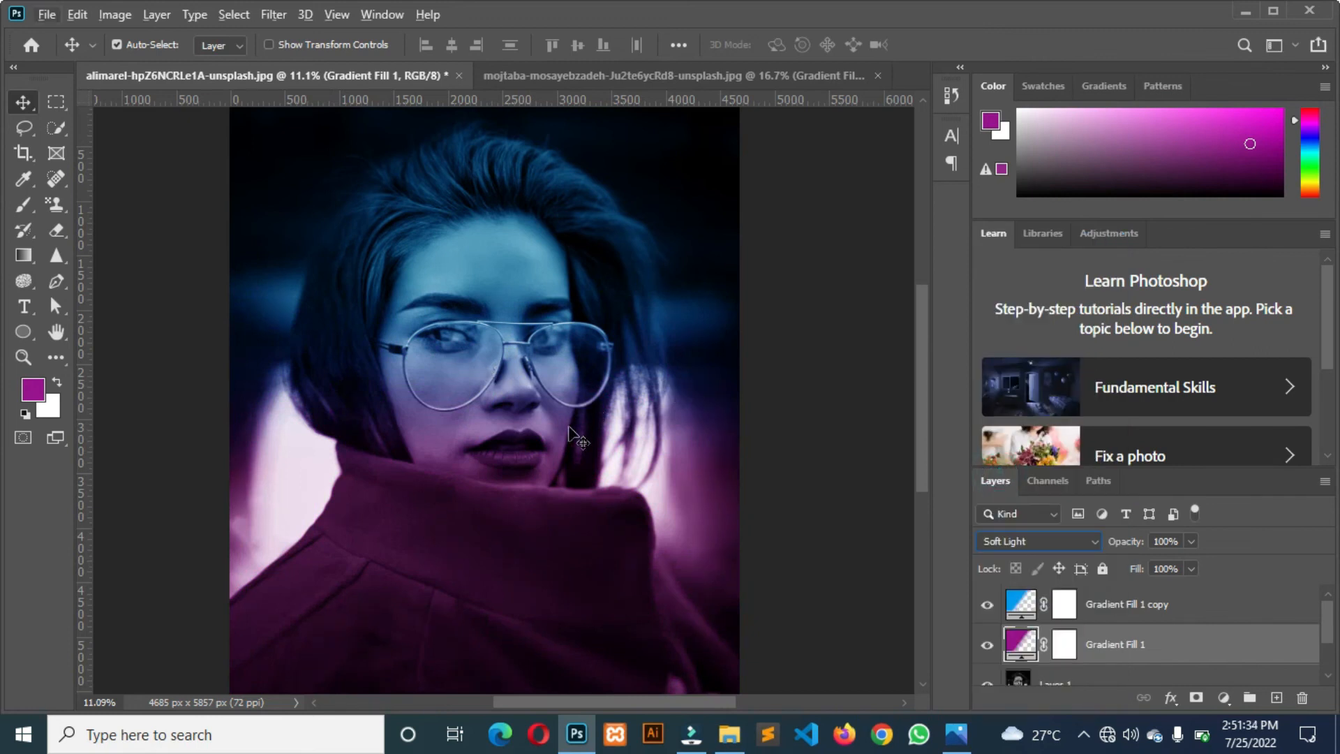
Select both gradient fill layers together with Layer 1 for a combined layer operation.
click(1097, 613)
scroll(1109, 670, down, 1)
scroll(1097, 638, up, 1)
click(1090, 638)
scroll(1081, 630, down, 1)
shift+click(1061, 646)
scroll(1079, 639, up, 1)
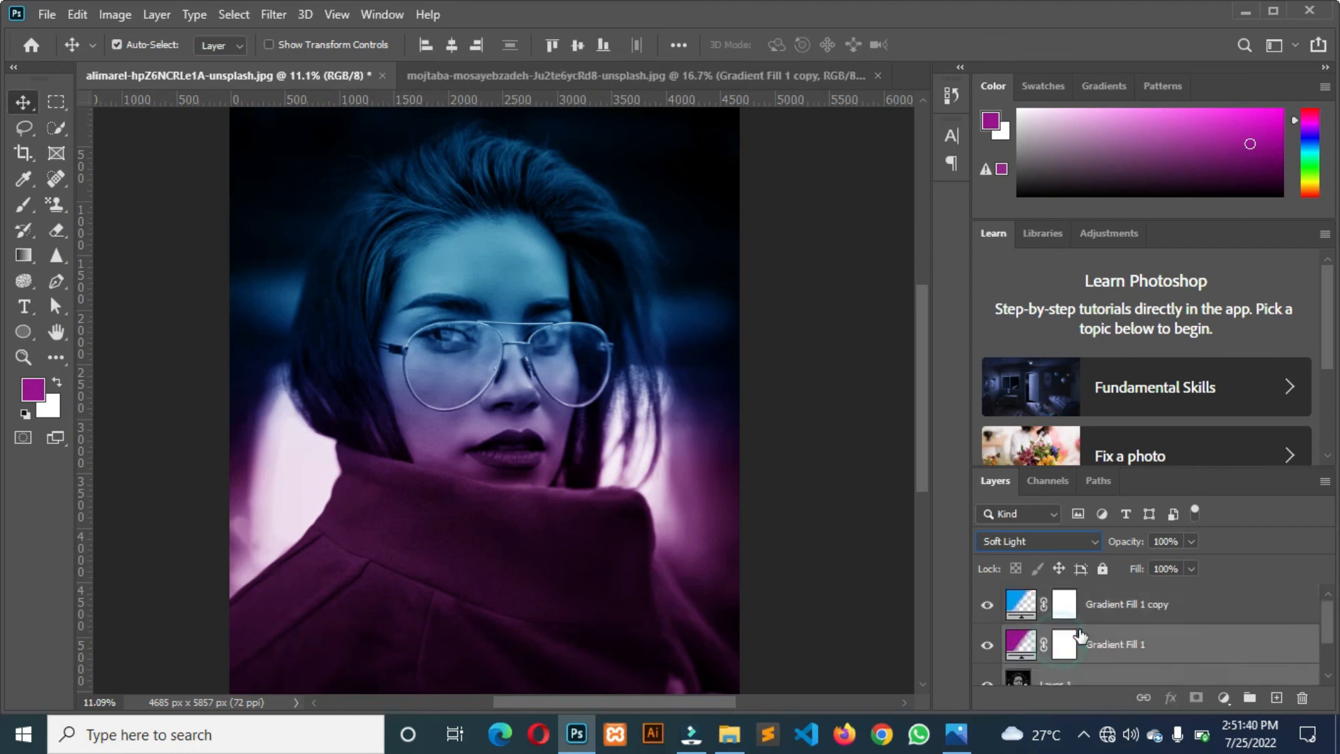
shift+click(1081, 610)
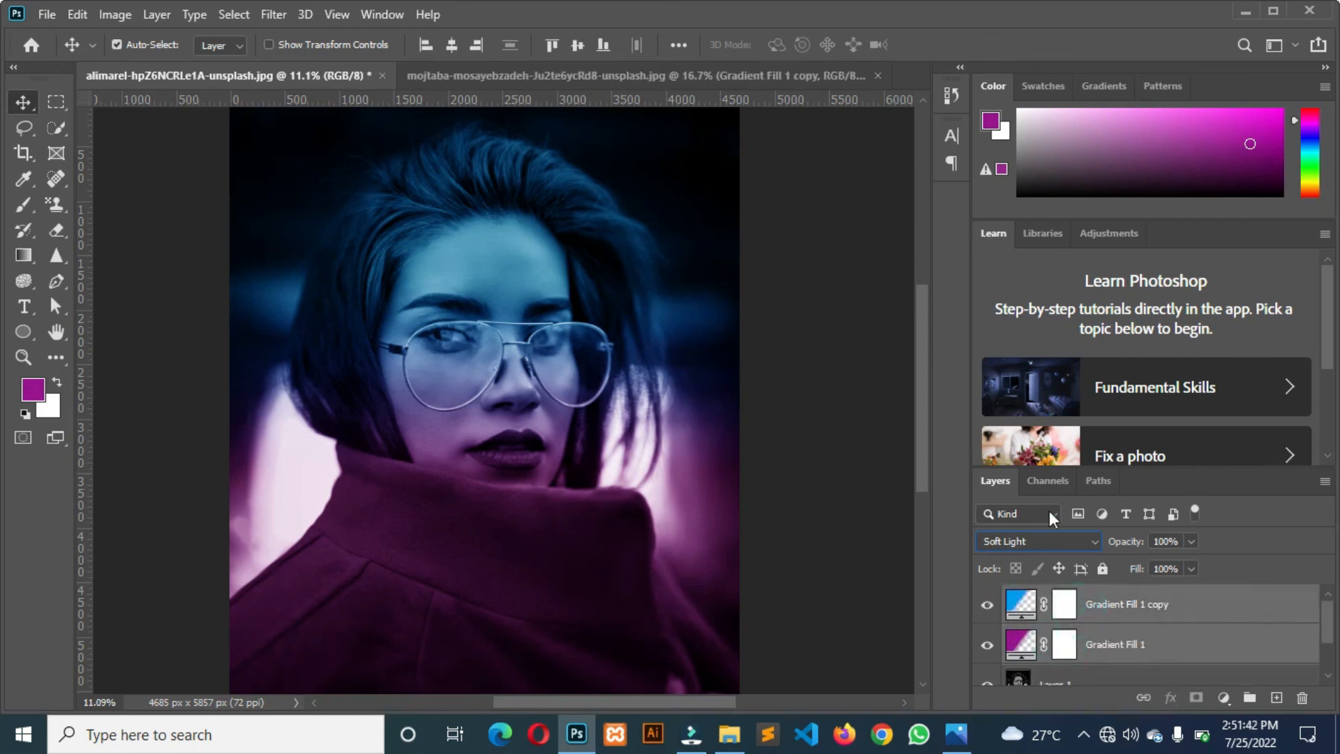
scroll(1049, 514, down, 1)
click(1141, 601)
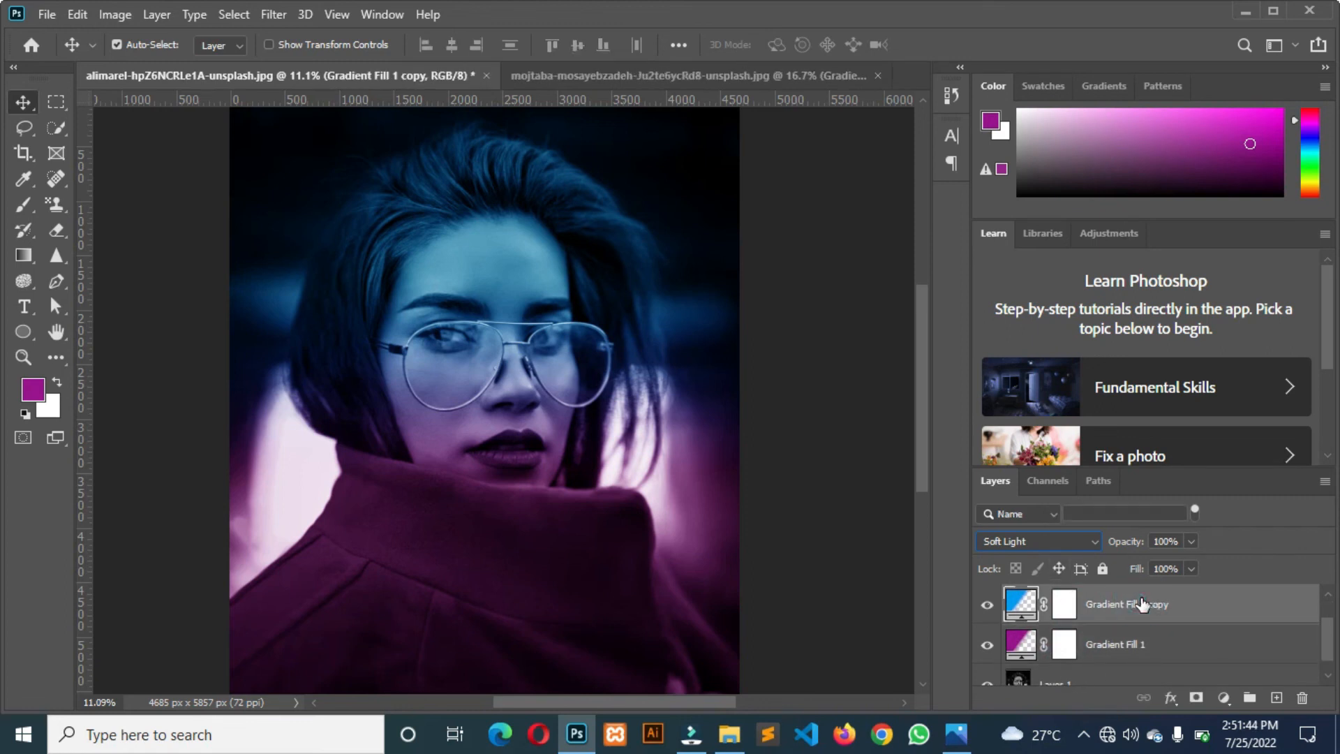
scroll(1159, 628, down, 1)
shift+click(1103, 648)
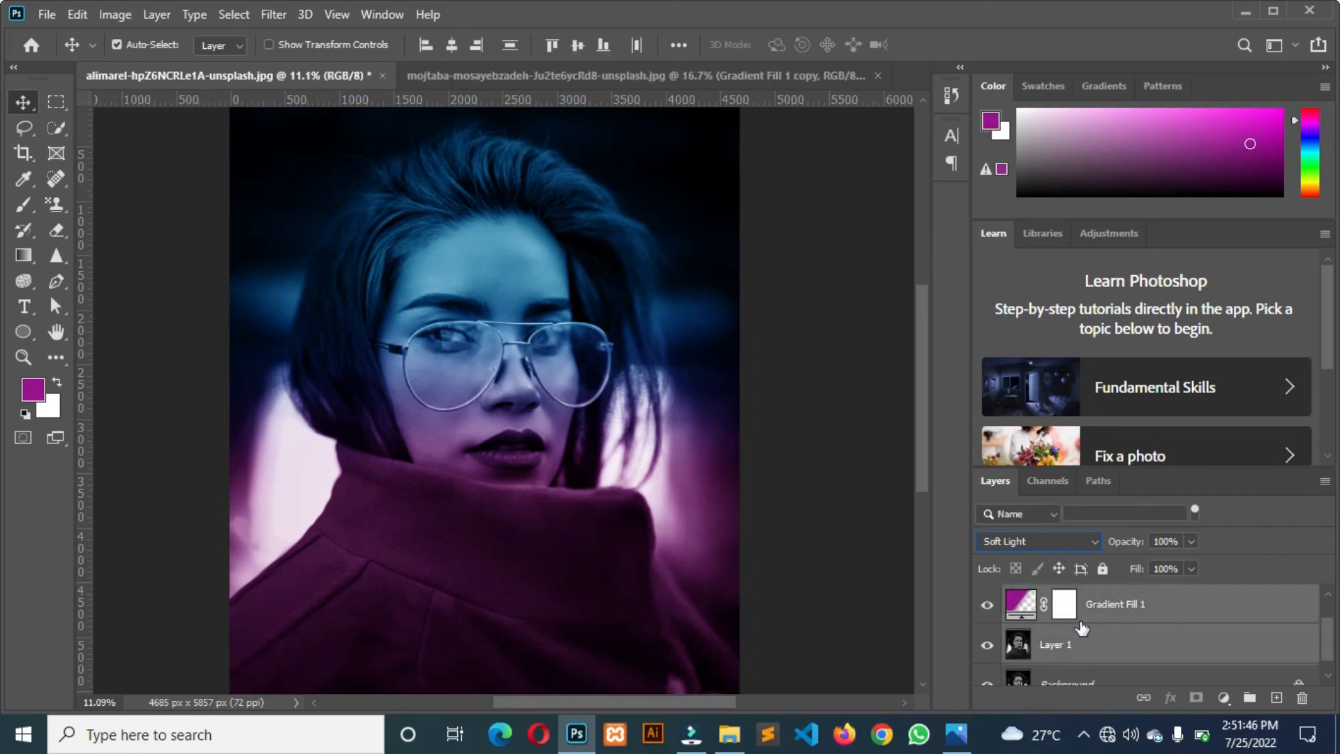
scroll(1081, 628, up, 1)
scroll(1095, 627, down, 2)
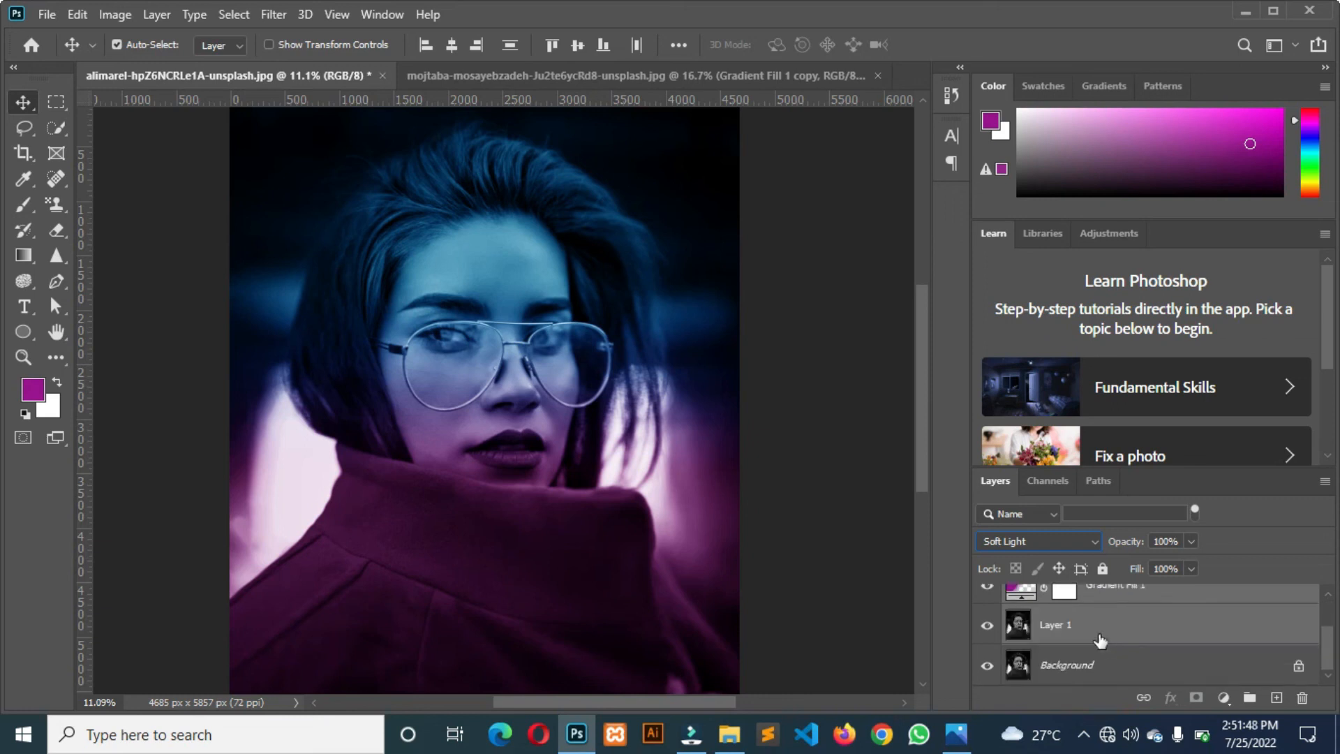
right_click(1092, 628)
click(899, 579)
click(987, 603)
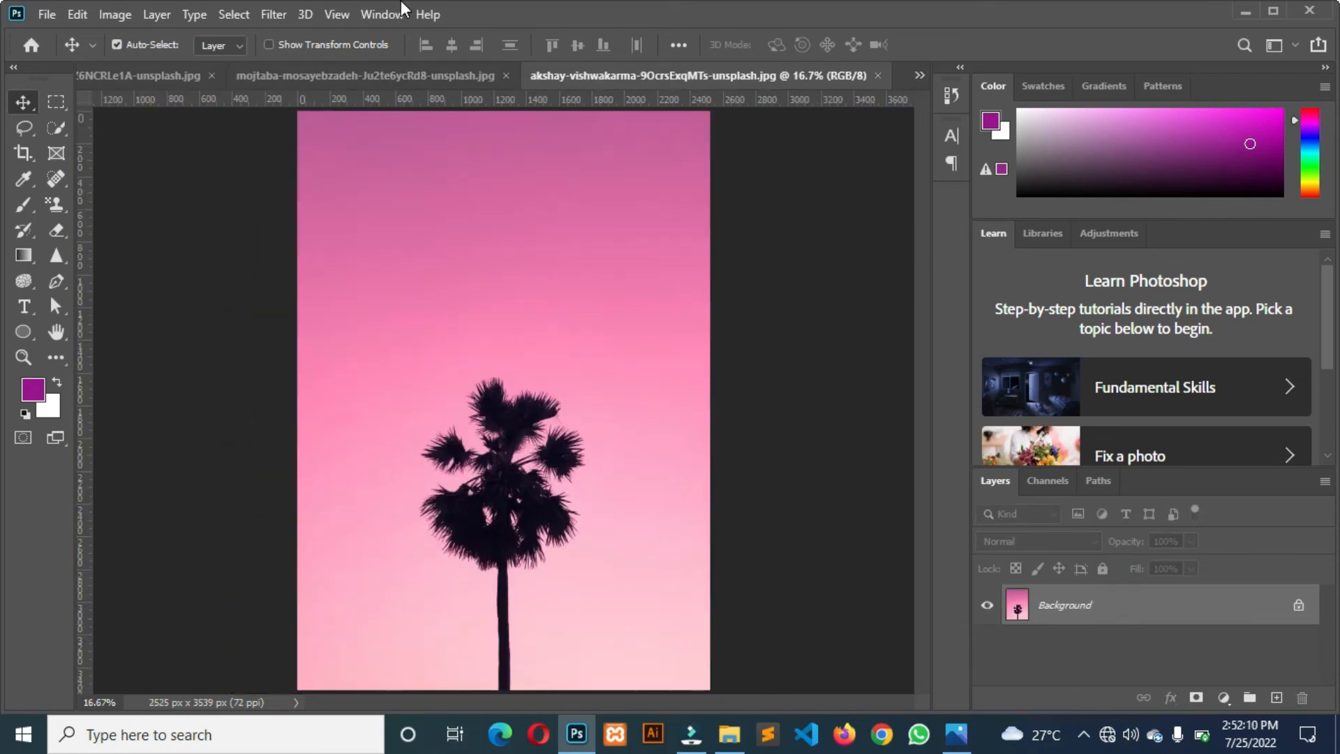
Try to turn the pink palm tree photo black and white with a direct Hue/Saturation adjustment.
key(ctrl+u)
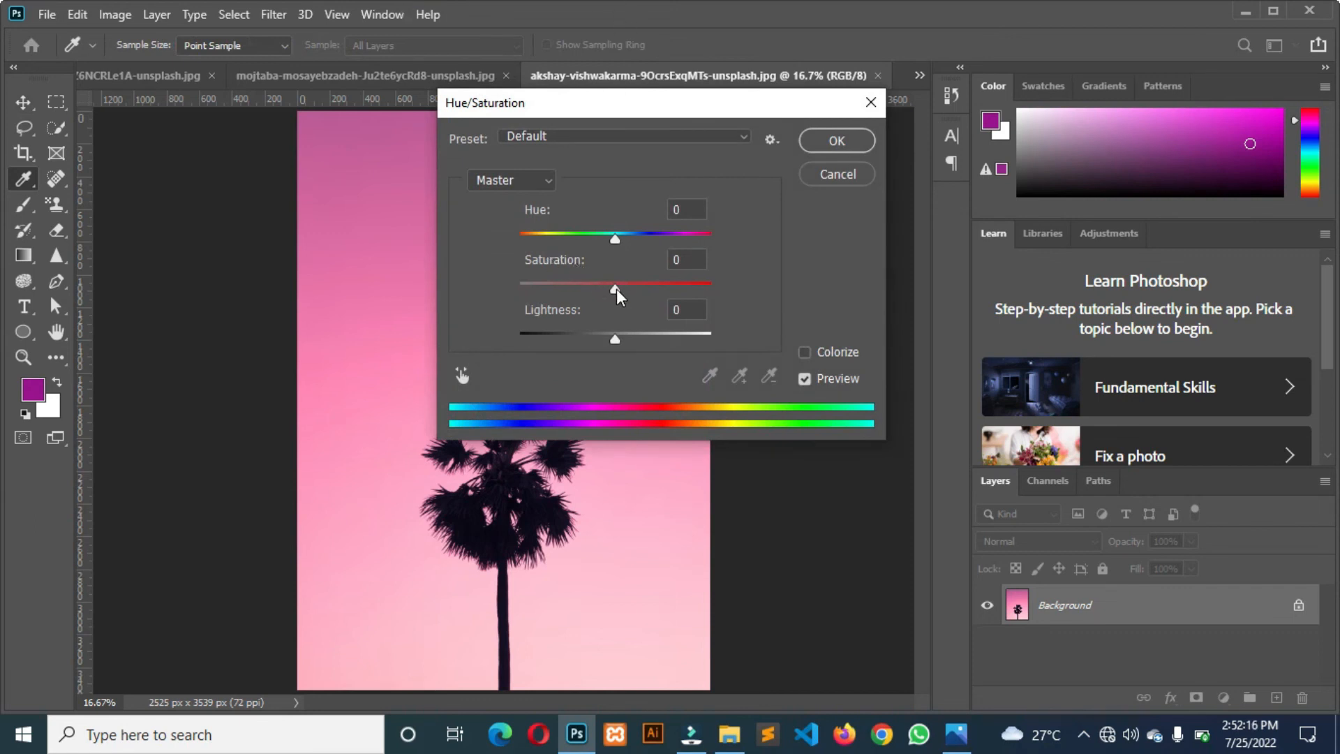
drag(617, 287, 483, 288)
click(828, 139)
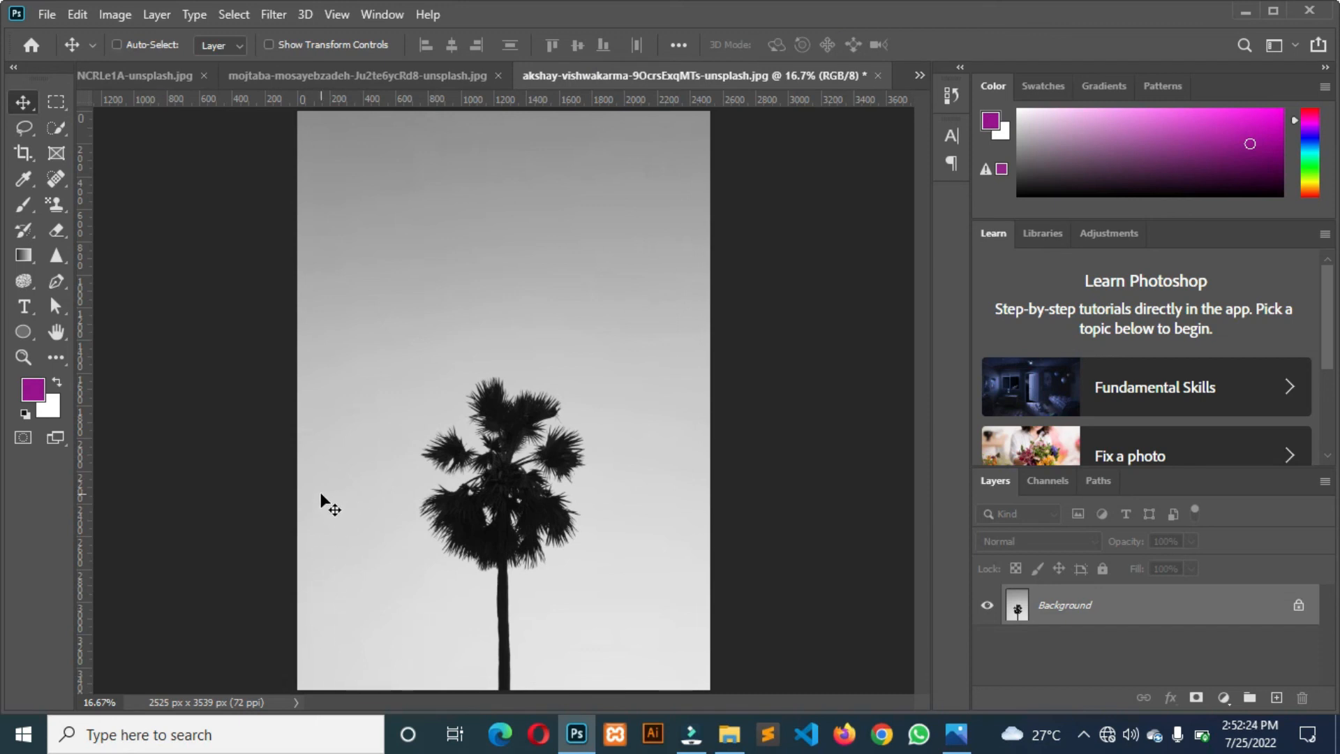
key(ctrl+z)
key(ctrl+u)
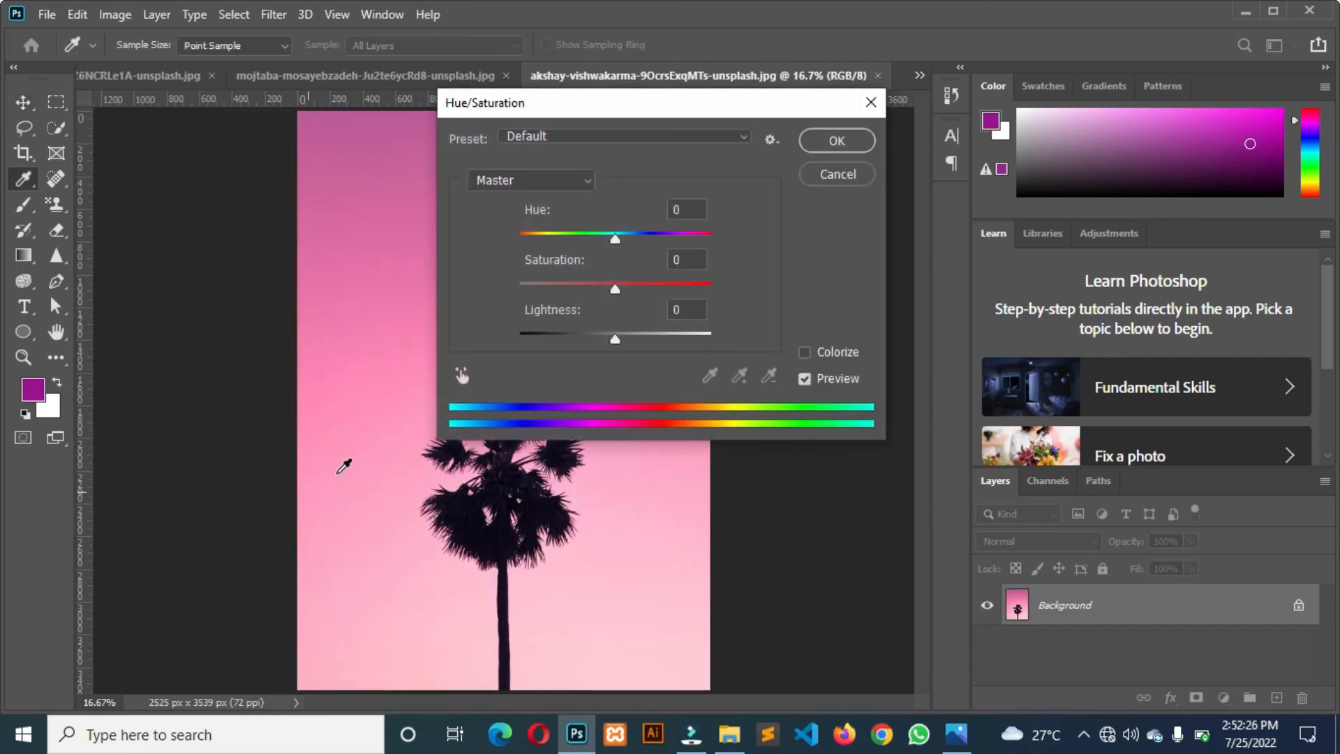
drag(589, 105, 688, 99)
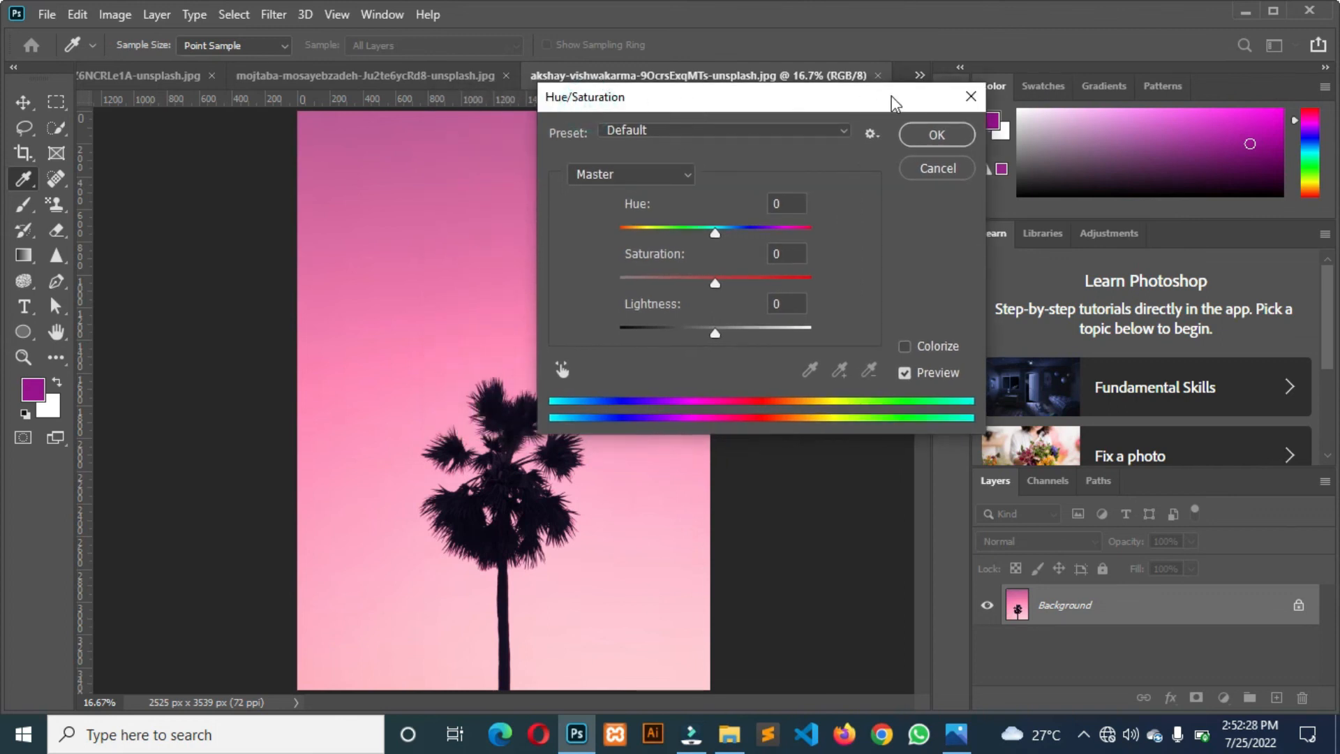
click(971, 97)
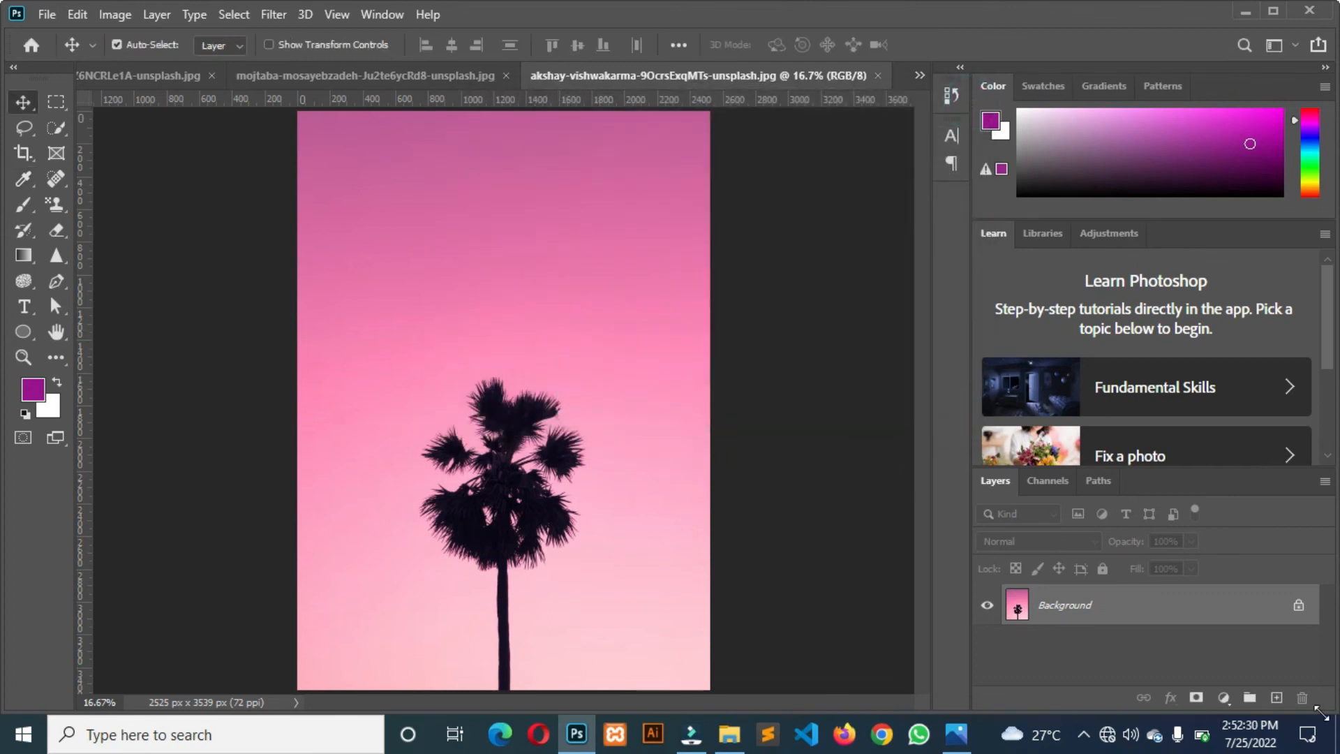
Add a Hue/Saturation adjustment layer above the palm tree photo and set its saturation to -100.
click(1225, 698)
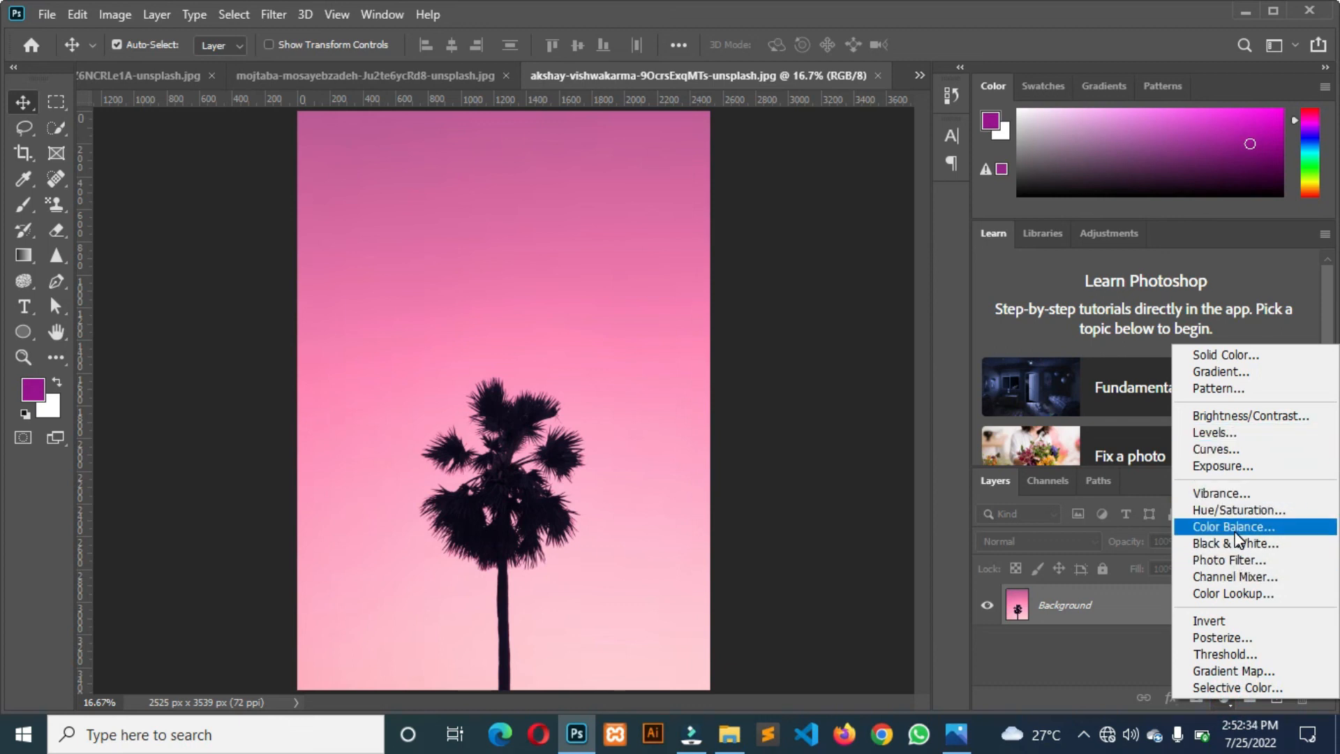
click(1225, 507)
drag(653, 257, 939, 180)
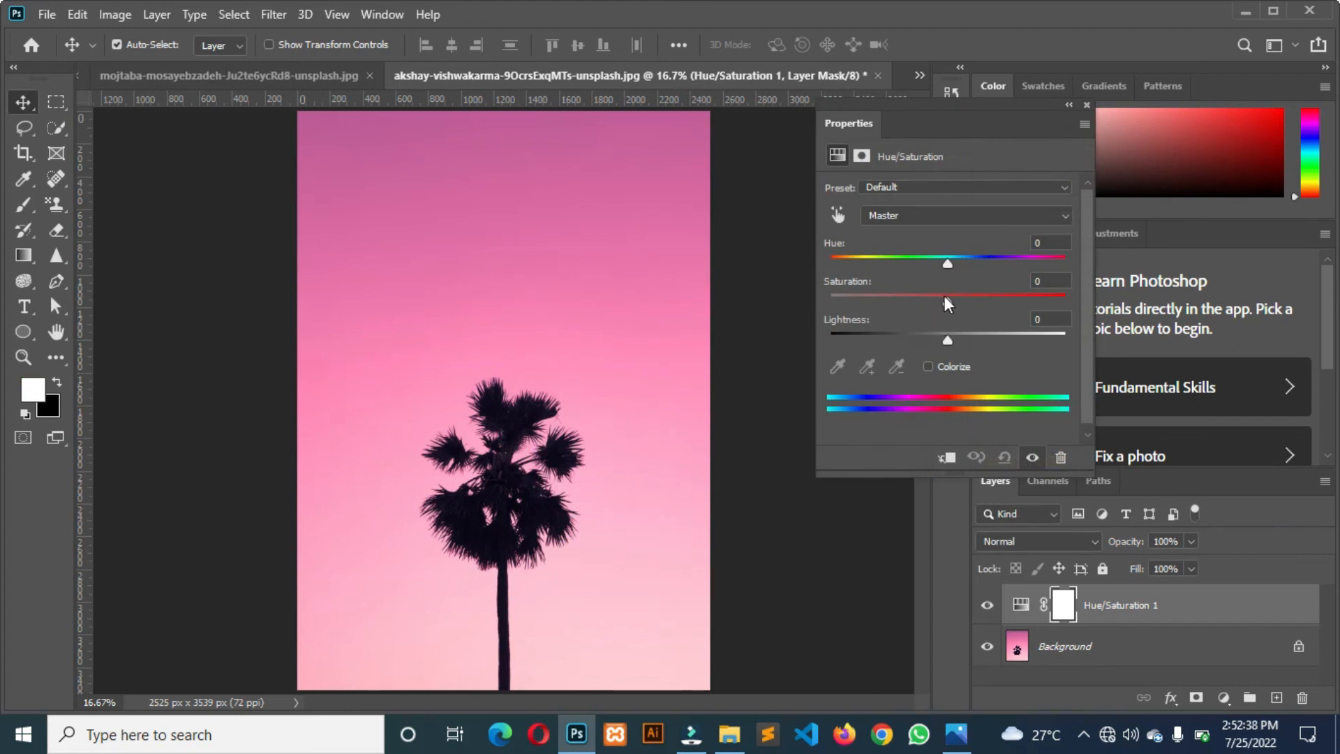
drag(948, 300, 818, 309)
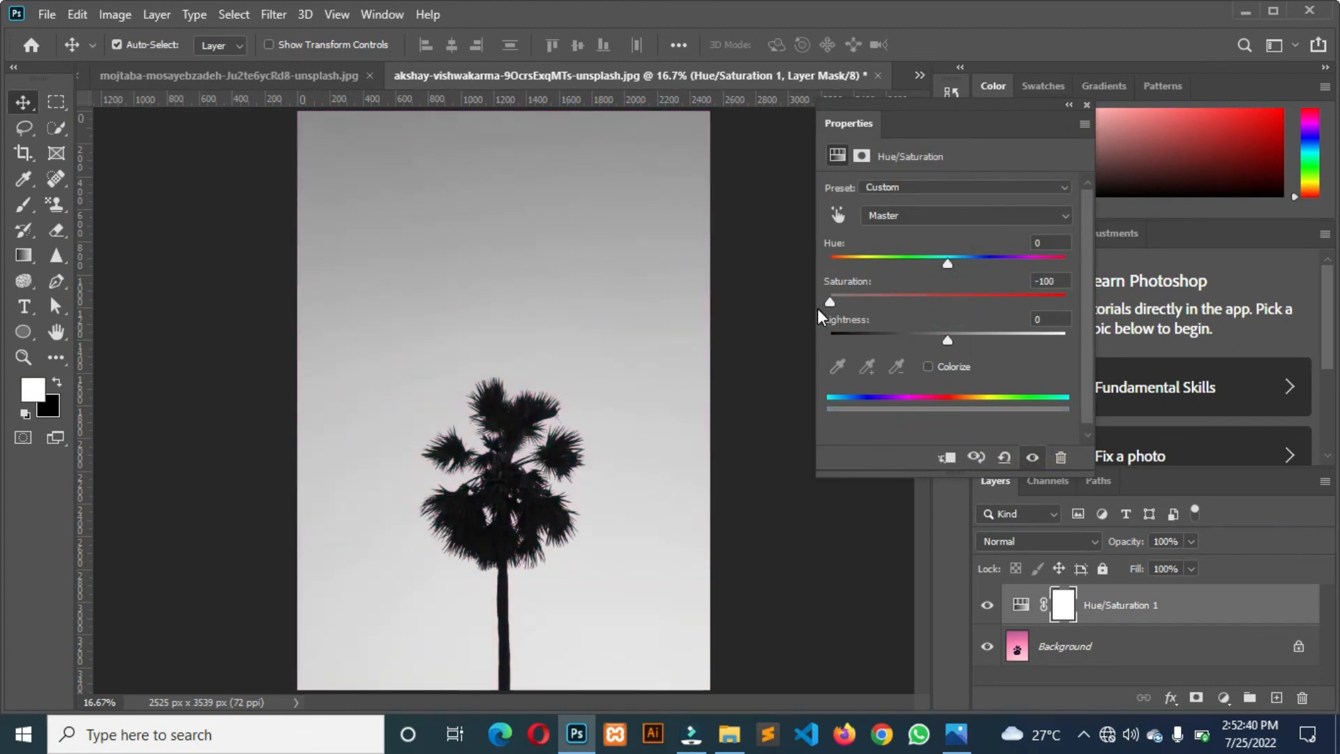